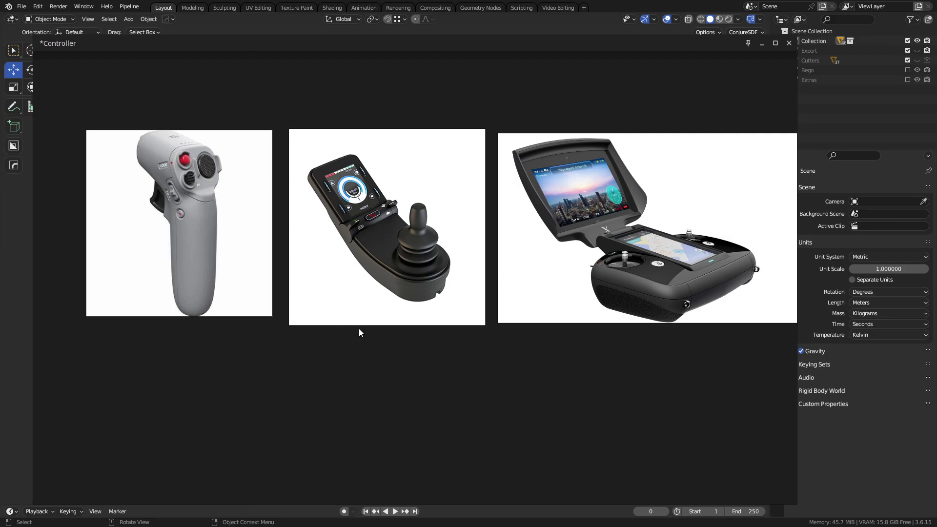
- Review the handheld, joystick and drone controller reference images and the concept sketch on the reference board, then clear the board away
{"action": "middle_click_drag", "start_coordinate": [360, 330], "coordinate": [332, 312]}
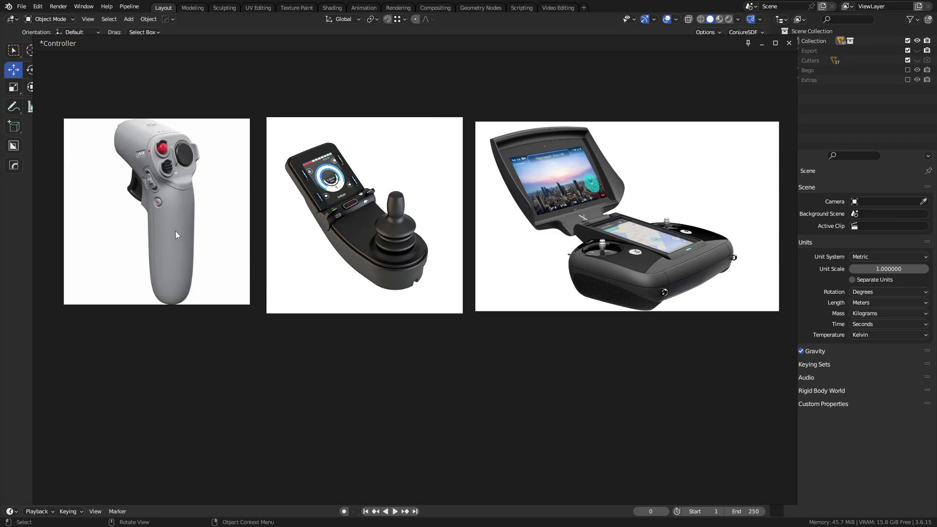
{"action": "left_click_drag", "start_coordinate": [187, 235], "coordinate": [184, 228]}
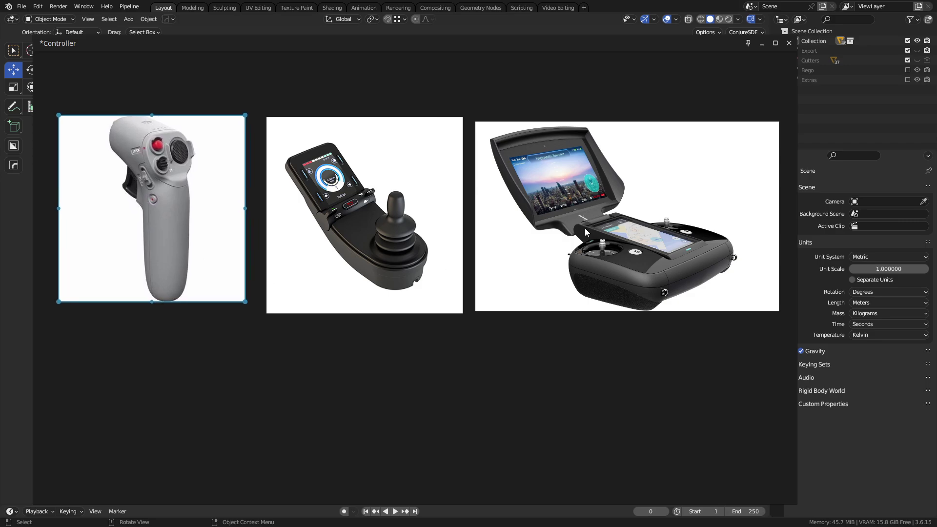
{"action": "left_click_drag", "start_coordinate": [585, 228], "coordinate": [595, 229]}
{"action": "left_click", "coordinate": [371, 228]}
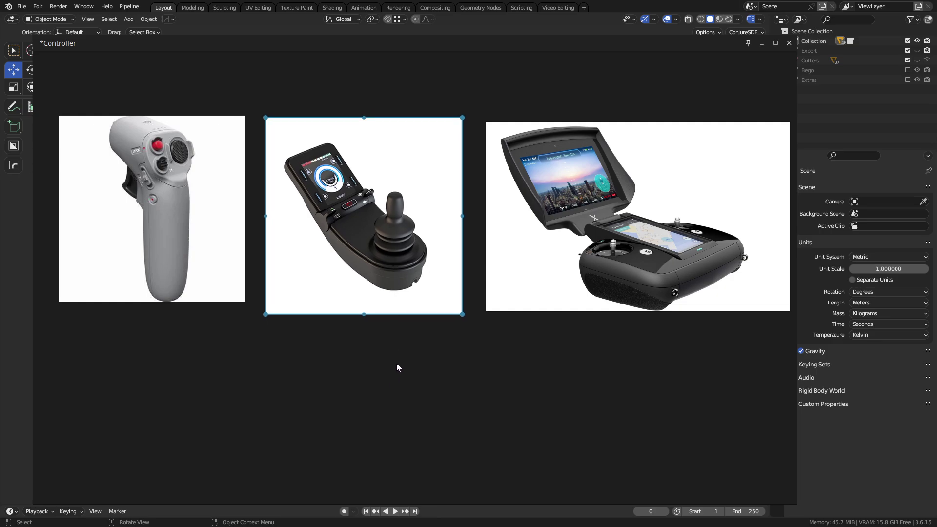
{"action": "mouse_move", "coordinate": [621, 349]}
{"action": "middle_mouse_down"}
{"action": "mouse_move", "coordinate": [494, 347]}
{"action": "mouse_move", "coordinate": [342, 327]}
{"action": "middle_mouse_up"}
{"action": "scroll", "coordinate": [348, 333], "scroll_direction": "right", "scroll_amount": 5, "text": "ctrl"}
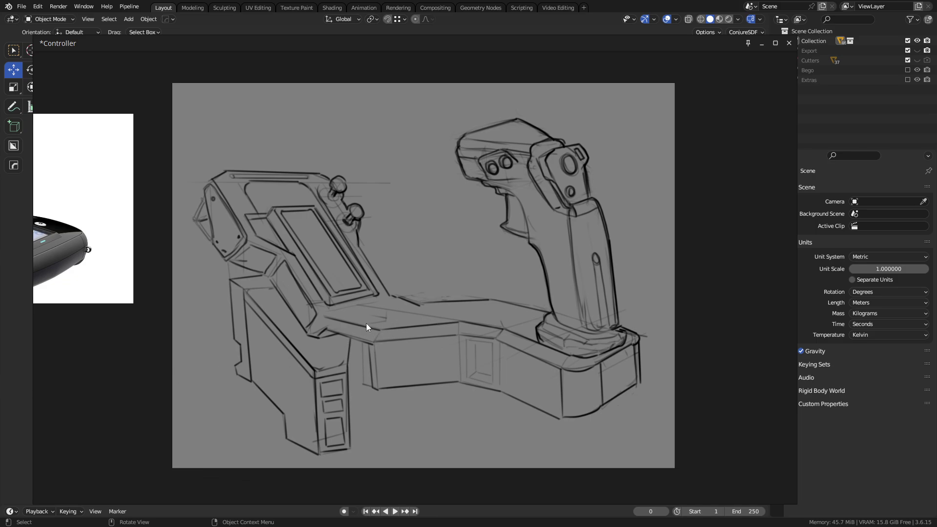
{"action": "right_click_drag", "start_coordinate": [366, 323], "coordinate": [0, 334]}
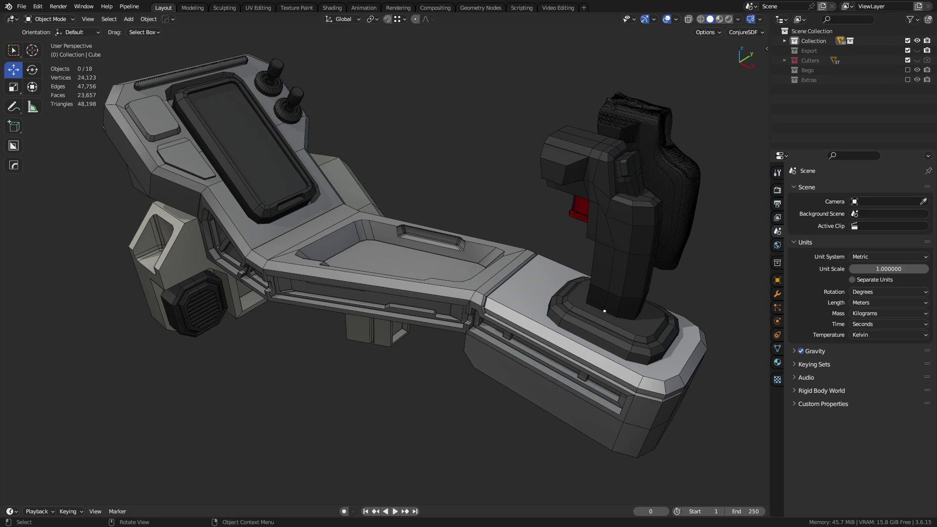
- Isolate the controller's main body in local view
{"action": "left_click", "coordinate": [361, 222]}
{"action": "middle_click_drag", "start_coordinate": [274, 169], "coordinate": [743, 312]}
{"action": "key", "text": "KP_Divide"}
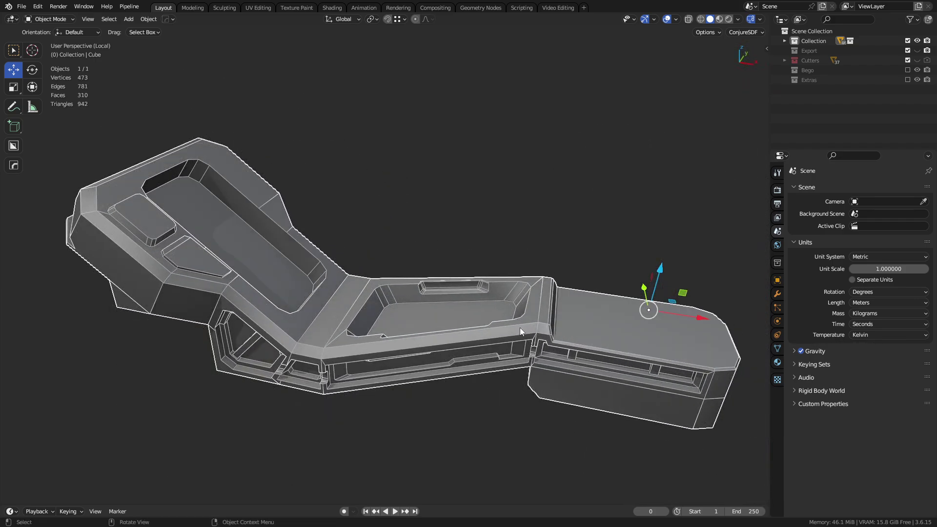
- Turn off the viewport display of all Boolean modifiers on the body, from Boolean through Boolean.012
{"action": "left_click", "coordinate": [777, 280]}
{"action": "left_click", "coordinate": [778, 294]}
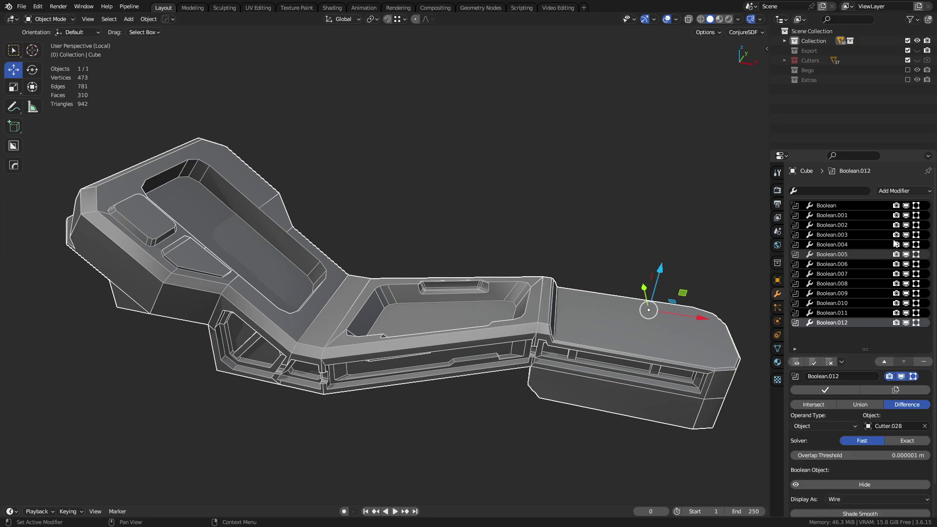
{"action": "left_click", "coordinate": [906, 206]}
{"action": "left_click", "coordinate": [906, 215]}
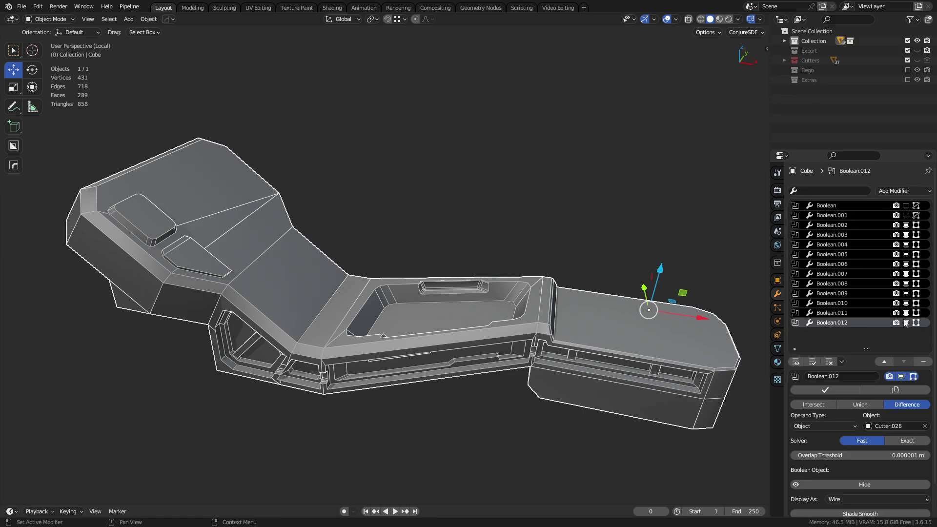
{"action": "left_click_drag", "start_coordinate": [906, 322], "coordinate": [906, 226]}
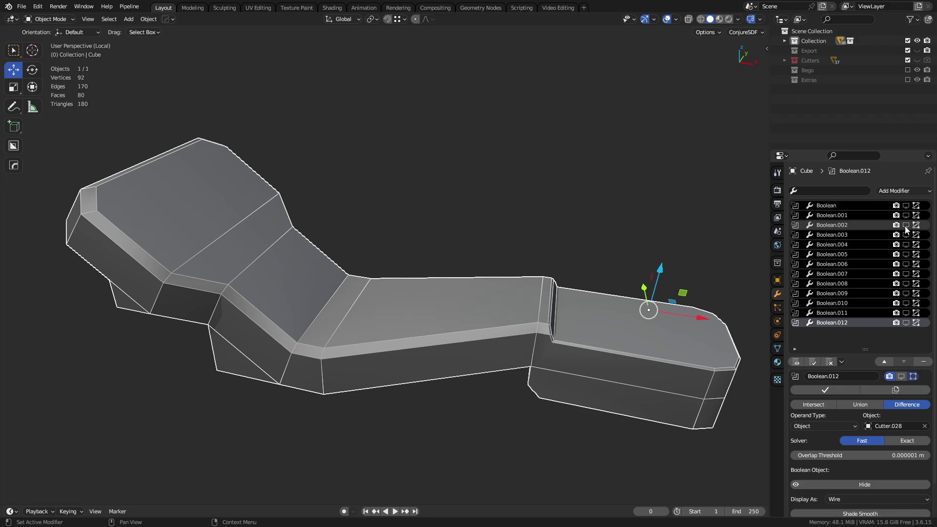
- Deselect the body and examine its uncut base shape around the step between the middle section and the joystick base
{"action": "key", "text": "alt+a"}
{"action": "middle_click_drag", "start_coordinate": [635, 347], "coordinate": [514, 310]}
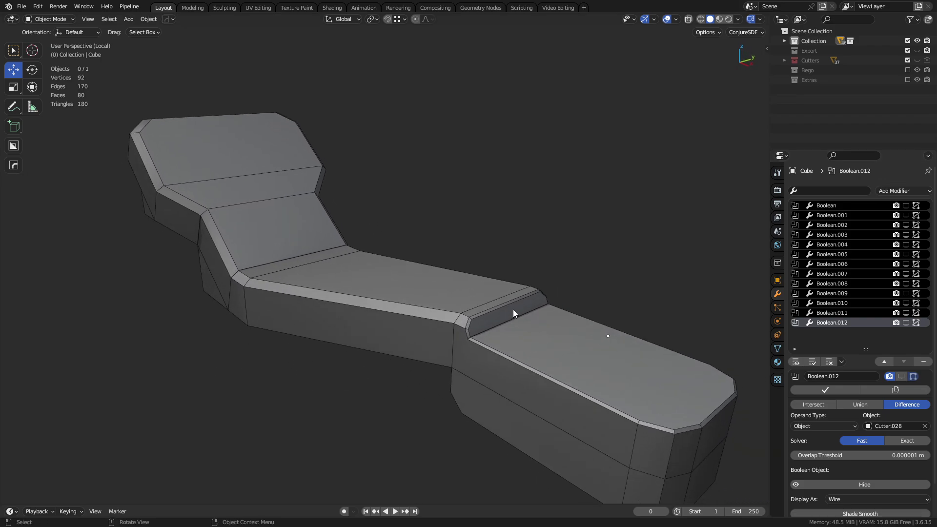
{"action": "middle_click_drag", "start_coordinate": [535, 352], "coordinate": [516, 277]}
{"action": "scroll", "coordinate": [515, 274], "scroll_direction": "up", "scroll_amount": 1}
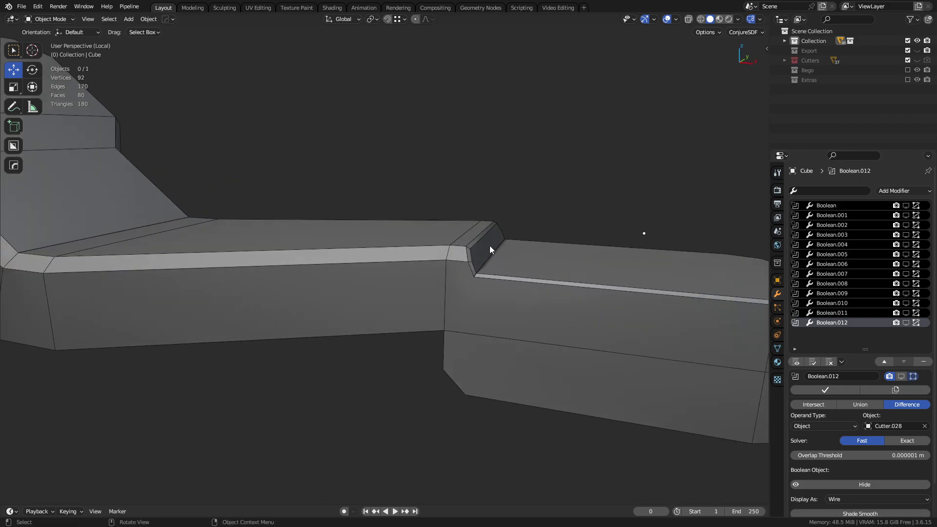
{"action": "middle_click_drag", "start_coordinate": [285, 306], "coordinate": [365, 237], "text": "shift"}
{"action": "middle_click_drag", "start_coordinate": [468, 251], "coordinate": [446, 254]}
- Add a mesh cube in the front view and scale its mesh down to a small block
{"action": "key", "text": "shift+a"}
{"action": "mouse_move", "coordinate": [405, 252]}
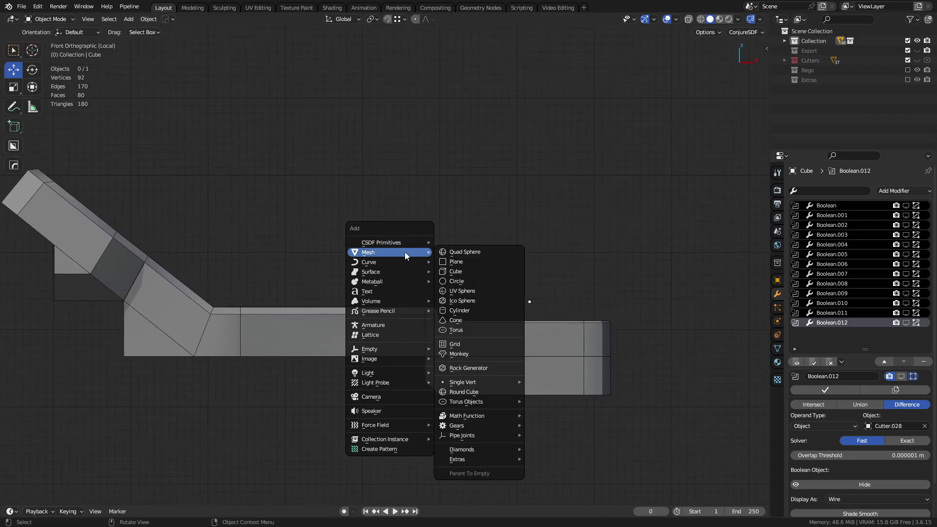
{"action": "left_click", "coordinate": [481, 273]}
{"action": "key", "text": "ctrl+Tab"}
{"action": "left_click", "coordinate": [598, 328]}
{"action": "key", "text": "s"}
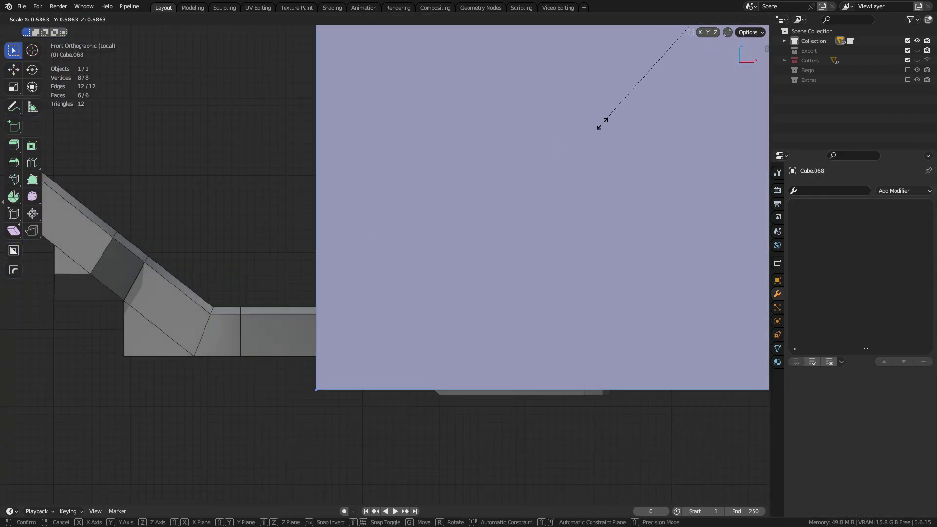
{"action": "left_click", "coordinate": [635, 88]}
{"action": "key", "text": "s"}
{"action": "left_click", "coordinate": [608, 134]}
{"action": "middle_click_drag", "start_coordinate": [610, 187], "coordinate": [545, 294], "text": "shift"}
{"action": "key", "text": "s"}
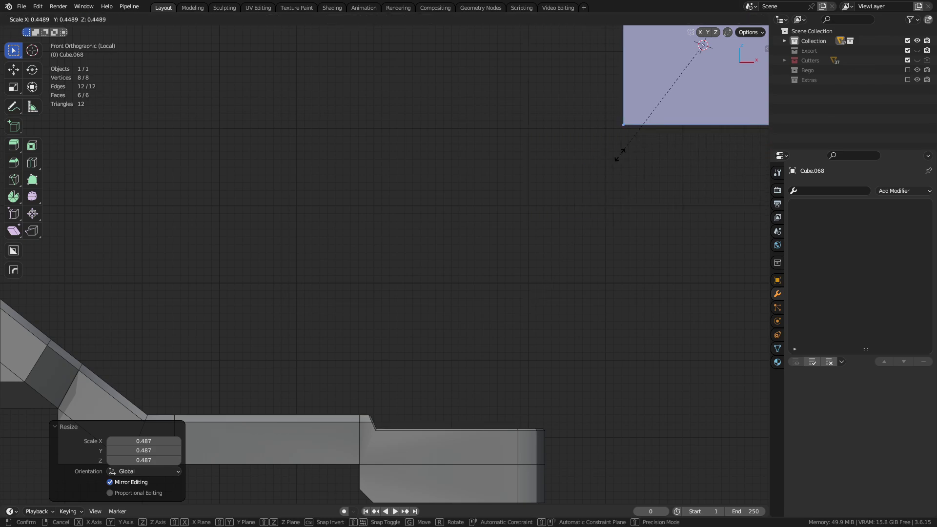
{"action": "left_click", "coordinate": [638, 147]}
- Move the small block in object mode to the empty space above the controller body
{"action": "key", "text": "ctrl+Tab"}
{"action": "left_click", "coordinate": [549, 165]}
{"action": "key", "text": "g"}
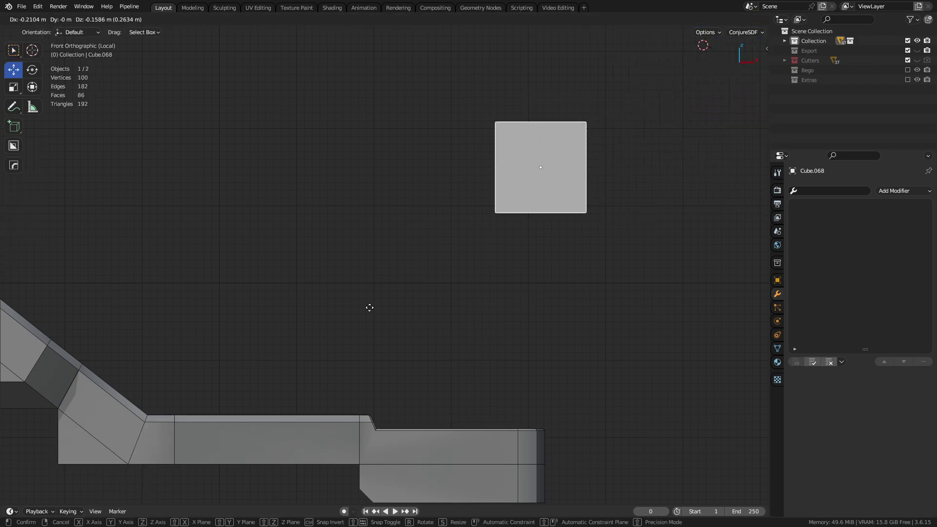
{"action": "left_click", "coordinate": [289, 345]}
- Lengthen the block by moving its negative-X end face about 0.221 m outward along X
{"action": "key", "text": "ctrl+Tab"}
{"action": "left_click", "coordinate": [386, 322]}
{"action": "middle_click_drag", "start_coordinate": [419, 316], "coordinate": [504, 346], "text": "shift"}
{"action": "key", "text": "3"}
{"action": "left_click", "coordinate": [483, 243]}
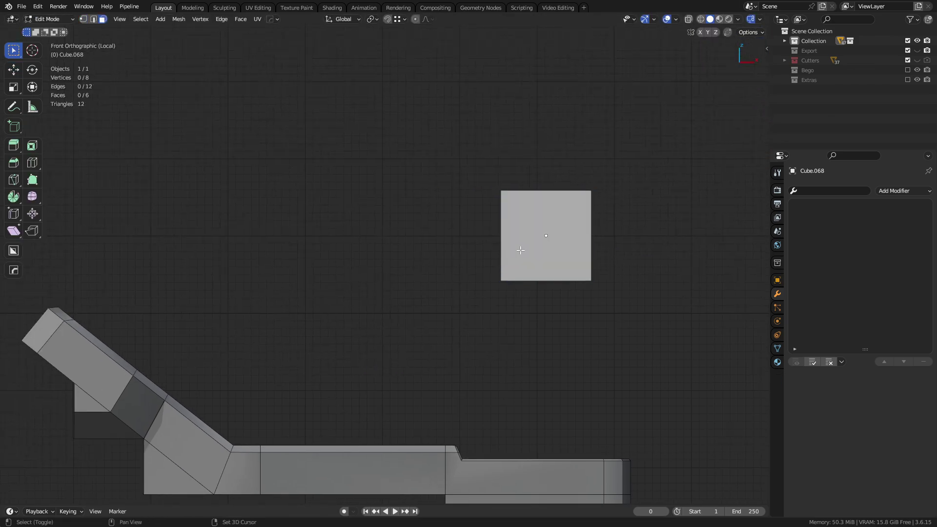
{"action": "middle_click_drag", "start_coordinate": [521, 250], "coordinate": [523, 251], "text": "shift"}
{"action": "key", "text": "alt+z"}
{"action": "key", "text": "g"}
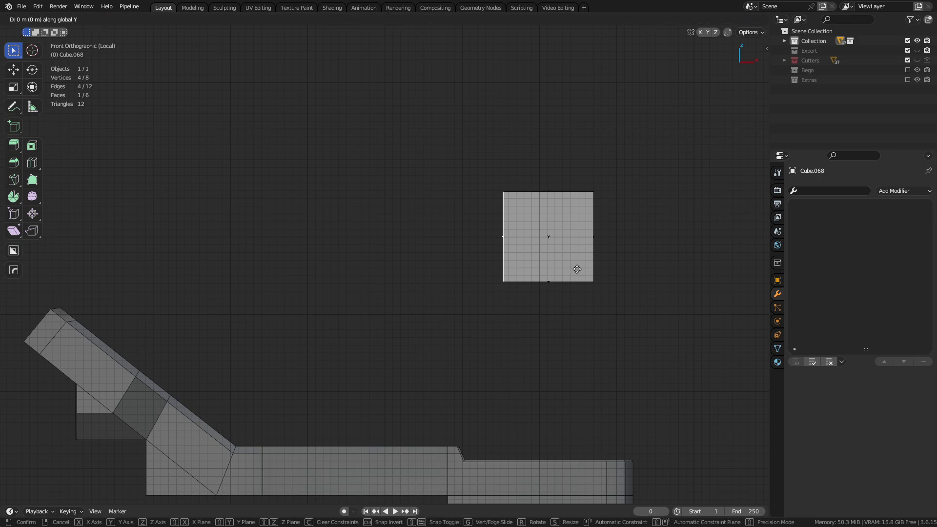
{"action": "key", "text": "x"}
{"action": "left_click", "coordinate": [423, 291]}
- Extrude the end face about 0.207 m and move it about -0.092 m in X and 0.172 m in Z to form an inclined arm
{"action": "middle_click_drag", "start_coordinate": [423, 291], "coordinate": [519, 291], "text": "shift"}
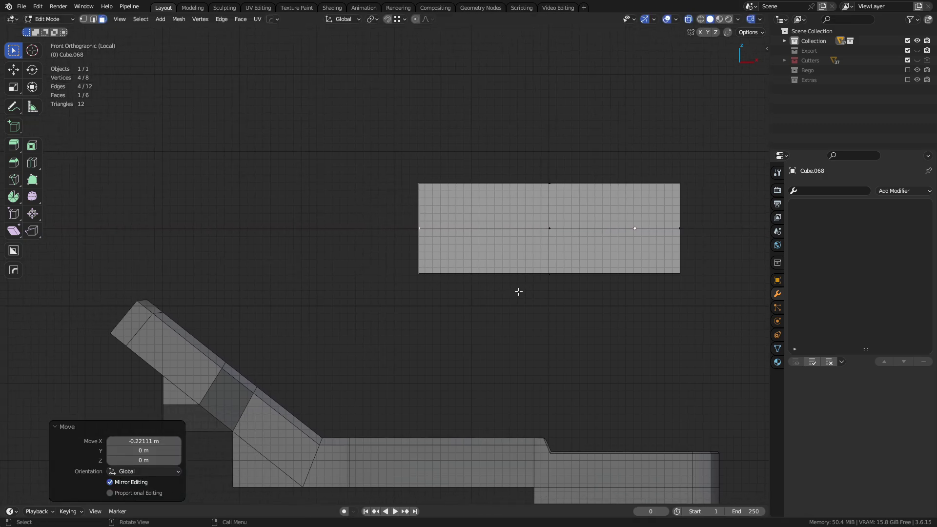
{"action": "key", "text": "e"}
{"action": "left_click", "coordinate": [361, 298]}
{"action": "key", "text": "g"}
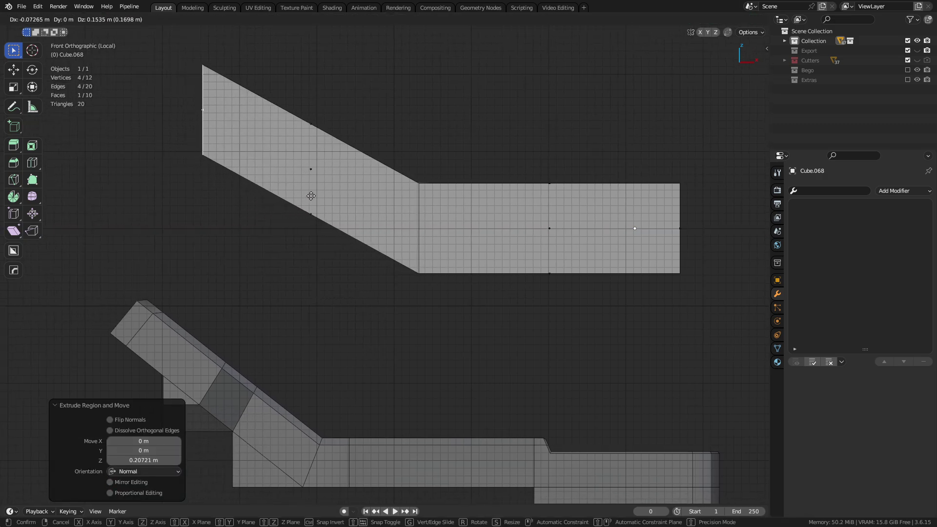
{"action": "left_click", "coordinate": [296, 181]}
- Rotate the inclined arm's end face so it sits roughly square to the arm
{"action": "middle_click_drag", "start_coordinate": [422, 221], "coordinate": [483, 243], "text": "shift"}
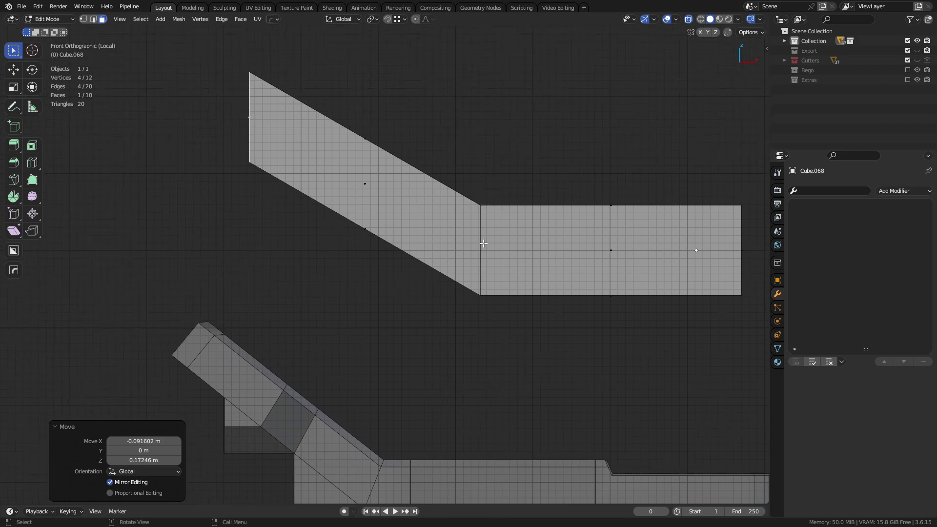
{"action": "key", "text": "ctrl+alt+shift+s"}
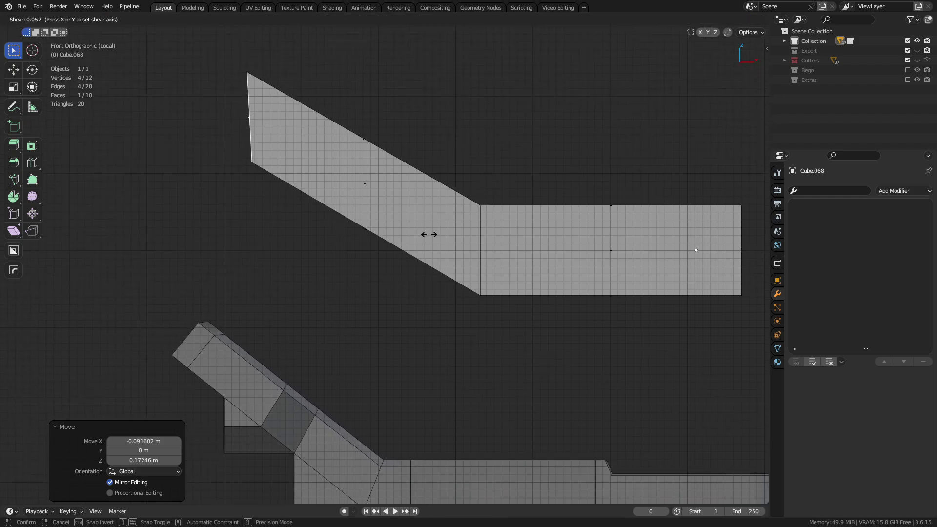
{"action": "right_click", "coordinate": [476, 226]}
{"action": "key", "text": "r"}
{"action": "left_click", "coordinate": [353, 348]}
- Move the lower vertices at the bend about -0.042 m along X to even out the arm's thickness
{"action": "key", "text": "1"}
{"action": "left_click_drag", "start_coordinate": [426, 334], "coordinate": [532, 279]}
{"action": "key", "text": "g"}
{"action": "key", "text": "x"}
{"action": "left_click", "coordinate": [504, 284]}
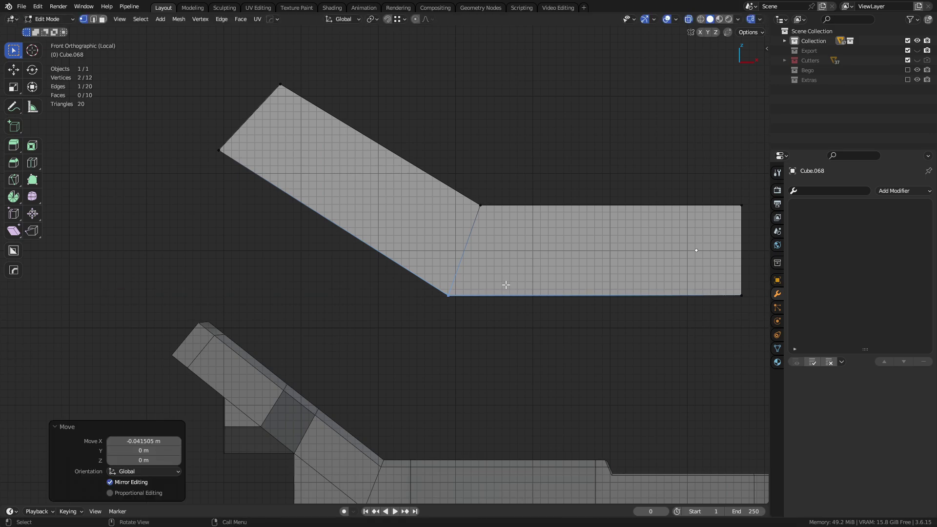
{"action": "key", "text": "Tab"}
- Add two loop cuts across the block's flat section
{"action": "middle_click_drag", "start_coordinate": [559, 348], "coordinate": [397, 201], "text": "shift"}
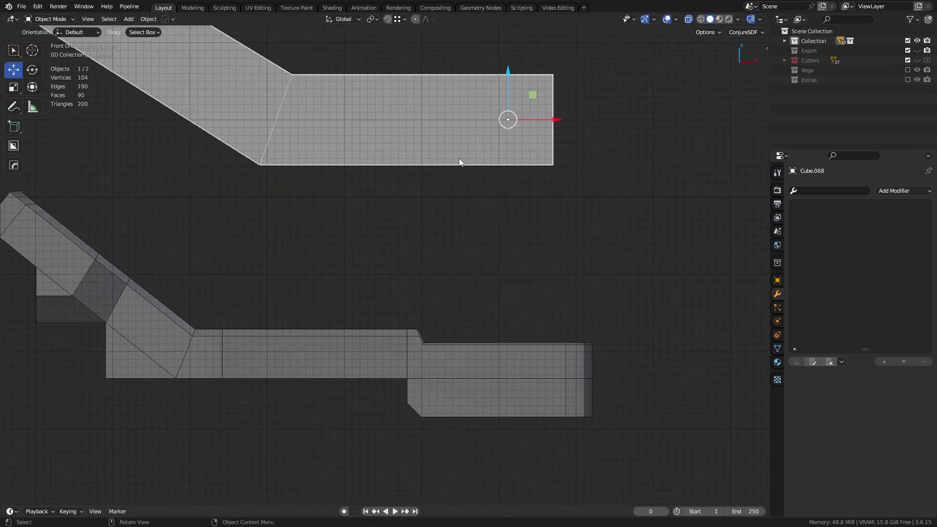
{"action": "middle_click_drag", "start_coordinate": [459, 162], "coordinate": [312, 315]}
{"action": "key", "text": "ctrl+Tab"}
{"action": "left_click", "coordinate": [379, 296]}
{"action": "key", "text": "ctrl+r"}
{"action": "left_click", "coordinate": [293, 240]}
{"action": "left_click", "coordinate": [288, 235]}
{"action": "key", "text": "ctrl+r"}
{"action": "left_click", "coordinate": [313, 280]}
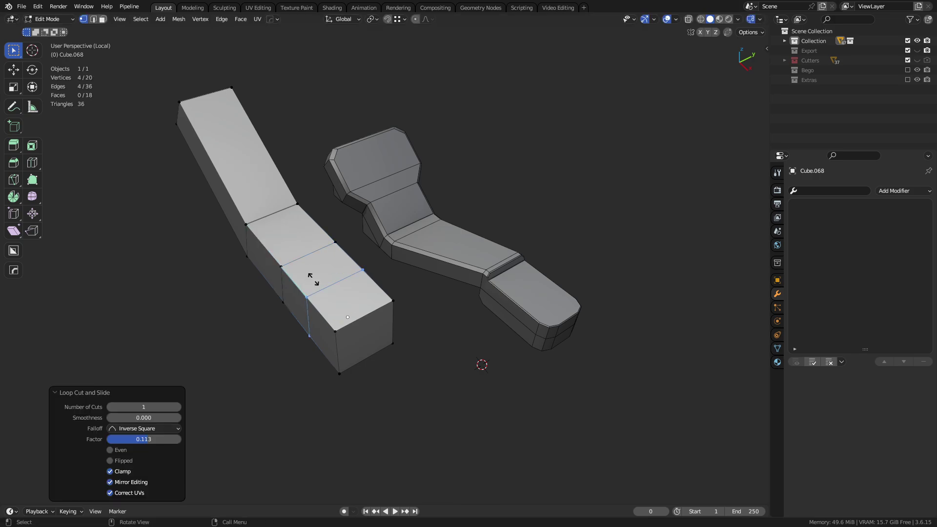
{"action": "left_click", "coordinate": [292, 268]}
- Offset the end section's face loop about 0.075 m along Y and dissolve the extra edge loop in the flat section
{"action": "key", "text": "3"}
{"action": "left_click", "coordinate": [323, 311], "text": "alt"}
{"action": "key", "text": "g"}
{"action": "key", "text": "y"}
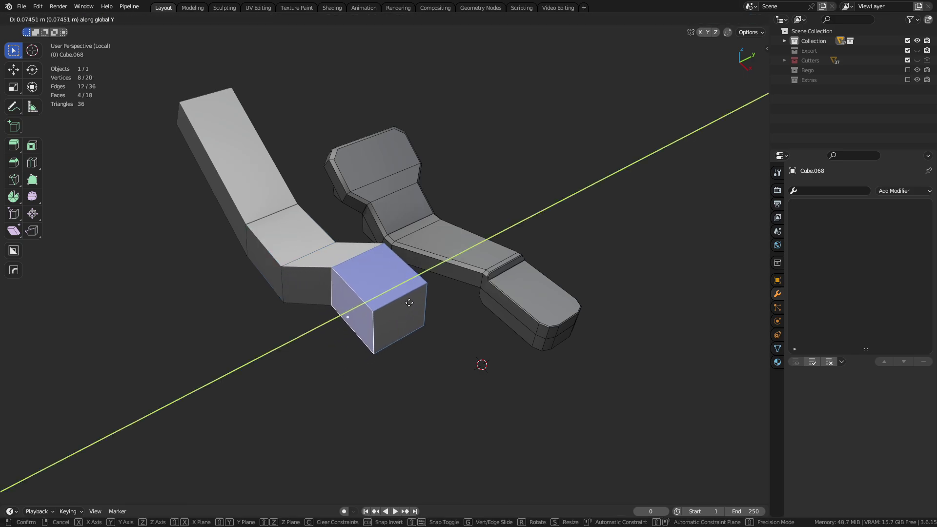
{"action": "left_click", "coordinate": [409, 302]}
{"action": "key", "text": "ctrl+x"}
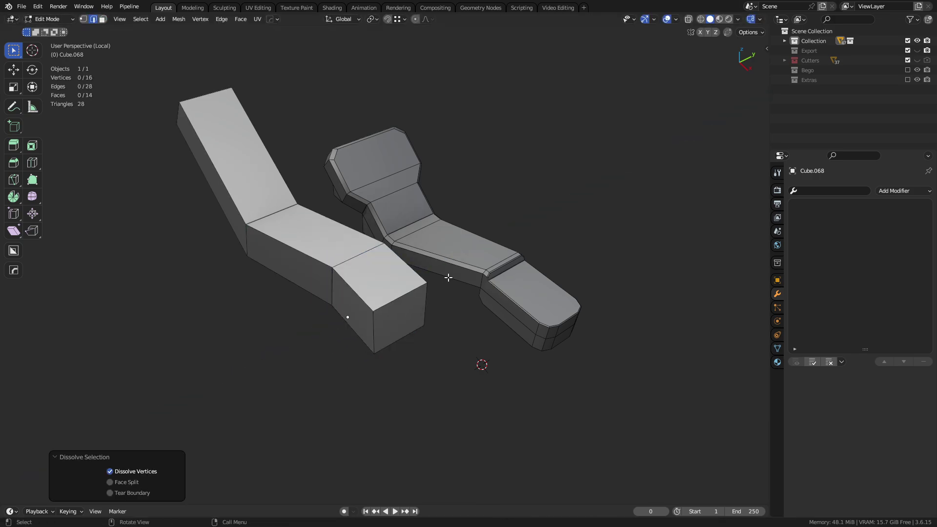
{"action": "middle_click_drag", "start_coordinate": [365, 293], "coordinate": [374, 302], "text": "shift"}
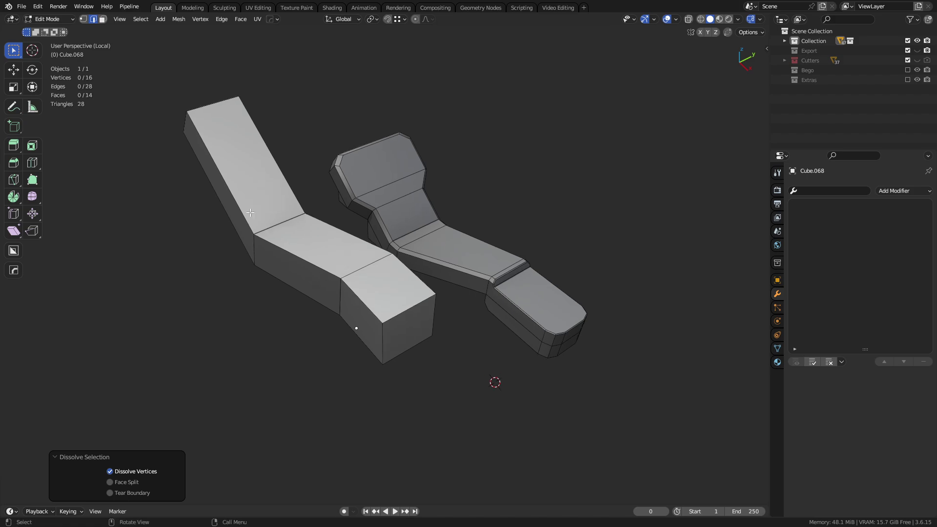
- Add a loop cut across the lower part of the inclined arm
{"action": "middle_click_drag", "start_coordinate": [289, 216], "coordinate": [315, 242], "text": "shift"}
{"action": "key", "text": "ctrl+r"}
{"action": "left_click", "coordinate": [279, 205]}
{"action": "left_click", "coordinate": [269, 213]}
- Widen the arm's upper part by insetting both side faces with 0 m thickness and a depth of about 0.068 m
{"action": "key", "text": "3"}
{"action": "left_click", "coordinate": [239, 195]}
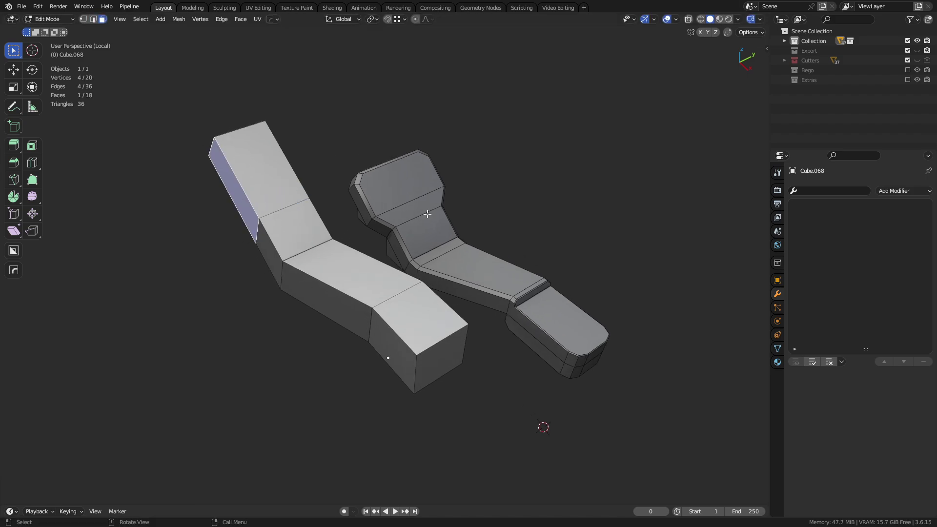
{"action": "middle_click_drag", "start_coordinate": [429, 214], "coordinate": [342, 234]}
{"action": "left_click", "coordinate": [324, 133], "text": "shift"}
{"action": "key", "text": "i"}
{"action": "key", "text": "ctrl"}
{"action": "left_click", "coordinate": [442, 245], "text": "ctrl"}
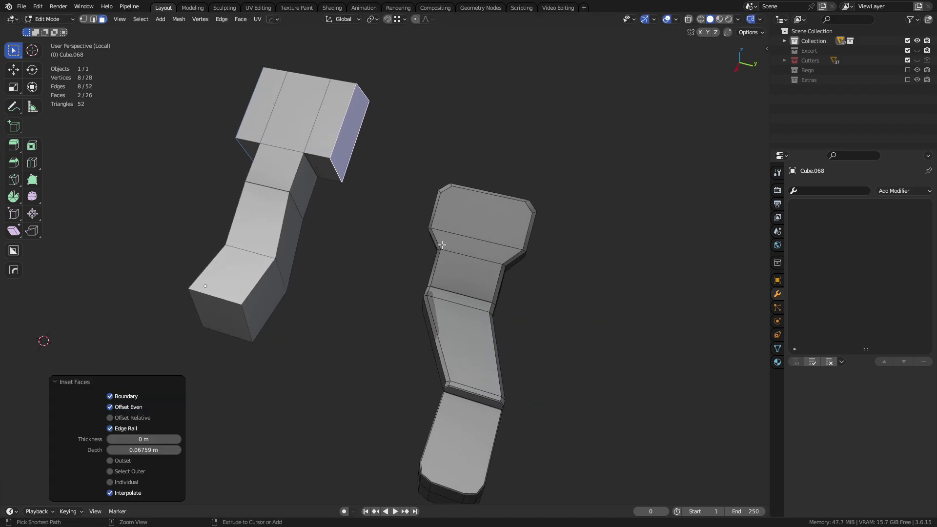
- Slide the lower outer edges of the widened head upward to taper it into the narrow arm
{"action": "key", "text": "2"}
{"action": "left_click", "coordinate": [339, 162]}
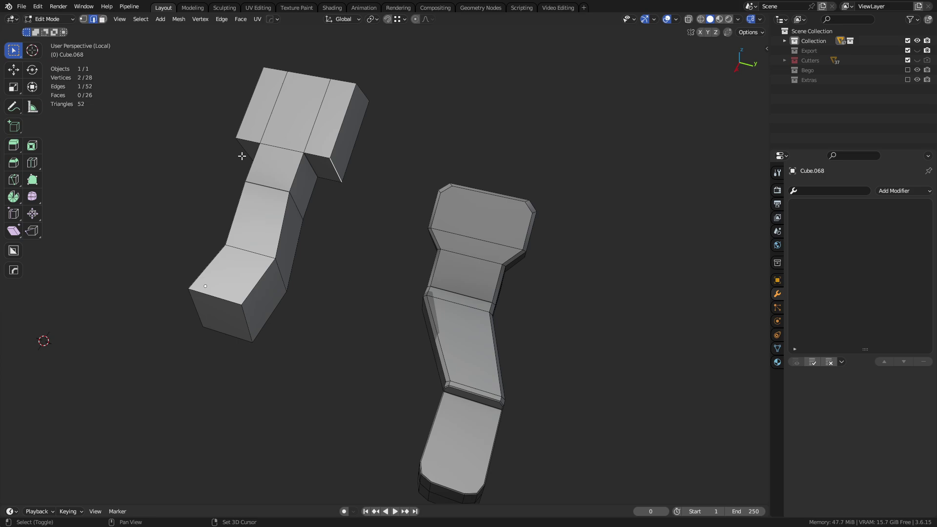
{"action": "key", "text": "g"}
{"action": "key", "text": "g"}
{"action": "left_click", "coordinate": [406, 223]}
{"action": "key", "text": "Tab"}
- Compare the blocked-out shape with the controller concept sketch on the reference board
{"action": "middle_click_drag", "start_coordinate": [347, 259], "coordinate": [276, 272]}
{"action": "right_click_drag", "start_coordinate": [0, 264], "coordinate": [591, 299]}
{"action": "key", "text": "alt+Tab"}
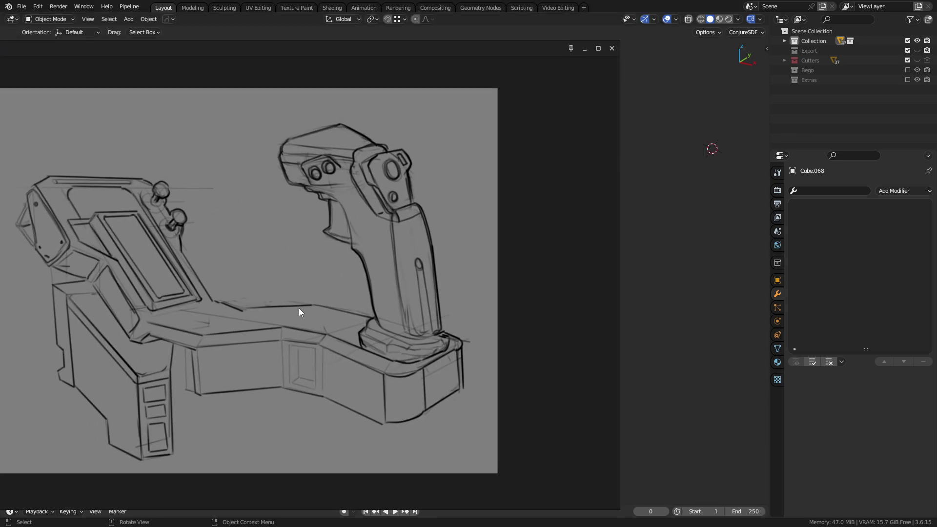
{"action": "middle_click_drag", "start_coordinate": [376, 277], "coordinate": [420, 297]}
{"action": "scroll", "coordinate": [423, 264], "scroll_direction": "up", "scroll_amount": 3}
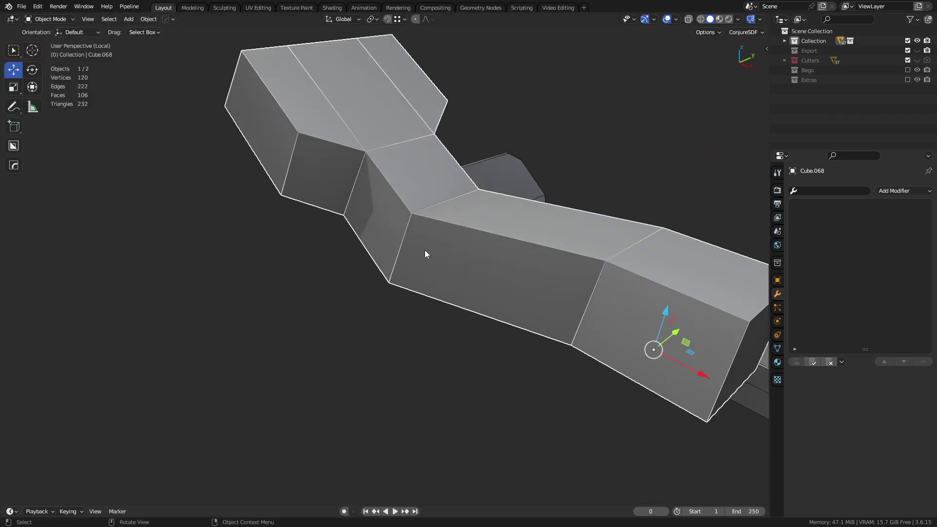
{"action": "middle_click_drag", "start_coordinate": [425, 250], "coordinate": [381, 310], "text": "shift"}
- Delete the blocked-out demonstration mesh
{"action": "key", "text": "ctrl+Tab"}
{"action": "left_click", "coordinate": [284, 309]}
{"action": "key", "text": "x"}
{"action": "left_click", "coordinate": [313, 318]}
- Select the original controller body and turn the first Boolean modifier's viewport display back on
{"action": "left_click", "coordinate": [500, 290]}
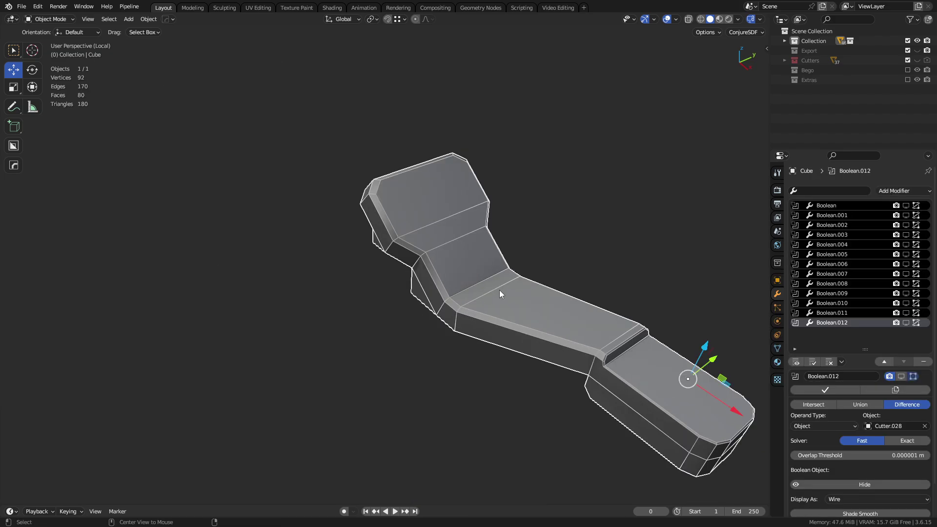
{"action": "middle_click_drag", "start_coordinate": [500, 290], "coordinate": [422, 303]}
{"action": "scroll", "coordinate": [497, 291], "scroll_direction": "up", "scroll_amount": 2}
{"action": "left_click", "coordinate": [906, 205]}
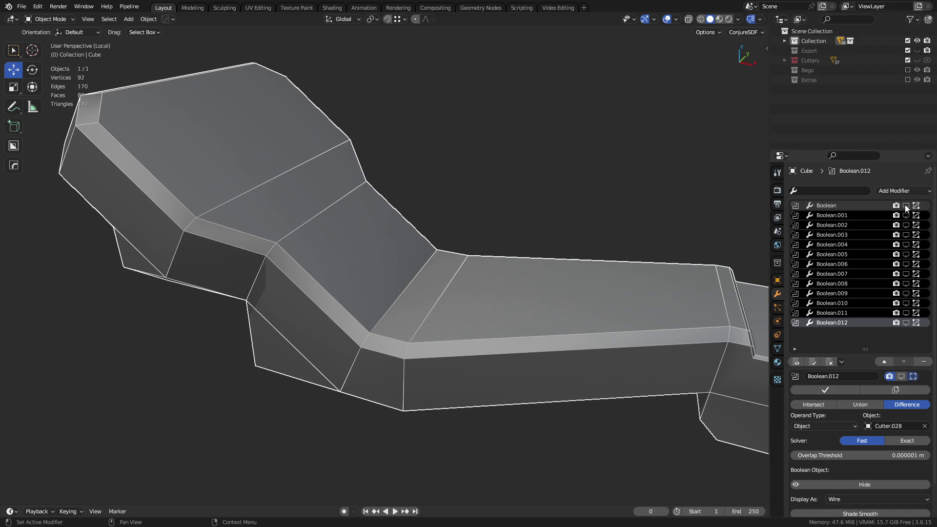
{"action": "middle_click_drag", "start_coordinate": [458, 295], "coordinate": [420, 276]}
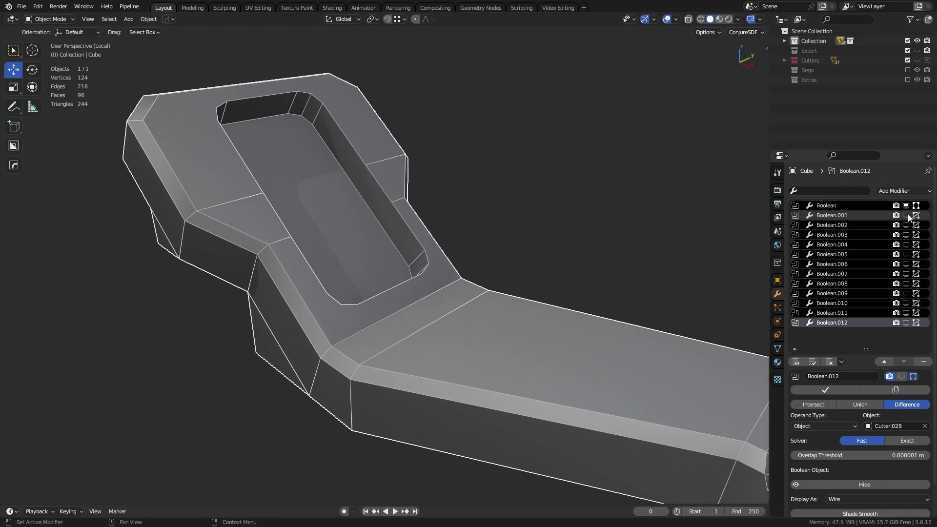
- Turn on the viewport display of Boolean.001 and Boolean.002 on the controller body
{"action": "middle_click_drag", "start_coordinate": [734, 309], "coordinate": [450, 324]}
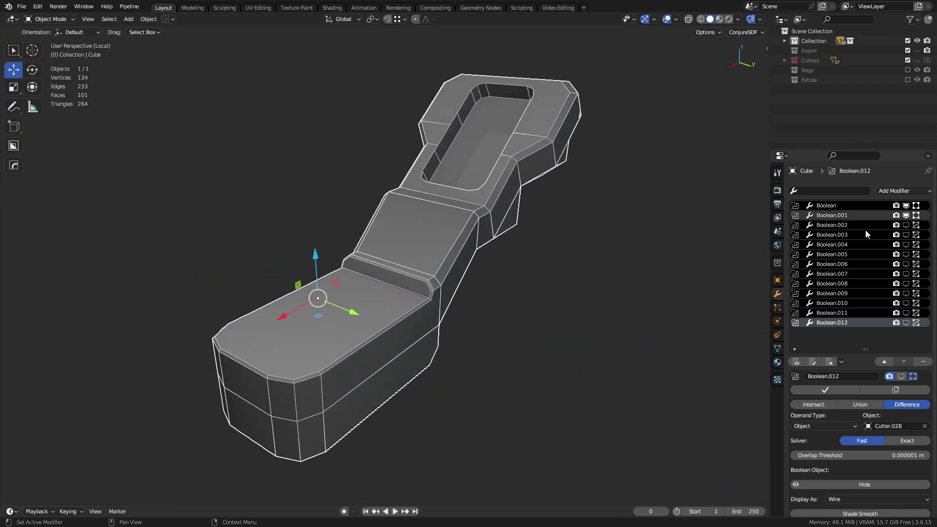
{"action": "middle_click_drag", "start_coordinate": [723, 240], "coordinate": [537, 316]}
{"action": "left_click", "coordinate": [907, 216]}
{"action": "left_click", "coordinate": [907, 216]}
{"action": "middle_click_drag", "start_coordinate": [293, 266], "coordinate": [471, 261]}
{"action": "mouse_move", "coordinate": [369, 283]}
{"action": "middle_mouse_down", "text": "shift"}
{"action": "mouse_move", "coordinate": [350, 286]}
{"action": "mouse_move", "coordinate": [383, 284]}
{"action": "middle_mouse_up", "text": "shift"}
{"action": "middle_click_drag", "start_coordinate": [540, 278], "coordinate": [522, 271]}
- Compare the raised pad on the controller's head with the same area of the concept sketch
{"action": "left_click_drag", "start_coordinate": [0, 287], "coordinate": [486, 301], "text": "super"}
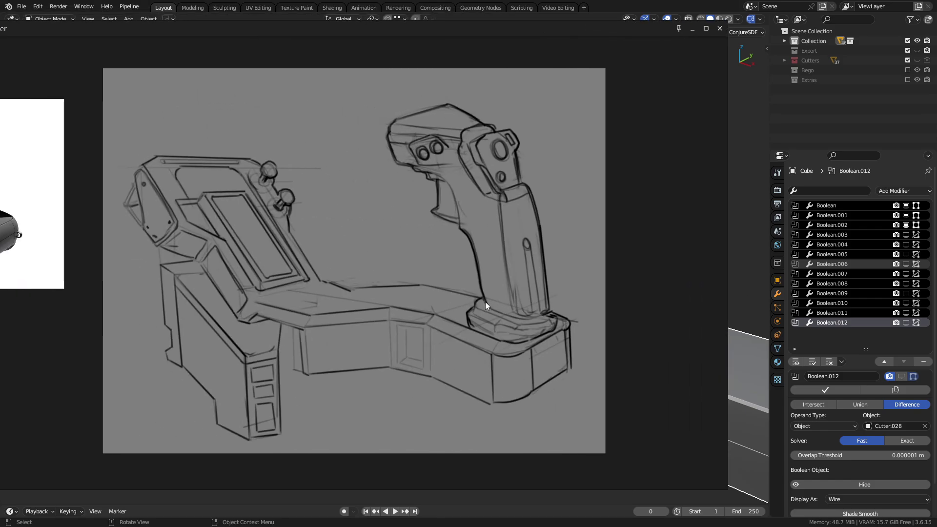
{"action": "scroll", "coordinate": [84, 158], "scroll_direction": "up", "scroll_amount": 6}
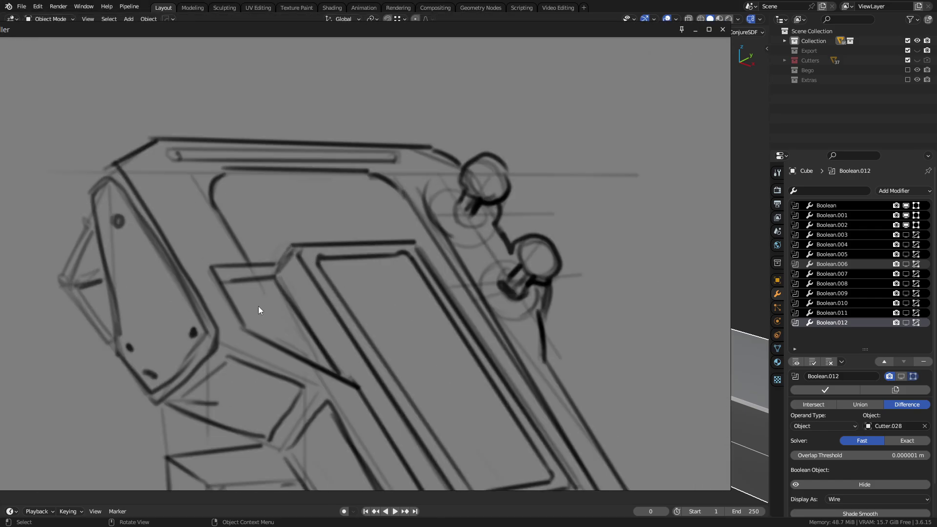
{"action": "mouse_move", "coordinate": [365, 281]}
{"action": "left_mouse_down", "text": "super"}
{"action": "mouse_move", "coordinate": [324, 288]}
{"action": "mouse_move", "coordinate": [0, 274]}
{"action": "left_mouse_up", "text": "super"}
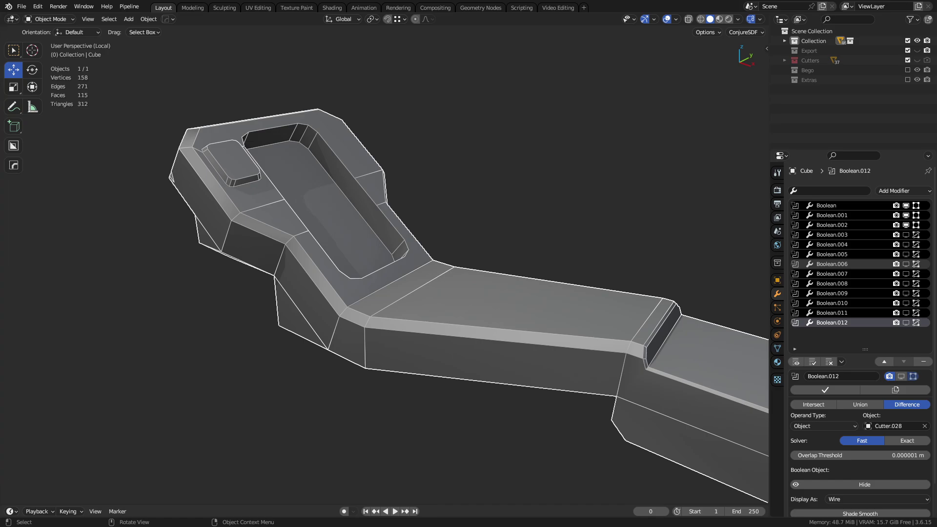
- Turn on the viewport display of Boolean.003 through Boolean.007 on the controller body
{"action": "middle_click_drag", "start_coordinate": [261, 251], "coordinate": [638, 238]}
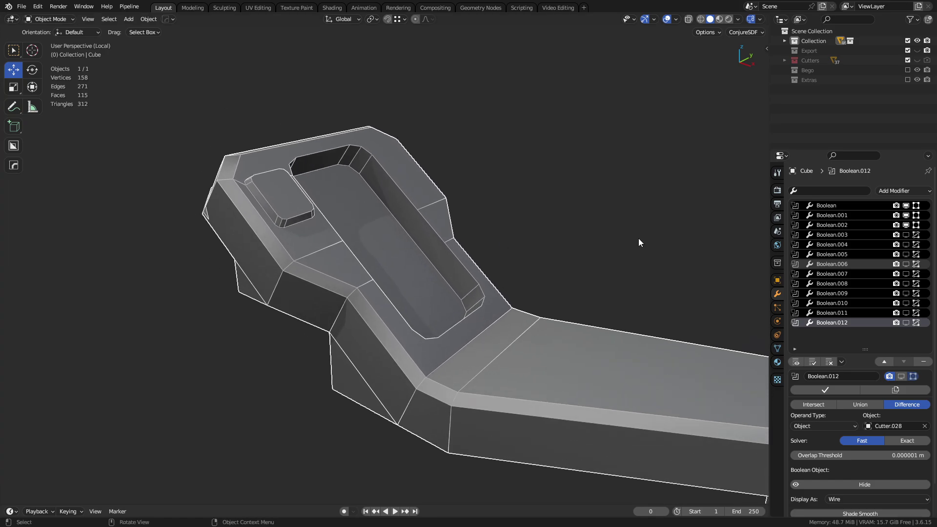
{"action": "left_click", "coordinate": [906, 235]}
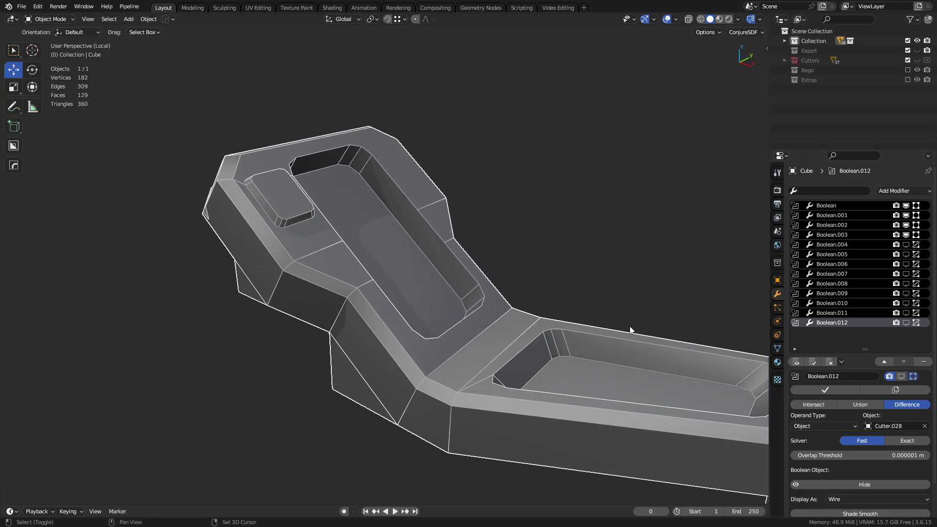
{"action": "middle_click_drag", "start_coordinate": [630, 328], "coordinate": [571, 293]}
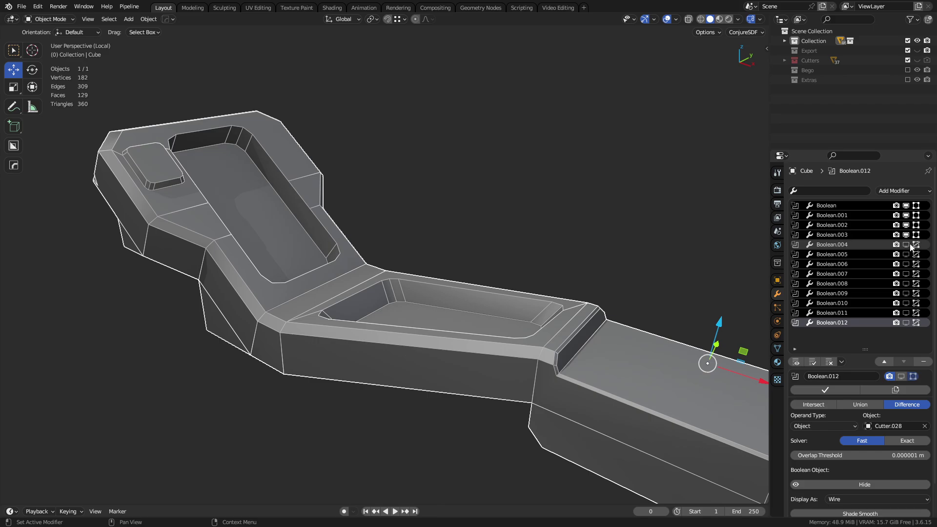
{"action": "left_click", "coordinate": [907, 245]}
{"action": "left_click", "coordinate": [907, 255]}
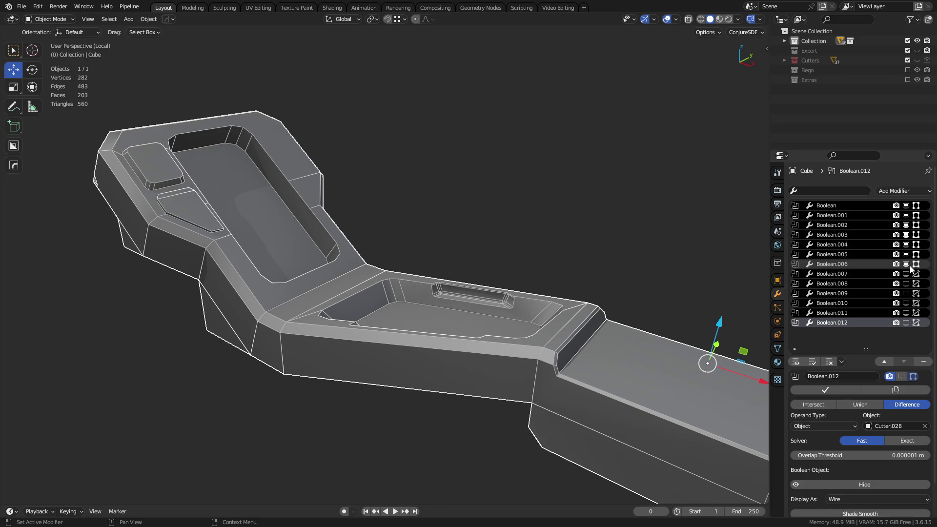
{"action": "left_click", "coordinate": [908, 274]}
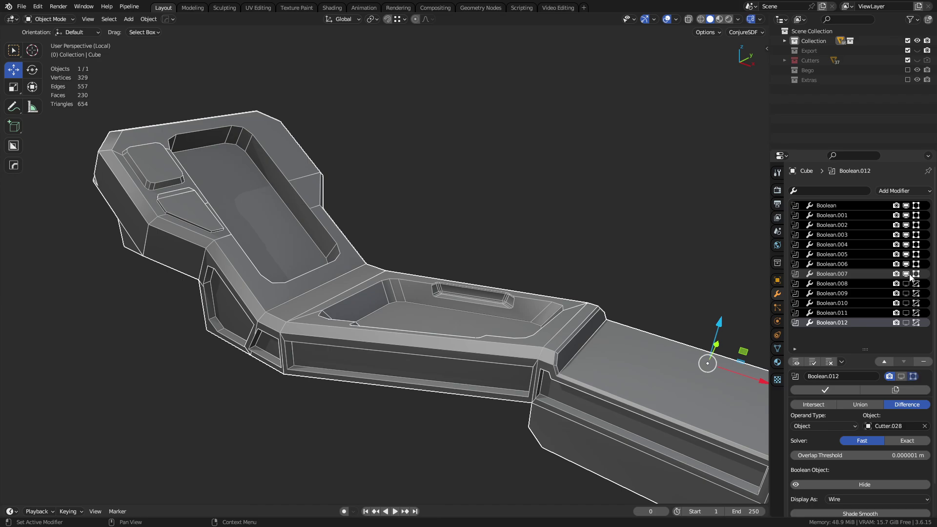
- Turn on the viewport display of Boolean.008 through Boolean.012 to restore the body's remaining cuts
{"action": "middle_click_drag", "start_coordinate": [539, 353], "coordinate": [227, 260]}
{"action": "scroll", "coordinate": [498, 289], "scroll_direction": "up", "scroll_amount": 3}
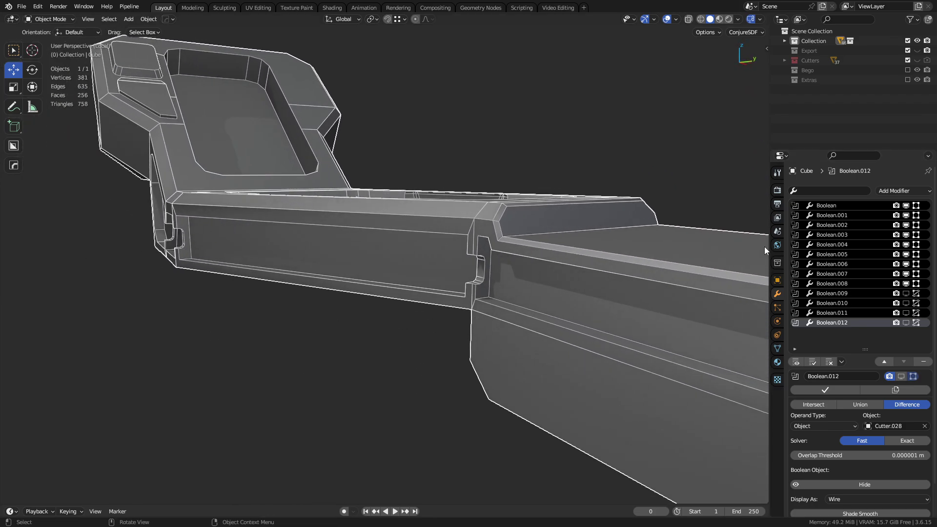
{"action": "left_click", "coordinate": [907, 294]}
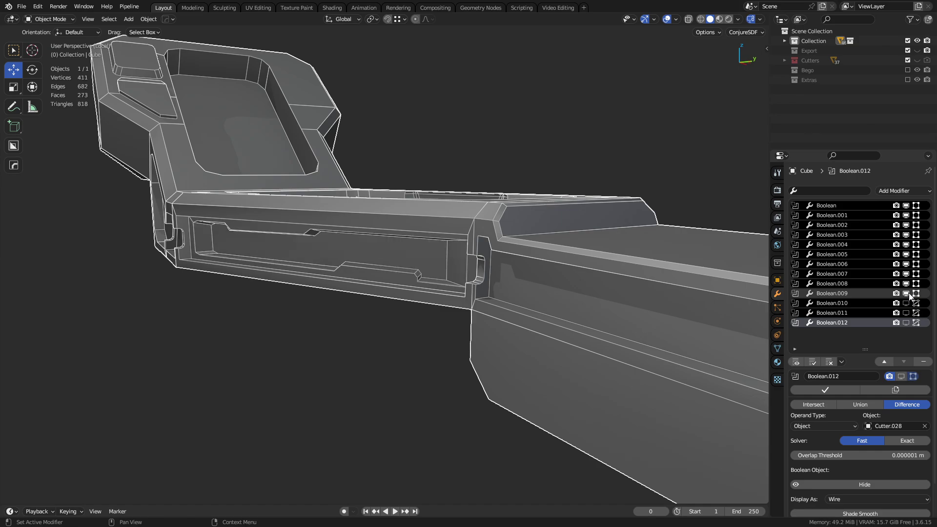
{"action": "left_click", "coordinate": [906, 313]}
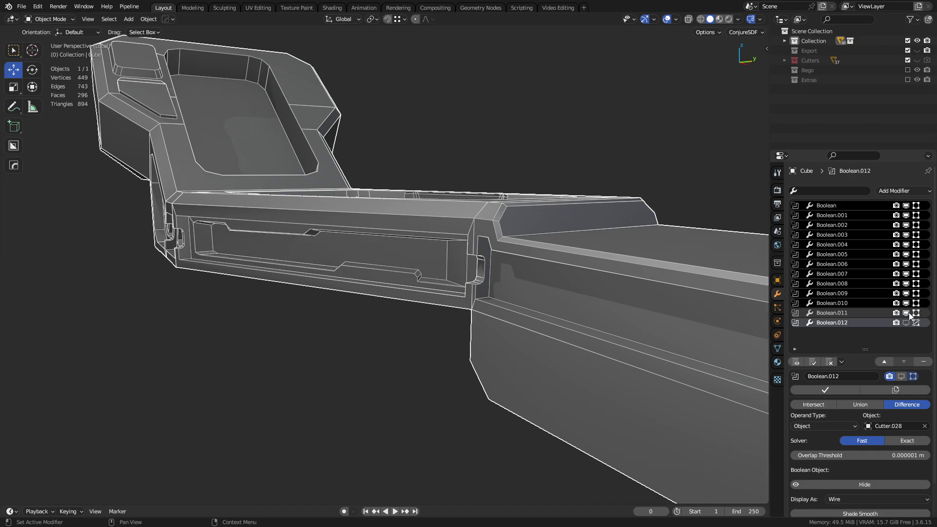
{"action": "left_click", "coordinate": [907, 322]}
{"action": "scroll", "coordinate": [449, 306], "scroll_direction": "down", "scroll_amount": 4}
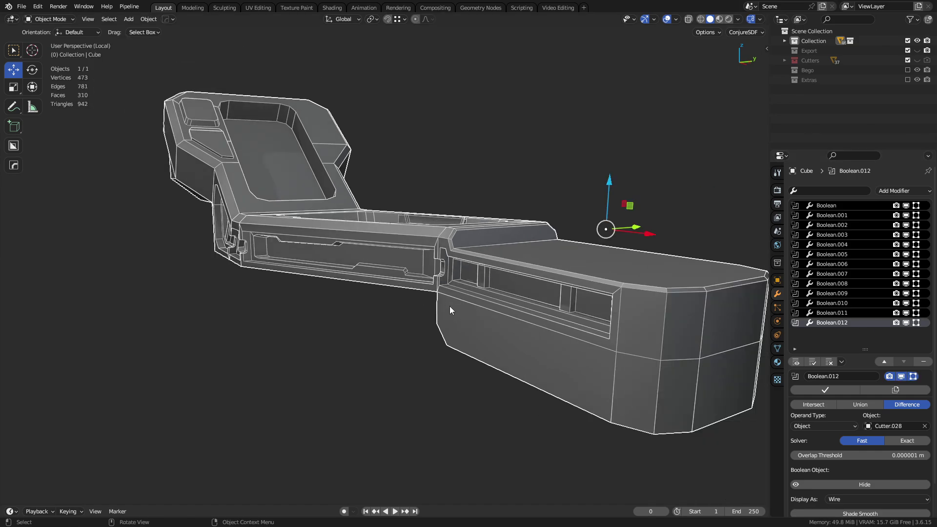
{"action": "mouse_move", "coordinate": [449, 306]}
{"action": "middle_mouse_down"}
{"action": "mouse_move", "coordinate": [498, 315]}
{"action": "mouse_move", "coordinate": [449, 323]}
{"action": "middle_mouse_up"}
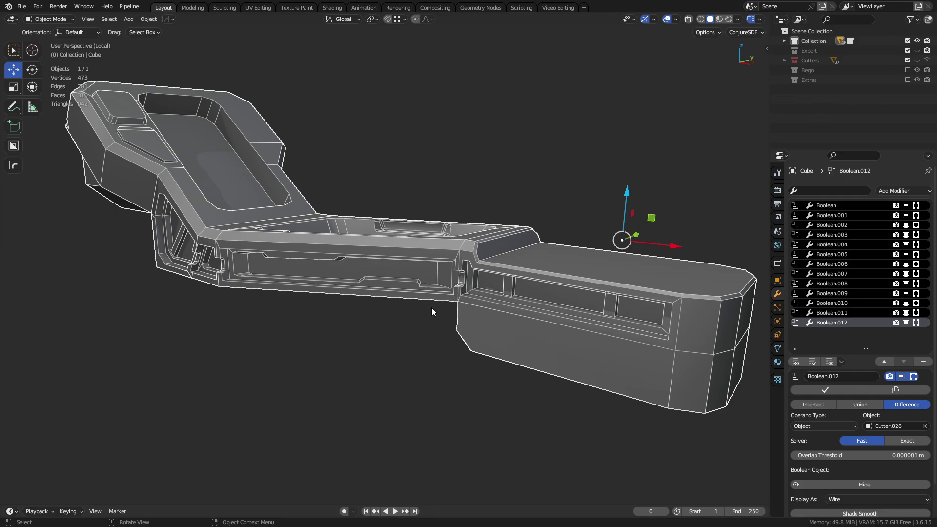
- Leave the body's local view and isolate the beige support bracket with the viewport display of all its Boolean modifiers turned off
{"action": "key", "text": "KP_Divide"}
{"action": "left_click", "coordinate": [297, 317]}
{"action": "middle_click_drag", "start_coordinate": [210, 328], "coordinate": [250, 311], "text": "shift"}
{"action": "scroll", "coordinate": [249, 311], "scroll_direction": "up", "scroll_amount": 5}
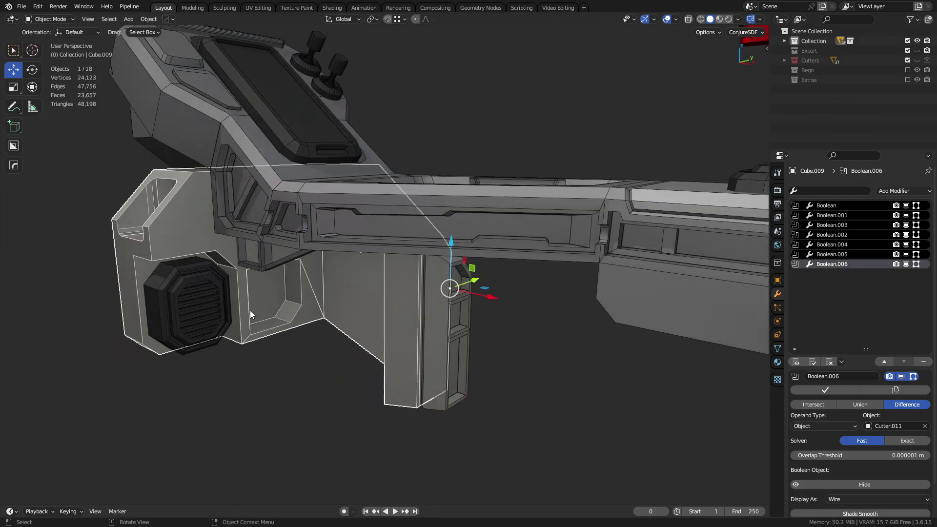
{"action": "middle_click_drag", "start_coordinate": [360, 301], "coordinate": [465, 323], "text": "shift"}
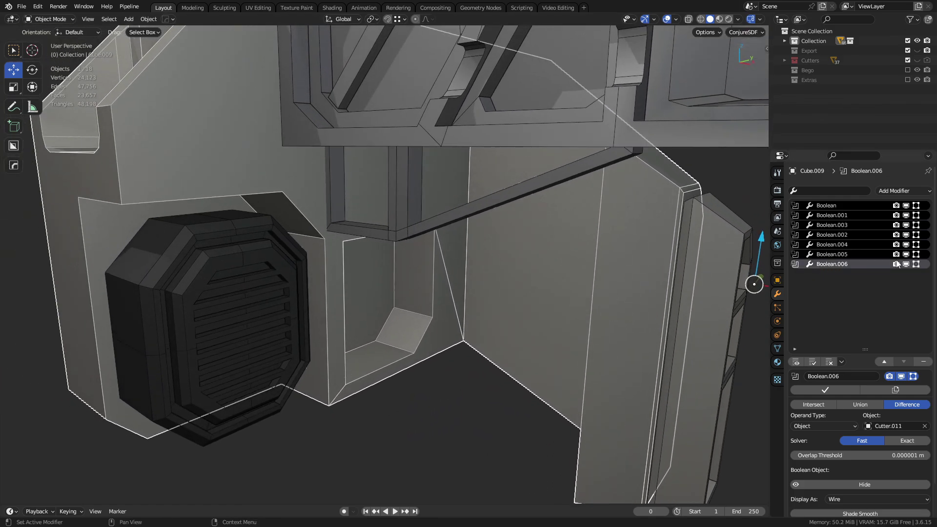
{"action": "left_click_drag", "start_coordinate": [907, 264], "coordinate": [906, 215]}
{"action": "key", "text": "KP_Decimal"}
{"action": "key", "text": "KP_Divide"}
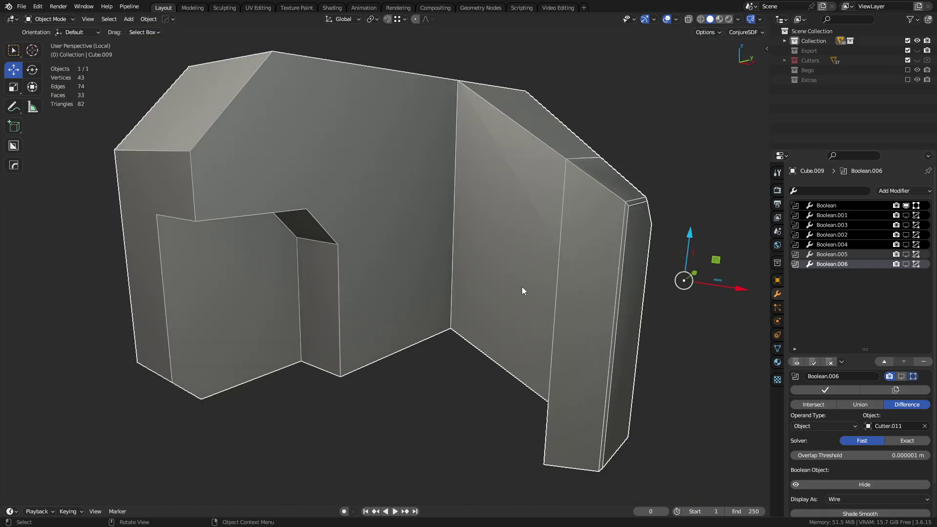
{"action": "scroll", "coordinate": [555, 296], "scroll_direction": "down", "scroll_amount": 1}
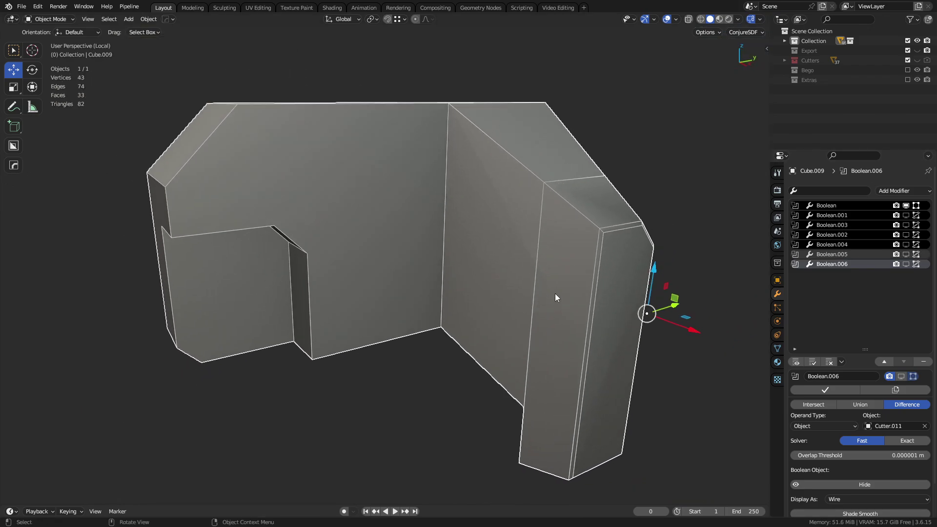
{"action": "left_click", "coordinate": [906, 206]}
- Turn the viewport display of all the bracket's Boolean modifiers back on and exit its local view
{"action": "middle_click_drag", "start_coordinate": [495, 310], "coordinate": [373, 322]}
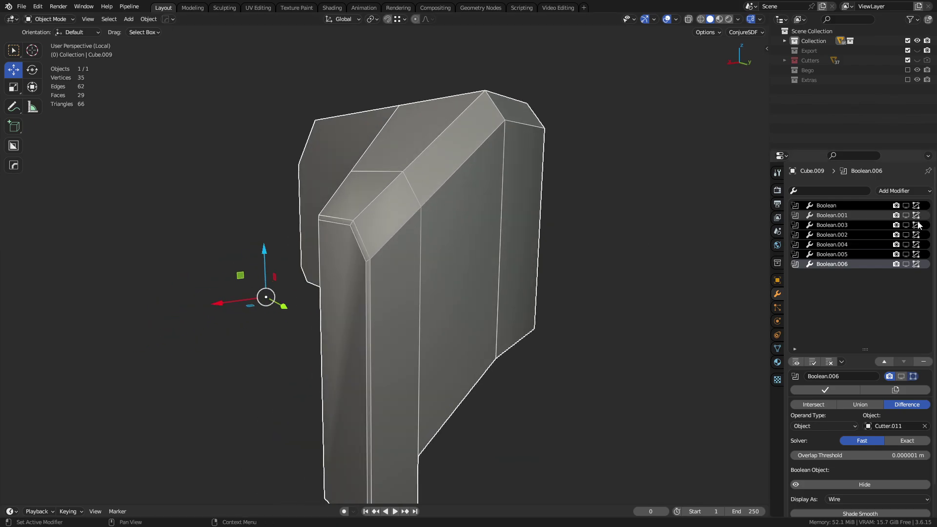
{"action": "left_click_drag", "start_coordinate": [906, 205], "coordinate": [913, 263]}
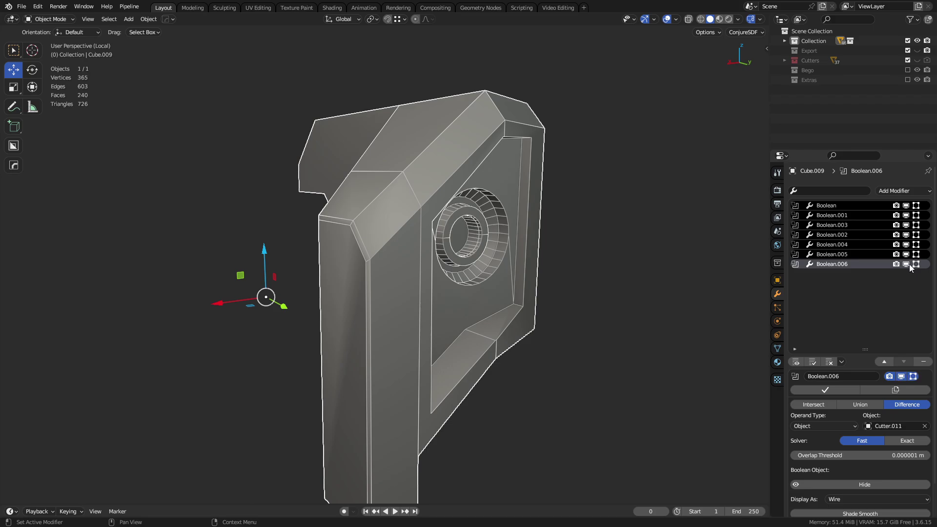
{"action": "middle_click_drag", "start_coordinate": [419, 293], "coordinate": [493, 302]}
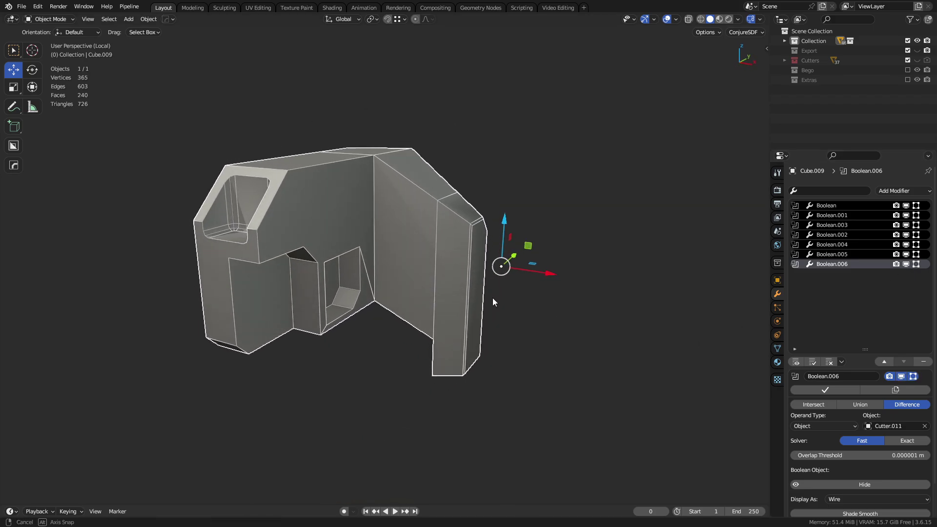
{"action": "key", "text": "KP_Divide"}
- Inspect the octagonal vent beside the support bracket and the geometry of the joystick grip
{"action": "left_click", "coordinate": [308, 296]}
{"action": "scroll", "coordinate": [424, 280], "scroll_direction": "up", "scroll_amount": 4}
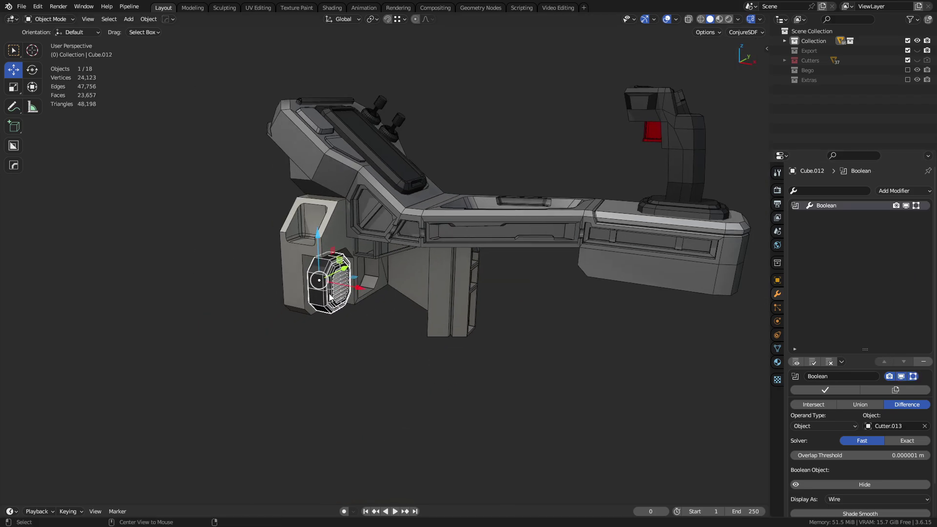
{"action": "middle_click_drag", "start_coordinate": [424, 281], "coordinate": [477, 260]}
{"action": "left_click", "coordinate": [367, 266]}
{"action": "middle_click_drag", "start_coordinate": [367, 266], "coordinate": [448, 269]}
{"action": "middle_click", "coordinate": [452, 215], "text": "alt"}
{"action": "scroll", "coordinate": [414, 271], "scroll_direction": "up", "scroll_amount": 3}
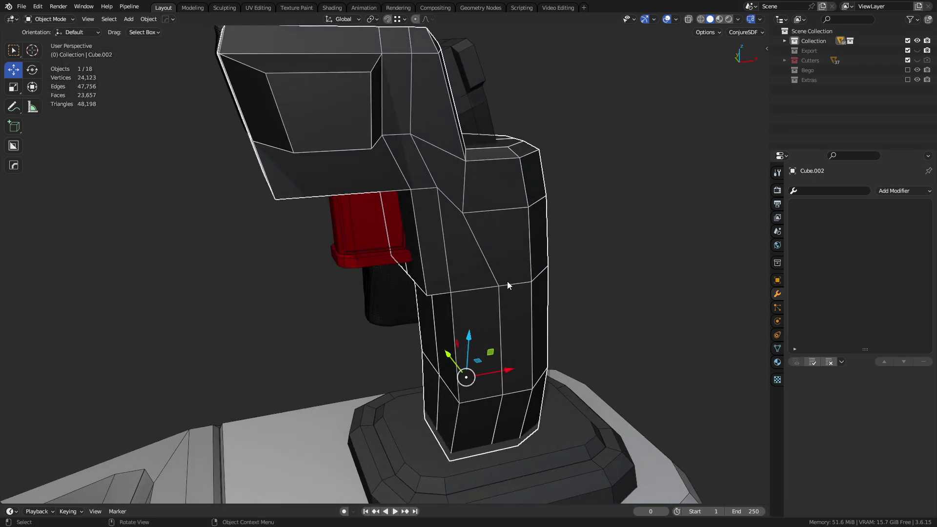
{"action": "middle_click_drag", "start_coordinate": [508, 282], "coordinate": [405, 298]}
{"action": "left_click", "coordinate": [413, 224]}
{"action": "middle_click_drag", "start_coordinate": [460, 218], "coordinate": [576, 265]}
{"action": "middle_click_drag", "start_coordinate": [262, 342], "coordinate": [245, 237]}
{"action": "left_click", "coordinate": [244, 237]}
{"action": "middle_click_drag", "start_coordinate": [288, 262], "coordinate": [936, 73]}
- Enable the Extras collection and select its large monitor housing beside the controller
{"action": "left_click", "coordinate": [908, 80]}
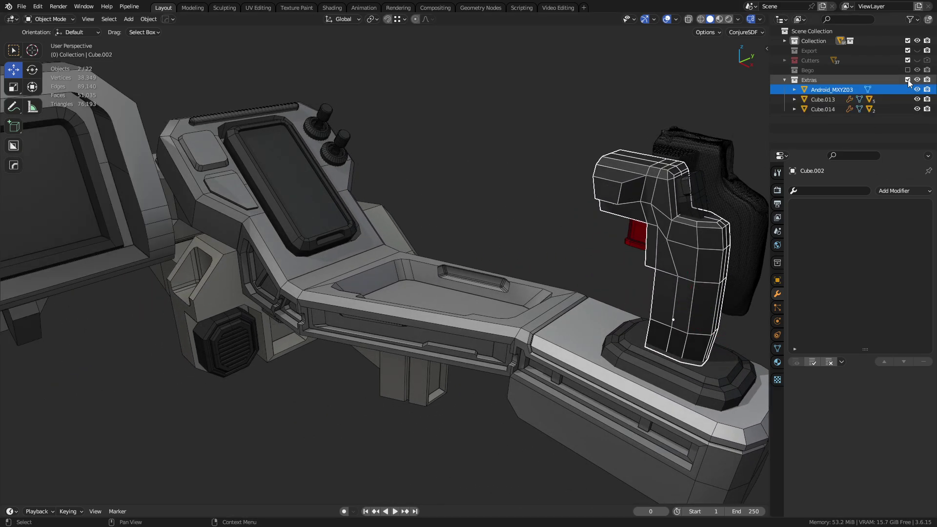
{"action": "middle_click_drag", "start_coordinate": [223, 238], "coordinate": [415, 252]}
{"action": "middle_click_drag", "start_coordinate": [443, 286], "coordinate": [391, 271]}
{"action": "middle_click_drag", "start_coordinate": [467, 256], "coordinate": [429, 255], "text": "shift"}
{"action": "left_click", "coordinate": [217, 240]}
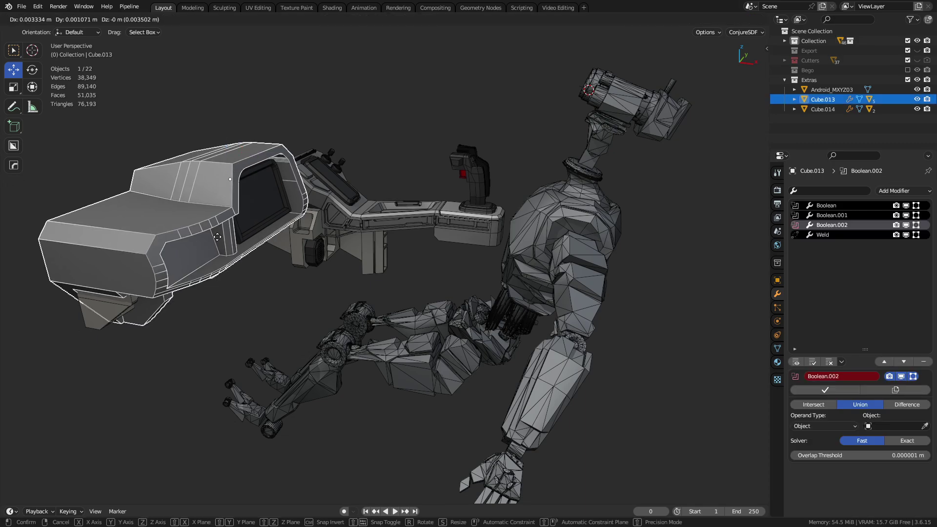
{"action": "left_click", "coordinate": [332, 202]}
- Select the beige support bracket and compare it with the lower support drawn in the concept sketch
{"action": "middle_click_drag", "start_coordinate": [373, 202], "coordinate": [415, 261], "text": "shift"}
{"action": "middle_click_drag", "start_coordinate": [415, 261], "coordinate": [443, 253], "text": "ctrl"}
{"action": "left_click", "coordinate": [444, 252]}
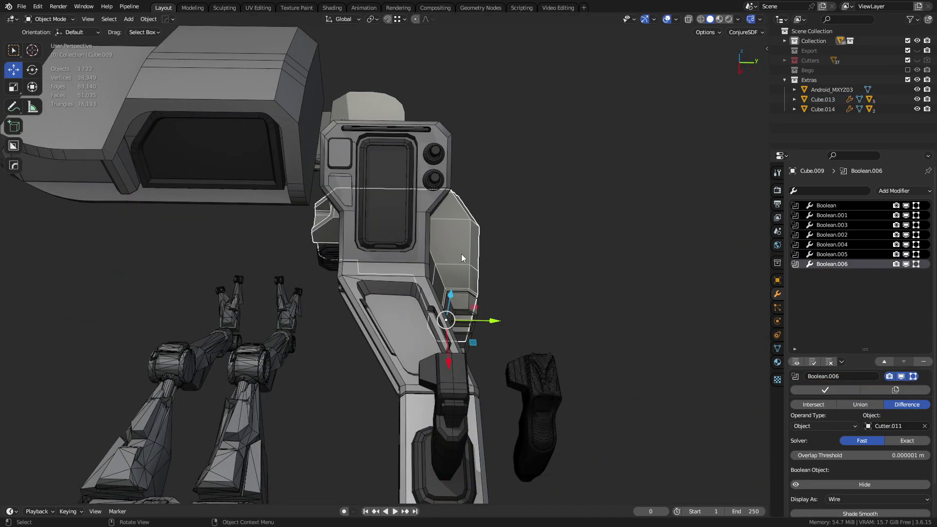
{"action": "middle_click", "coordinate": [461, 255], "text": "alt"}
{"action": "right_click_drag", "start_coordinate": [0, 314], "coordinate": [646, 301]}
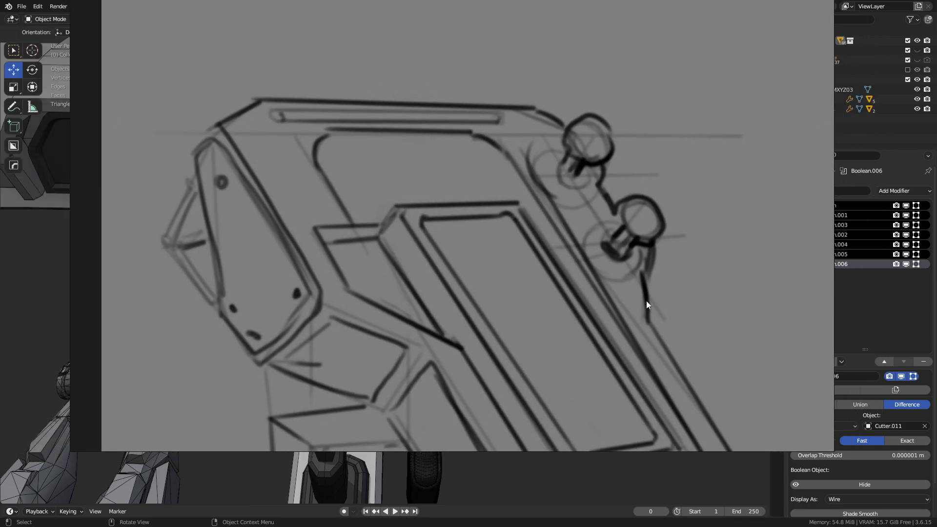
{"action": "scroll", "coordinate": [646, 301], "scroll_direction": "down", "scroll_amount": 6}
{"action": "middle_click_drag", "start_coordinate": [490, 298], "coordinate": [478, 202]}
{"action": "scroll", "coordinate": [463, 281], "scroll_direction": "up", "scroll_amount": 4}
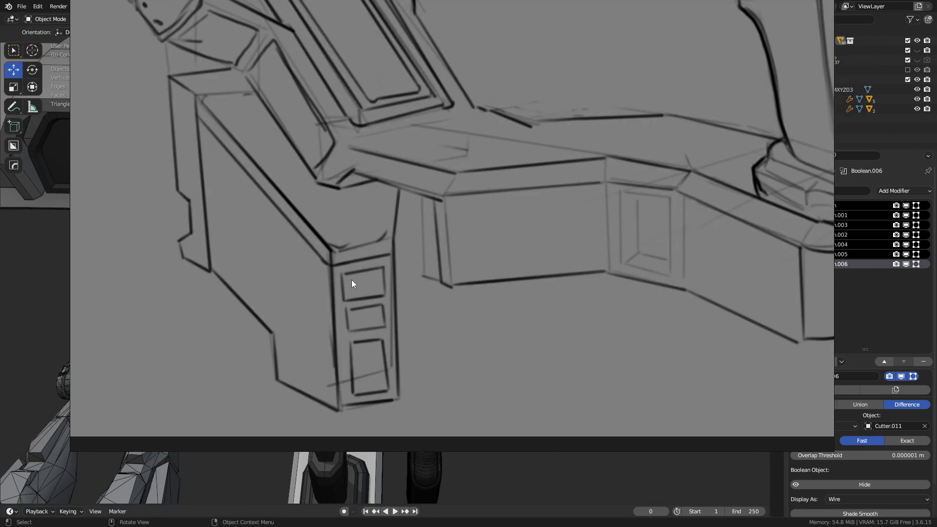
{"action": "key", "text": "alt+Tab"}
- Select the monitor housing together with its screen and try repositioning the pair
{"action": "key", "text": "a"}
{"action": "key", "text": "a"}
{"action": "middle_click_drag", "start_coordinate": [430, 290], "coordinate": [442, 251]}
{"action": "middle_click_drag", "start_coordinate": [313, 287], "coordinate": [376, 263]}
{"action": "left_click", "coordinate": [234, 236]}
{"action": "middle_click_drag", "start_coordinate": [419, 236], "coordinate": [389, 265]}
{"action": "middle_click_drag", "start_coordinate": [436, 261], "coordinate": [314, 248]}
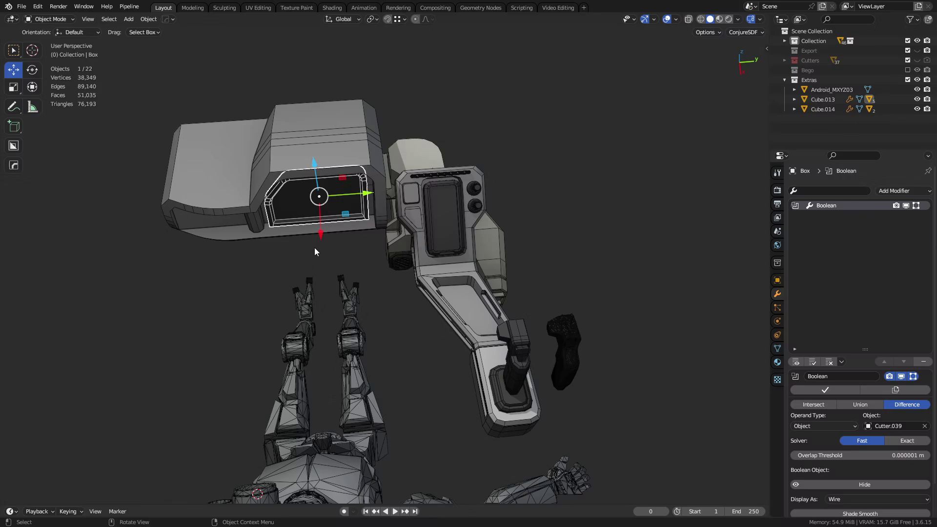
{"action": "left_click", "coordinate": [236, 214], "text": "shift"}
{"action": "middle_click_drag", "start_coordinate": [371, 254], "coordinate": [446, 286]}
{"action": "key", "text": "g"}
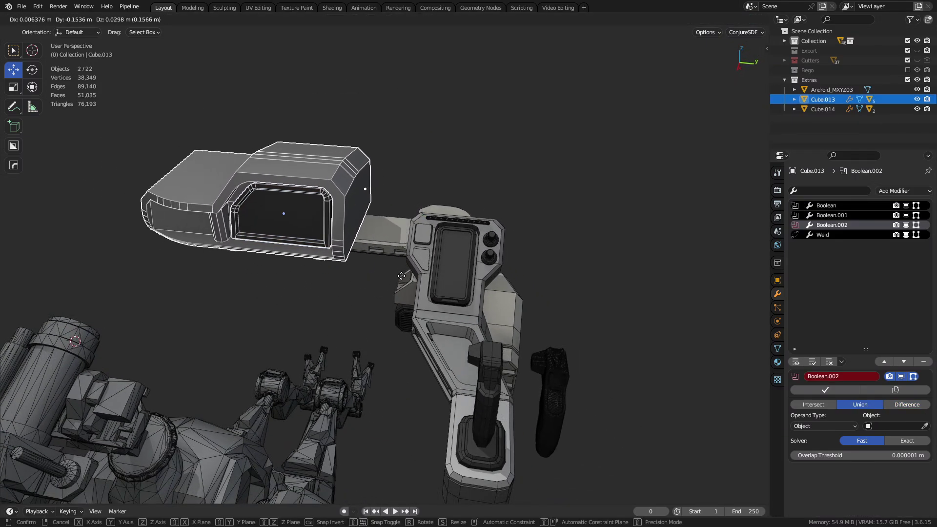
{"action": "left_click", "coordinate": [383, 310]}
- Delete the monitor housing and its screen
{"action": "middle_click_drag", "start_coordinate": [394, 301], "coordinate": [420, 272]}
{"action": "key", "text": "x"}
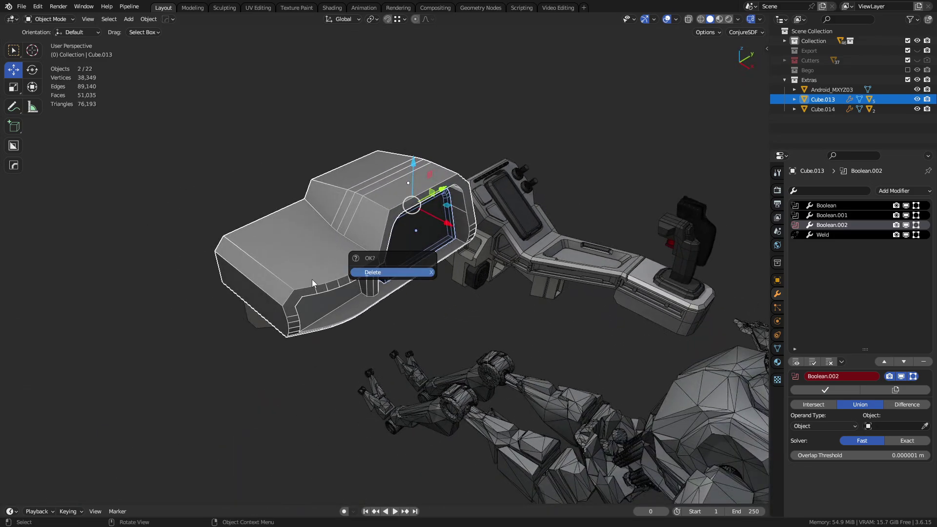
{"action": "key", "text": "x"}
{"action": "left_click", "coordinate": [343, 277]}
- Inspect the long support arm and how it meets the beige bracket, leaving nothing selected
{"action": "scroll", "coordinate": [417, 257], "scroll_direction": "up", "scroll_amount": 1}
{"action": "middle_click_drag", "start_coordinate": [417, 256], "coordinate": [352, 294], "text": "shift"}
{"action": "left_click", "coordinate": [352, 295]}
{"action": "middle_click_drag", "start_coordinate": [473, 309], "coordinate": [449, 259]}
{"action": "middle_click_drag", "start_coordinate": [455, 305], "coordinate": [544, 310]}
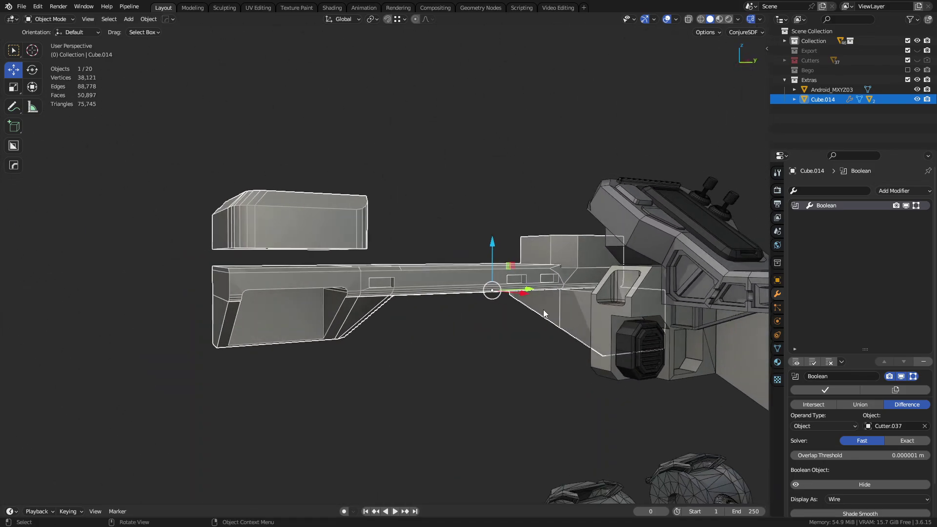
{"action": "left_click", "coordinate": [704, 339]}
{"action": "middle_click_drag", "start_coordinate": [432, 284], "coordinate": [458, 315]}
{"action": "key", "text": "a"}
{"action": "key", "text": "a"}
- Add a mesh cube at the 3D cursor and scale it down in Edit Mode to roughly the support arm's width
{"action": "middle_click_drag", "start_coordinate": [408, 218], "coordinate": [426, 241]}
{"action": "key", "text": "shift+a"}
{"action": "mouse_move", "coordinate": [437, 275]}
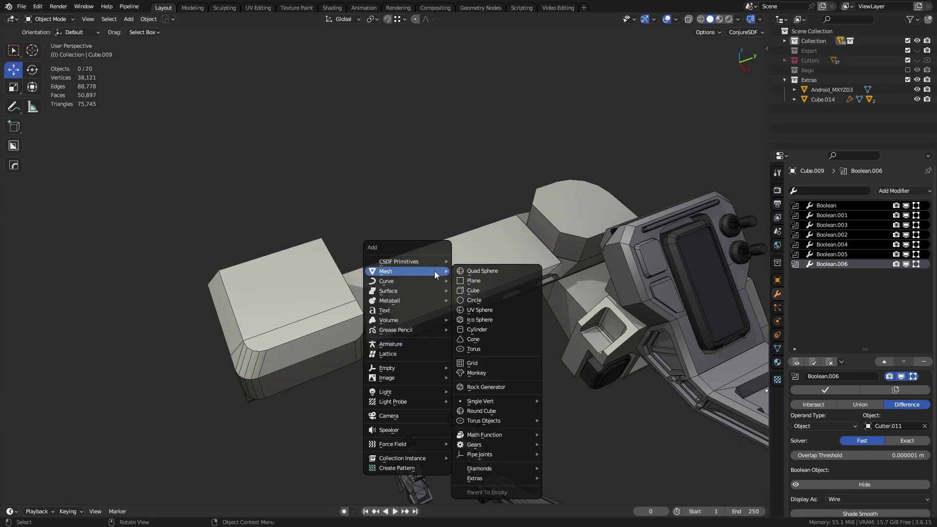
{"action": "left_click", "coordinate": [473, 290]}
{"action": "middle_click_drag", "start_coordinate": [473, 290], "coordinate": [362, 316]}
{"action": "key", "text": "Tab"}
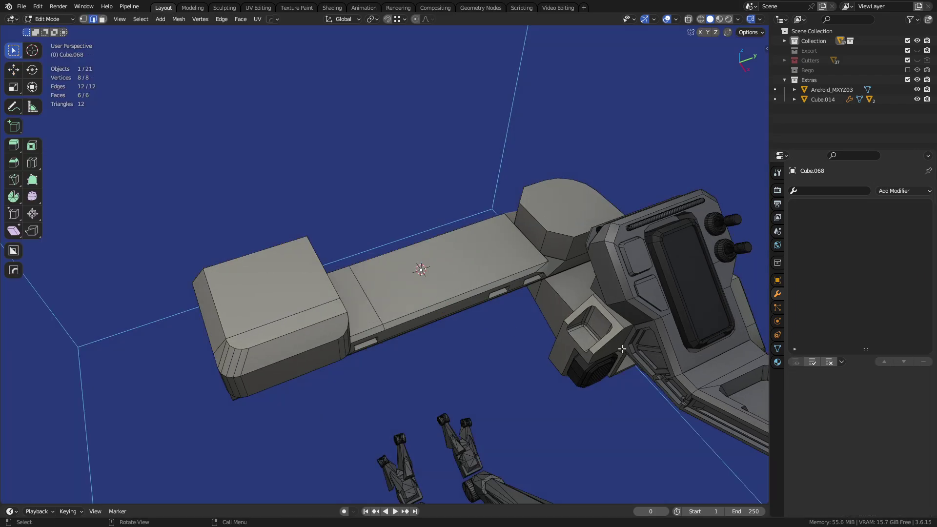
{"action": "key", "text": "s"}
{"action": "left_click", "coordinate": [435, 303]}
- Move the new block's bottom face up along Z to make the block thinner
{"action": "key", "text": "alt+z"}
{"action": "key", "text": "3"}
{"action": "left_click", "coordinate": [443, 360]}
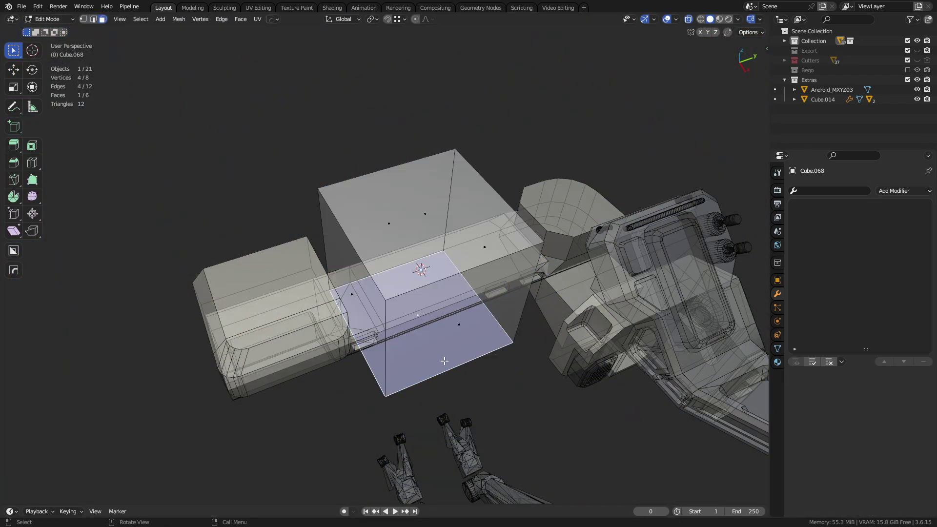
{"action": "middle_click_drag", "start_coordinate": [444, 359], "coordinate": [454, 289]}
{"action": "key", "text": "g"}
{"action": "key", "text": "z"}
{"action": "left_click", "coordinate": [520, 207]}
- Lengthen the block by moving both of its end faces outward along Y
{"action": "key", "text": "alt+z"}
{"action": "left_click", "coordinate": [342, 223]}
{"action": "key", "text": "g"}
{"action": "key", "text": "y"}
{"action": "left_click", "coordinate": [327, 223]}
{"action": "middle_click_drag", "start_coordinate": [326, 223], "coordinate": [294, 243]}
{"action": "left_click", "coordinate": [457, 253]}
{"action": "key", "text": "g"}
{"action": "key", "text": "y"}
{"action": "left_click", "coordinate": [484, 258]}
- Add a horizontal loop cut around the block and extrude the upper part of its end face about 0.22 m
{"action": "mouse_move", "coordinate": [399, 261]}
{"action": "middle_mouse_down"}
{"action": "mouse_move", "coordinate": [415, 236]}
{"action": "mouse_move", "coordinate": [427, 239]}
{"action": "mouse_move", "coordinate": [341, 198]}
{"action": "mouse_move", "coordinate": [388, 262]}
{"action": "middle_mouse_up"}
{"action": "key", "text": "ctrl+r"}
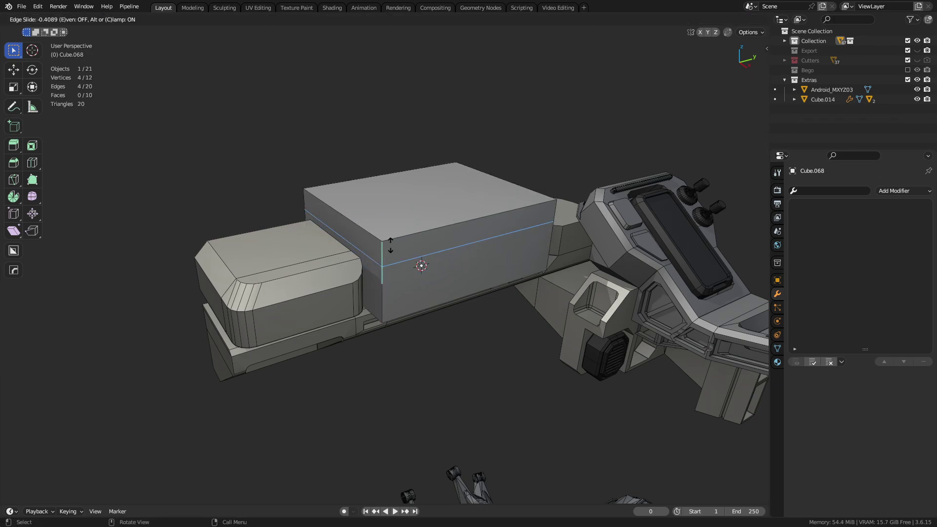
{"action": "left_click", "coordinate": [390, 245]}
{"action": "left_click", "coordinate": [365, 241]}
{"action": "key", "text": "e"}
{"action": "left_click", "coordinate": [240, 269]}
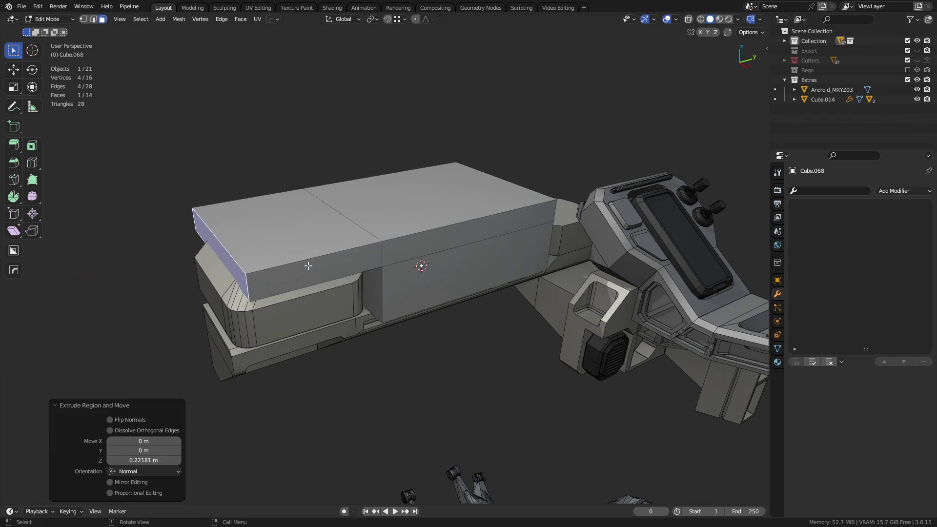
- Set back the front face of the extruded extension using Punch It
{"action": "middle_click_drag", "start_coordinate": [308, 265], "coordinate": [438, 335]}
{"action": "key", "text": "alt+e"}
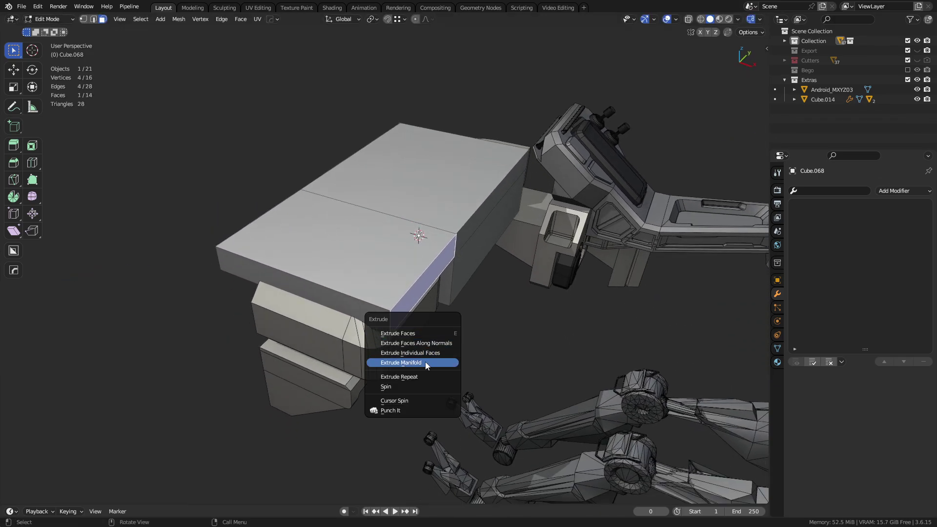
{"action": "left_click", "coordinate": [412, 410]}
{"action": "left_click", "coordinate": [382, 359]}
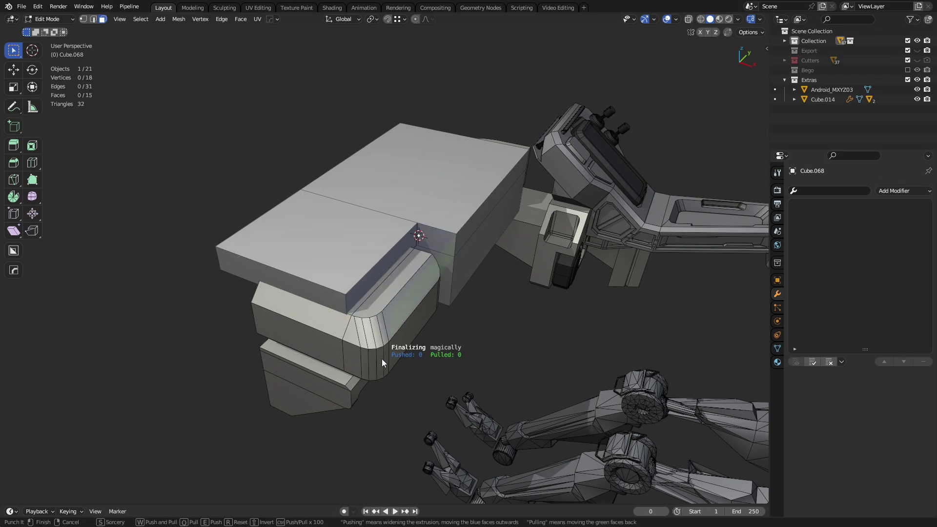
{"action": "middle_click_drag", "start_coordinate": [450, 316], "coordinate": [435, 294]}
{"action": "scroll", "coordinate": [455, 335], "scroll_direction": "up", "scroll_amount": 3}
{"action": "left_click", "coordinate": [428, 264]}
- Leave Edit Mode and draw a BoxCutter box cut on the block's top surface, running out past the front edge
{"action": "key", "text": "Tab"}
{"action": "key", "text": "alt+w"}
{"action": "middle_click_drag", "start_coordinate": [308, 215], "coordinate": [331, 224]}
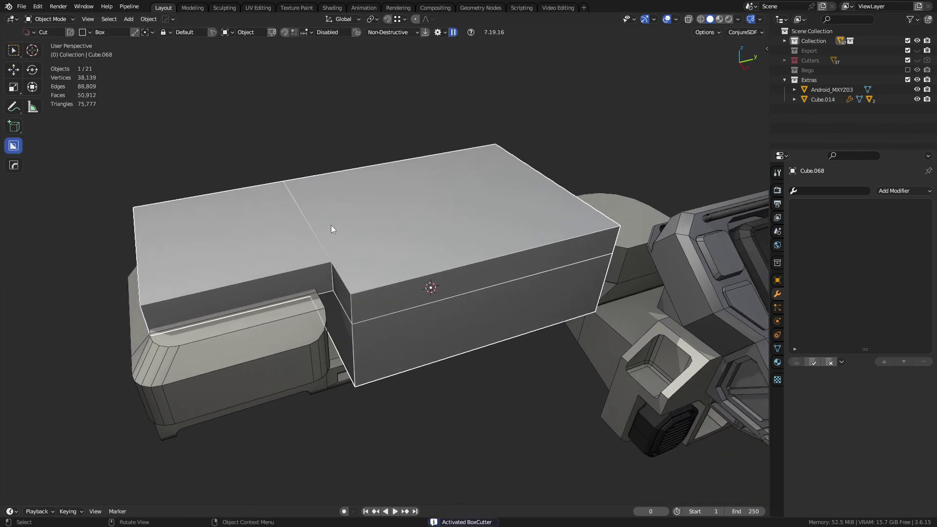
{"action": "mouse_move", "coordinate": [322, 196]}
{"action": "left_mouse_down"}
{"action": "mouse_move", "coordinate": [620, 295]}
{"action": "mouse_move", "coordinate": [664, 280]}
{"action": "left_mouse_up"}
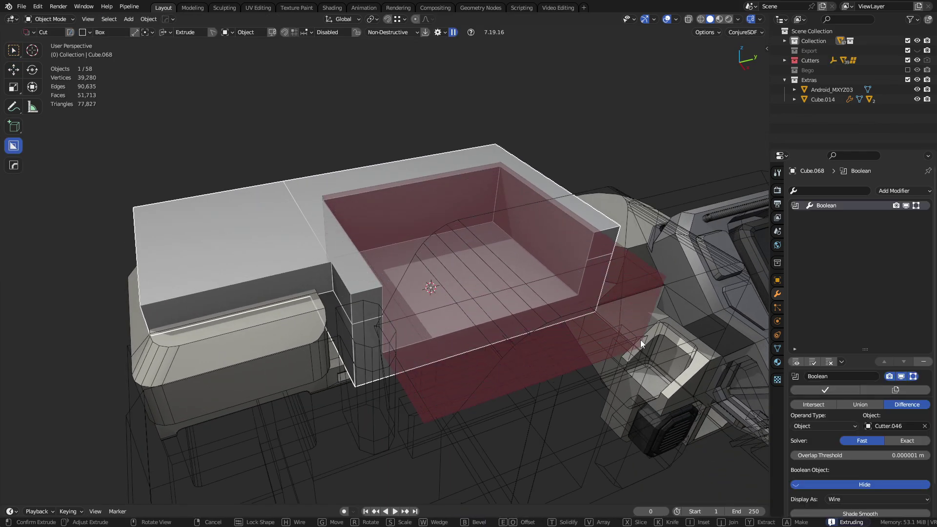
- Turn the box cut into a wedge sloping down toward the block's front, adjust its depth, and finish the cut
{"action": "key", "text": "w"}
{"action": "key", "text": "w"}
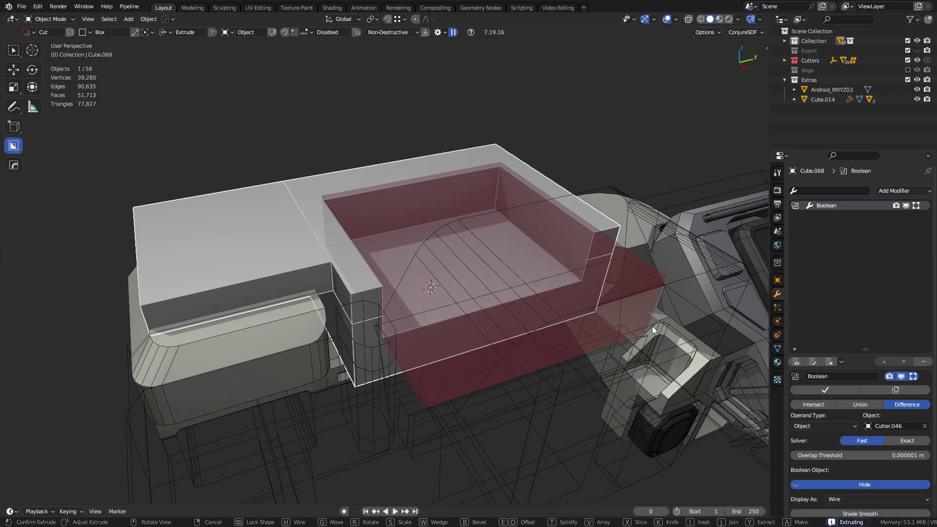
{"action": "key", "text": "w"}
{"action": "key", "text": "w"}
{"action": "key", "text": "w"}
{"action": "key", "text": "w"}
{"action": "key", "text": "w"}
{"action": "key", "text": "w"}
{"action": "key", "text": "w"}
{"action": "key", "text": "w"}
{"action": "key", "text": "w"}
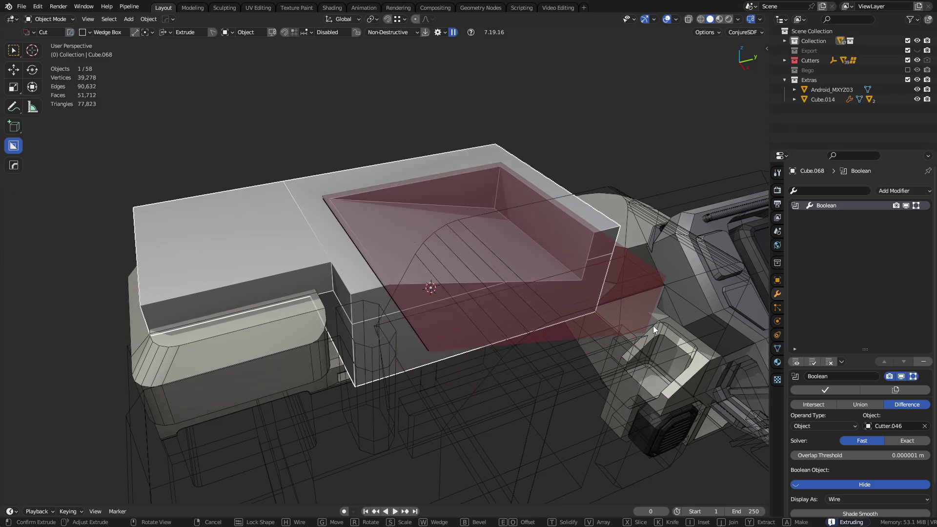
{"action": "key", "text": "e"}
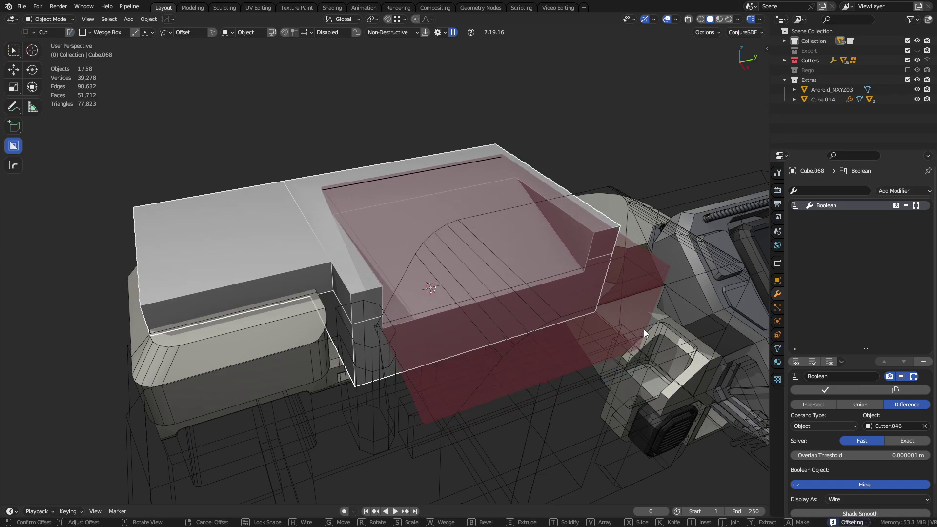
{"action": "key", "text": "e"}
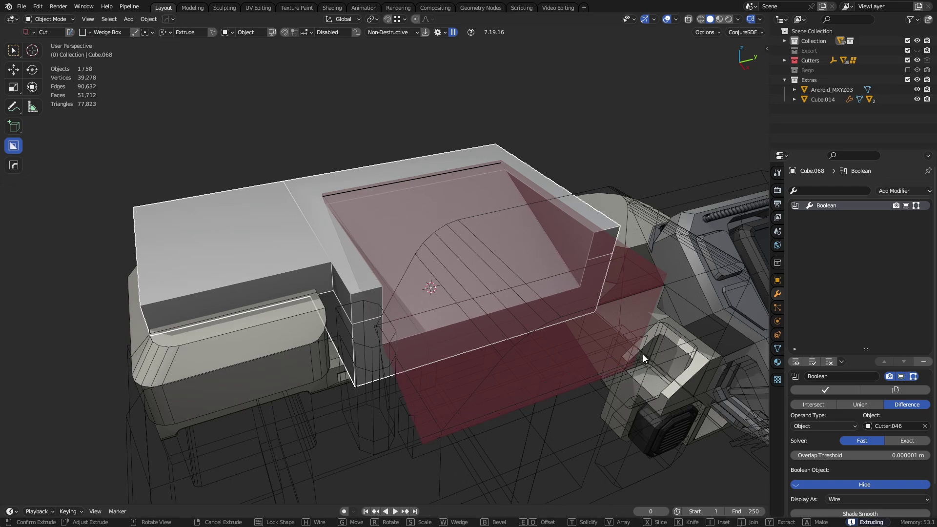
{"action": "left_click", "coordinate": [346, 417]}
- Bevel the block's upper front edge with a width of 0.0529 m and one segment, and return to Object Mode
{"action": "key", "text": "Tab"}
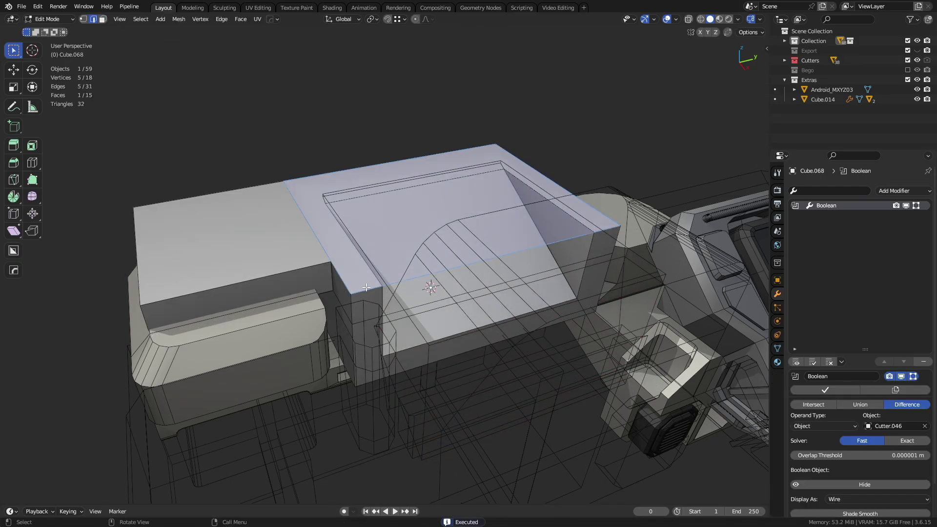
{"action": "left_click", "coordinate": [701, 325]}
{"action": "key", "text": "Tab"}
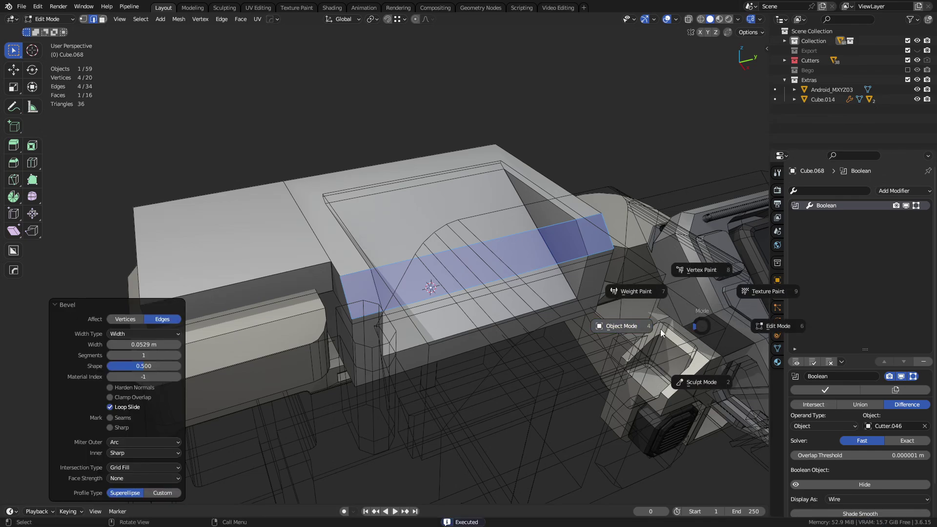
{"action": "key", "text": "1"}
{"action": "middle_click_drag", "start_coordinate": [539, 281], "coordinate": [397, 277]}
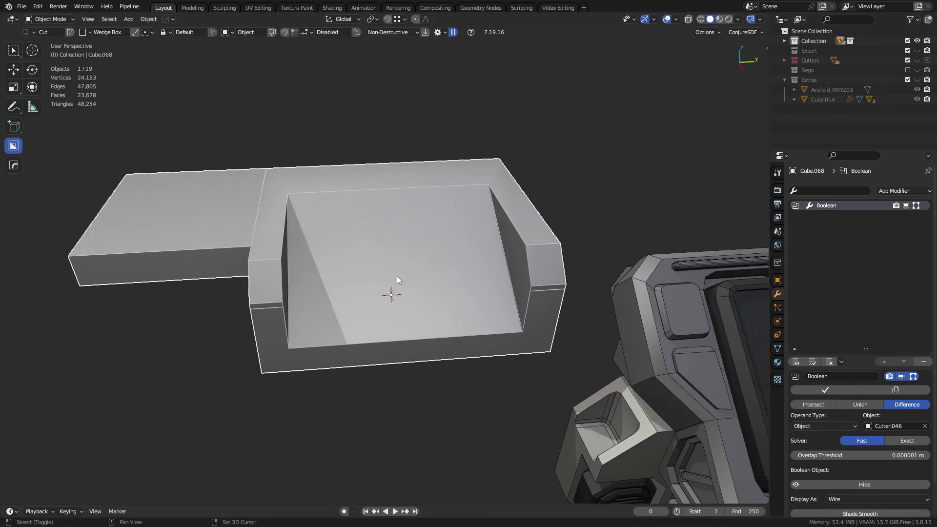
{"action": "key", "text": "KP_Divide"}
{"action": "middle_click_drag", "start_coordinate": [438, 351], "coordinate": [516, 349]}
{"action": "scroll", "coordinate": [391, 285], "scroll_direction": "up", "scroll_amount": 4}
{"action": "middle_click_drag", "start_coordinate": [391, 285], "coordinate": [343, 290]}
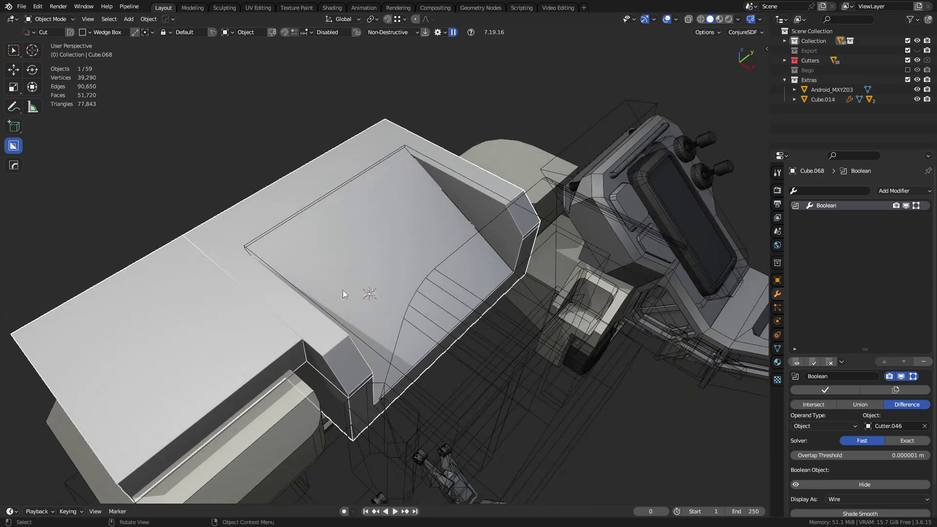
- Select the wedge cutter object and snap the 3D cursor to it
{"action": "key", "text": "ctrl+d"}
{"action": "key", "text": "q"}
{"action": "left_click", "coordinate": [404, 259]}
{"action": "left_click", "coordinate": [404, 259]}
{"action": "key", "text": "shift+s"}
{"action": "left_click", "coordinate": [361, 264]}
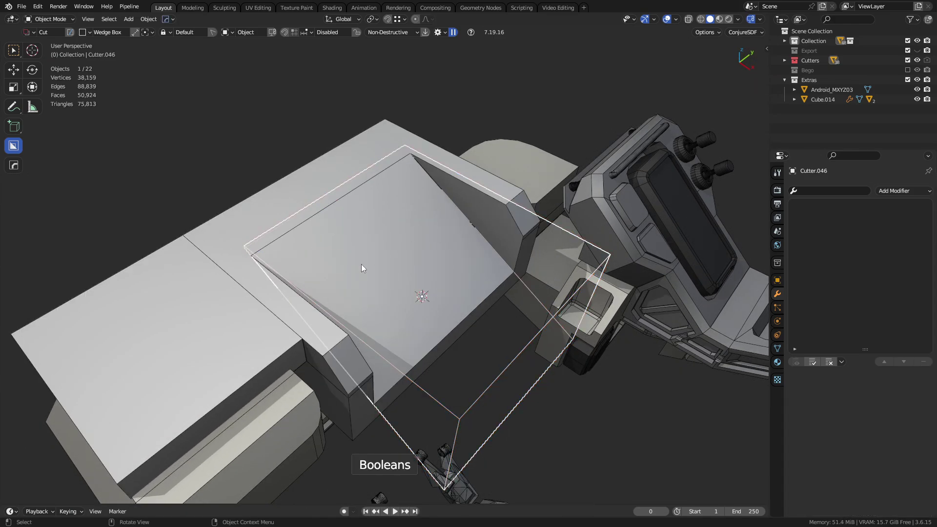
{"action": "key", "text": "ctrl+Tab"}
{"action": "key", "text": "Escape"}
- Add a mesh cube at the 3D cursor in the recess and enter Edit Mode with see-through display
{"action": "key", "text": "shift+a"}
{"action": "mouse_move", "coordinate": [464, 296]}
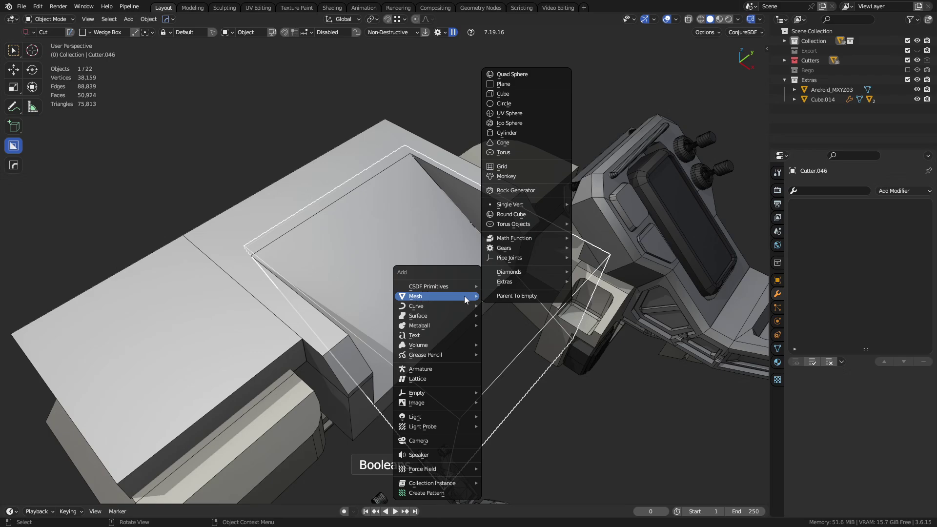
{"action": "left_click", "coordinate": [535, 94]}
{"action": "left_click_drag", "start_coordinate": [164, 413], "coordinate": [451, 257]}
{"action": "left_click", "coordinate": [557, 326]}
{"action": "key", "text": "alt+z"}
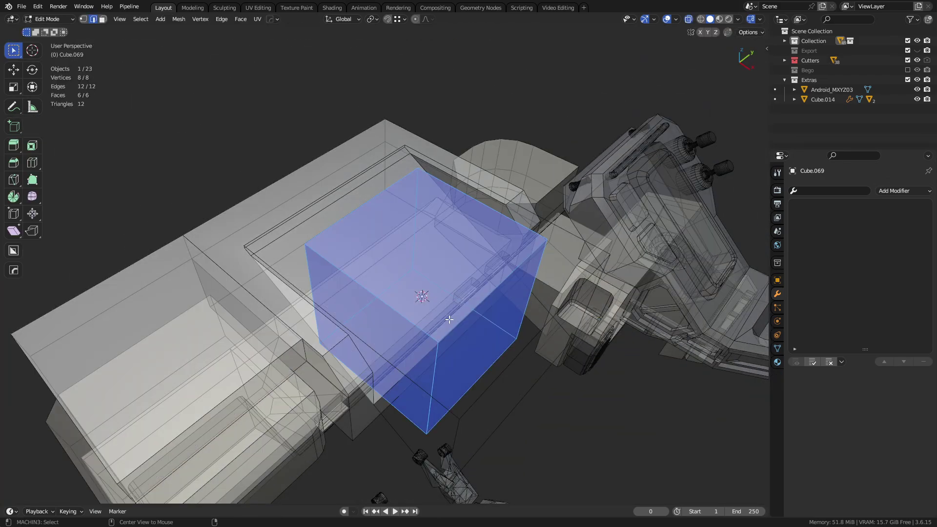
- Move the cube's rear face back along X and its front face inward by about 0.07 m
{"action": "key", "text": "3"}
{"action": "left_click", "coordinate": [346, 250]}
{"action": "key", "text": "x"}
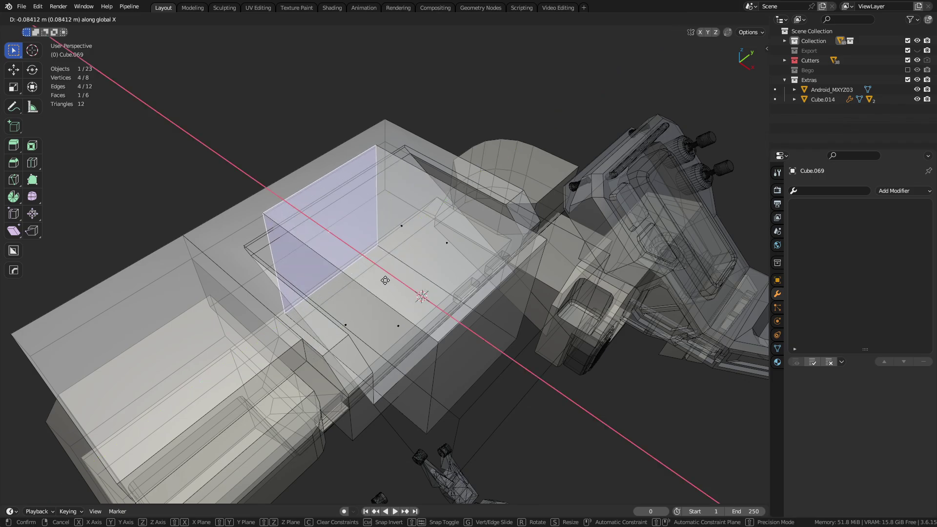
{"action": "left_click", "coordinate": [373, 272]}
{"action": "key", "text": "alt+z"}
{"action": "left_click", "coordinate": [486, 324]}
{"action": "key", "text": "g"}
{"action": "key", "text": "x"}
{"action": "left_click", "coordinate": [415, 291]}
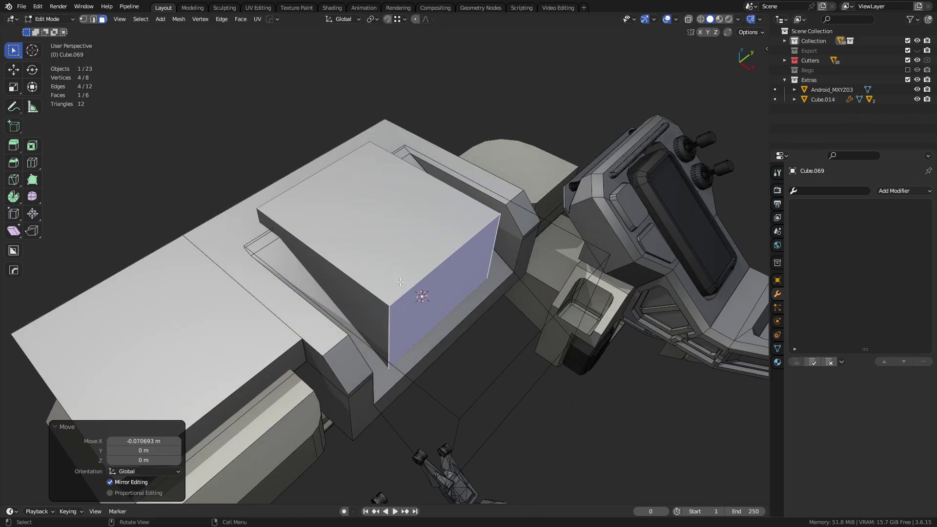
- Raise the cube's top face slightly along Z, by about 0.005 m
{"action": "left_click", "coordinate": [373, 257]}
{"action": "key", "text": "g"}
{"action": "key", "text": "z"}
{"action": "middle_click_drag", "start_coordinate": [547, 353], "coordinate": [518, 315]}
{"action": "left_click", "coordinate": [523, 326]}
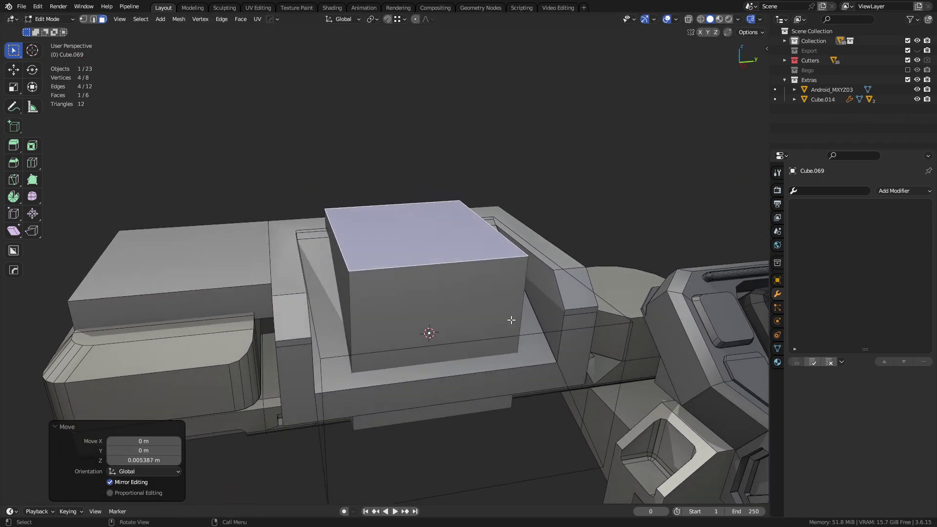
- Bevel the cube's upper front edge with a width of 0.139 m to form a sloped face
{"action": "key", "text": "2"}
{"action": "left_click", "coordinate": [415, 274]}
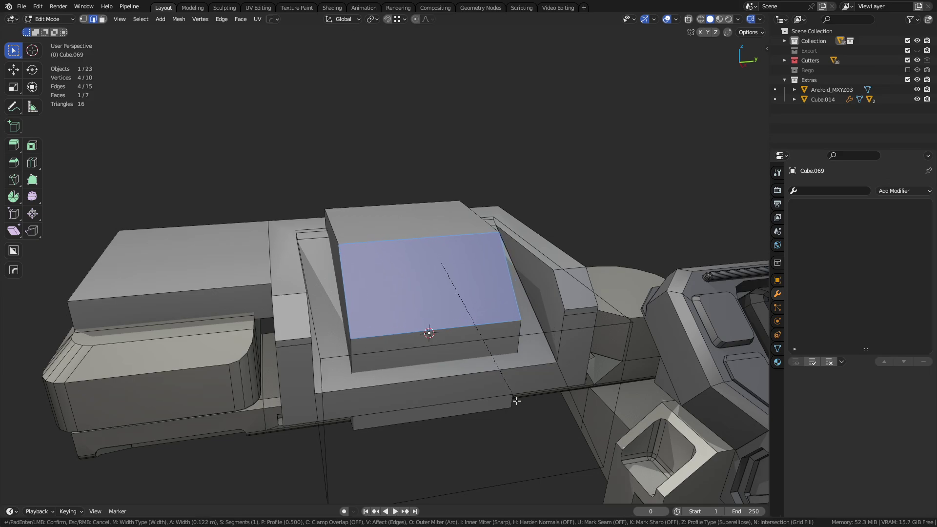
{"action": "left_click", "coordinate": [522, 412]}
{"action": "middle_click_drag", "start_coordinate": [372, 377], "coordinate": [490, 377]}
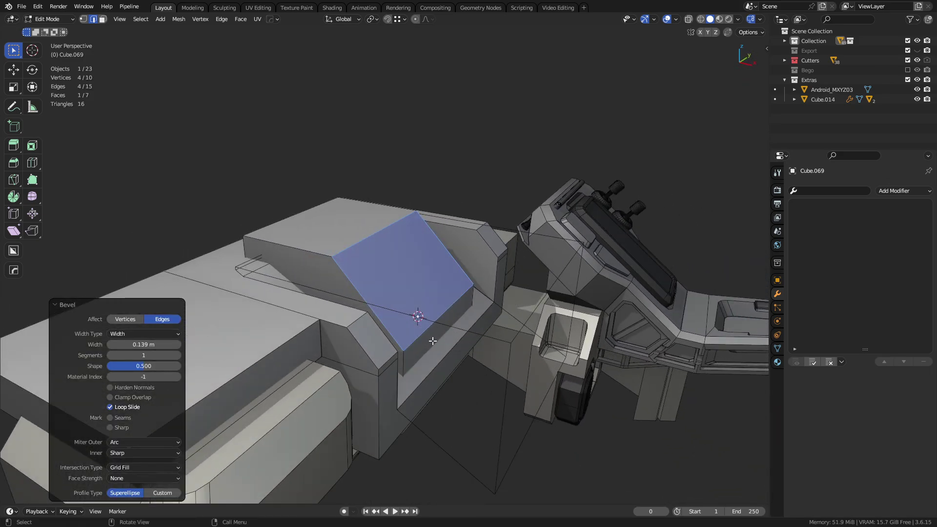
{"action": "middle_click_drag", "start_coordinate": [432, 340], "coordinate": [429, 391]}
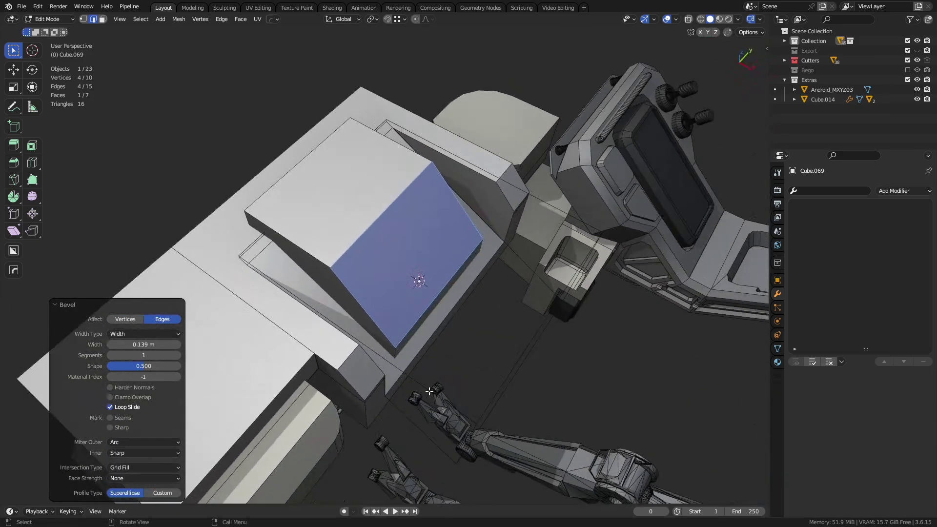
- Scale the beveled cube by about 1.34 along Y and shift it along Y within the recess
{"action": "key", "text": "a"}
{"action": "key", "text": "s"}
{"action": "key", "text": "x"}
{"action": "key", "text": "y"}
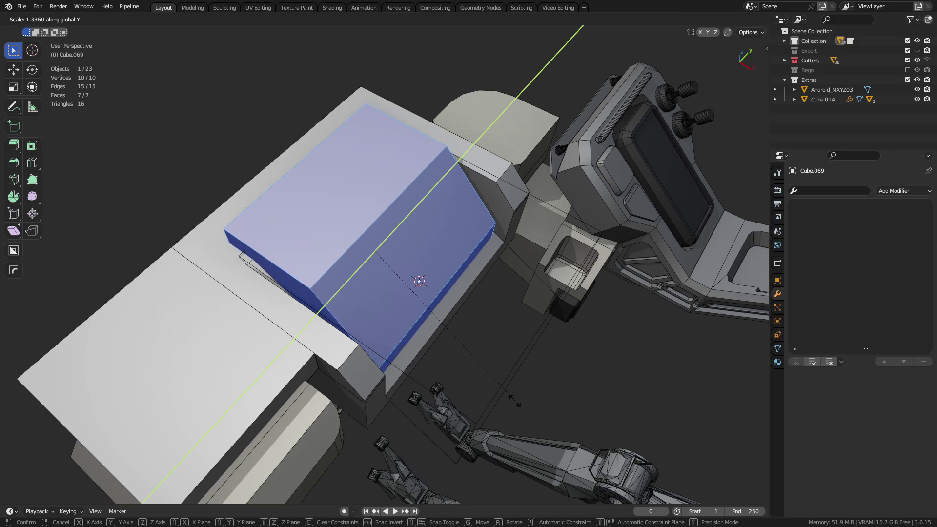
{"action": "left_click", "coordinate": [515, 400]}
{"action": "middle_click_drag", "start_coordinate": [515, 400], "coordinate": [460, 359]}
{"action": "key", "text": "Tab"}
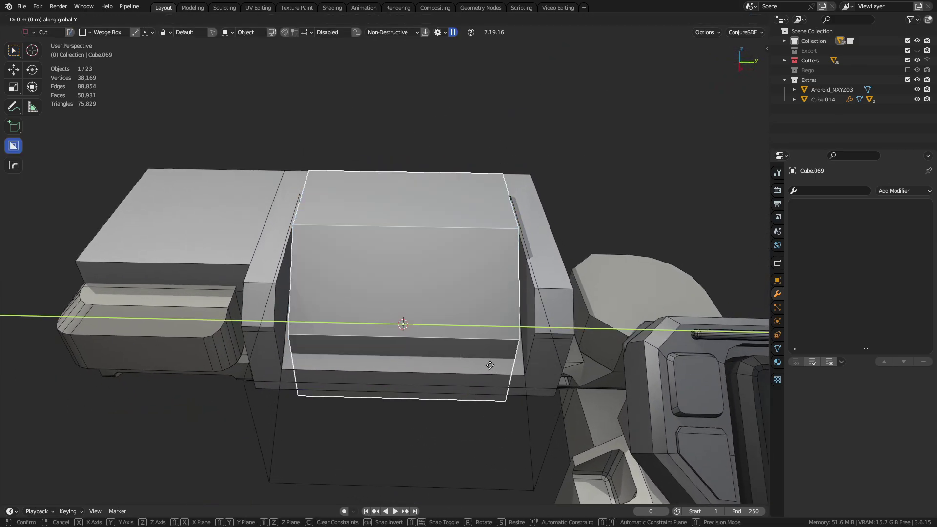
{"action": "left_click", "coordinate": [547, 366]}
- Delete the beveled cube from the recess
{"action": "key", "text": "Tab"}
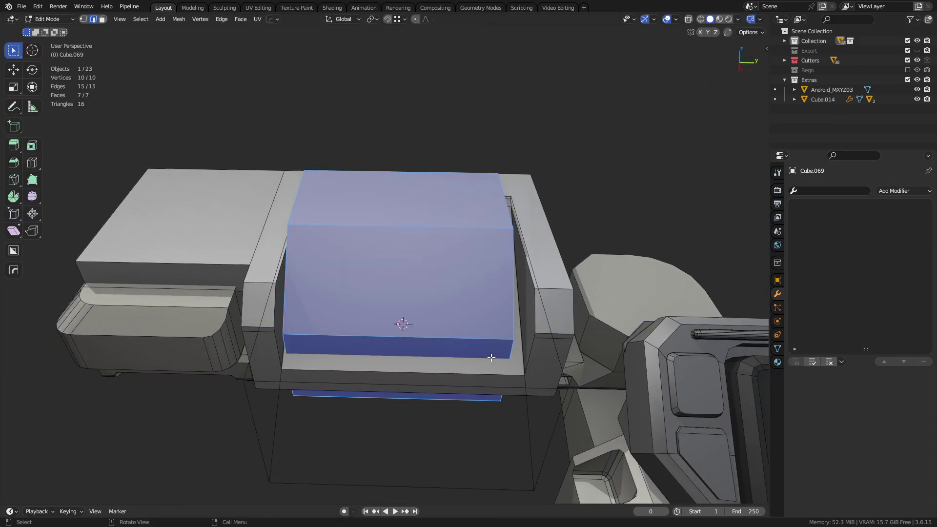
{"action": "key", "text": "3"}
{"action": "left_click", "coordinate": [400, 237]}
{"action": "left_click", "coordinate": [388, 215]}
{"action": "middle_click_drag", "start_coordinate": [313, 330], "coordinate": [352, 323]}
{"action": "key", "text": "Tab"}
{"action": "key", "text": "Delete"}
- Cut a narrower straight-sided box recess inside the main block's wedge recess, without a wedge slope, and deselect everything
{"action": "left_click", "coordinate": [408, 313]}
{"action": "key", "text": "ctrl+d"}
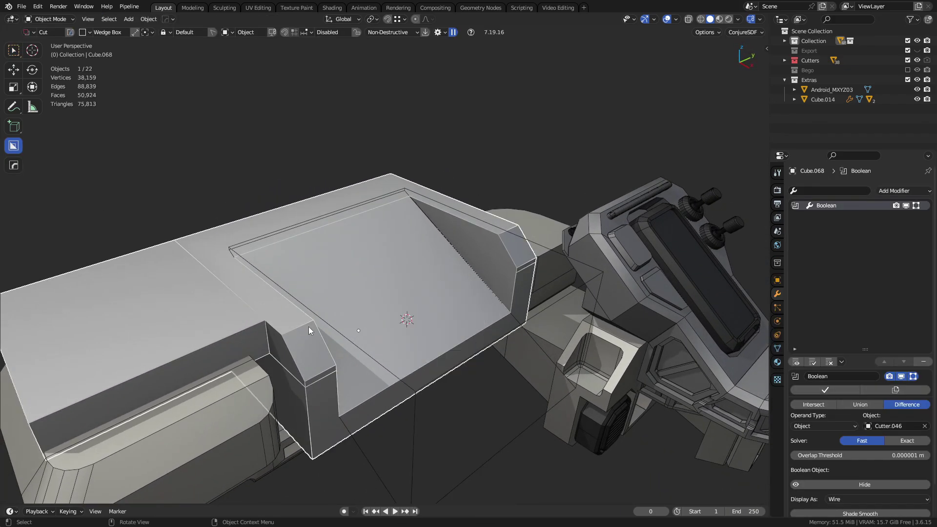
{"action": "mouse_move", "coordinate": [236, 238]}
{"action": "left_mouse_down"}
{"action": "mouse_move", "coordinate": [474, 268]}
{"action": "mouse_move", "coordinate": [518, 264]}
{"action": "left_mouse_up"}
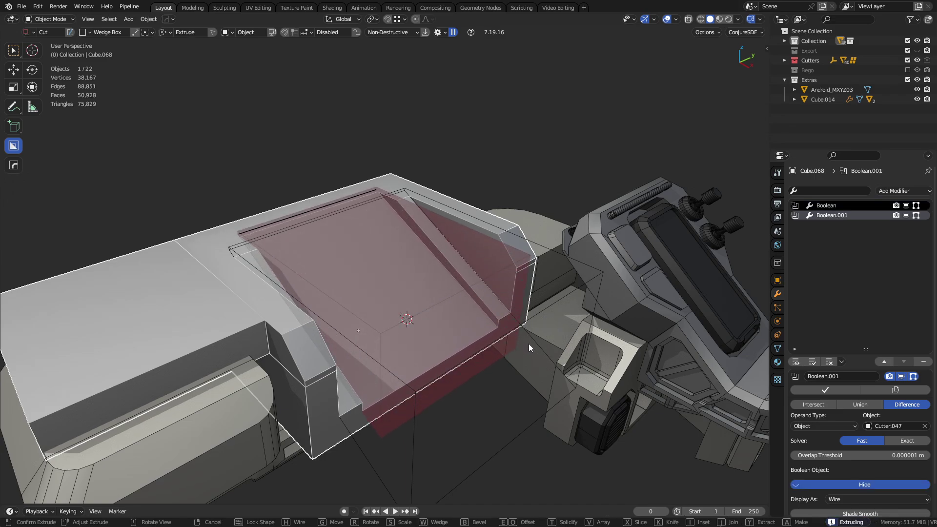
{"action": "key", "text": "w"}
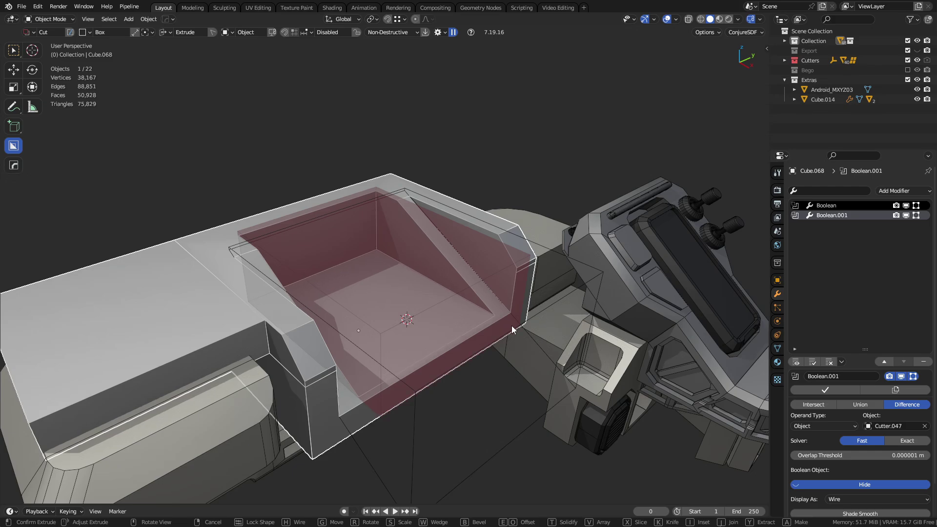
{"action": "left_click", "coordinate": [511, 326]}
{"action": "middle_click_drag", "start_coordinate": [569, 360], "coordinate": [455, 373]}
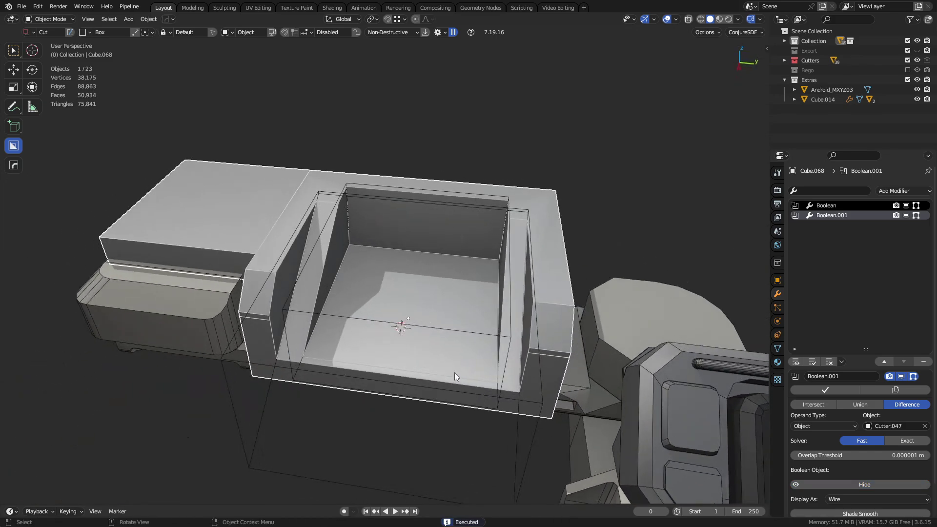
{"action": "left_click", "coordinate": [612, 187]}
{"action": "middle_click_drag", "start_coordinate": [612, 187], "coordinate": [458, 281]}
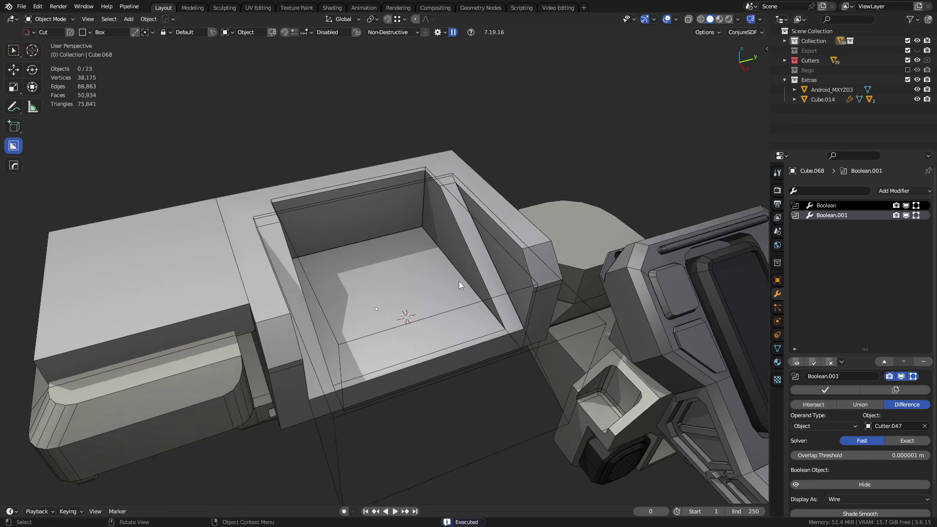
- Add a 0.215 m mesh cube at the 3D cursor in the recess and enter Edit Mode
{"action": "key", "text": "shift+a"}
{"action": "mouse_move", "coordinate": [459, 281]}
{"action": "left_click", "coordinate": [506, 301]}
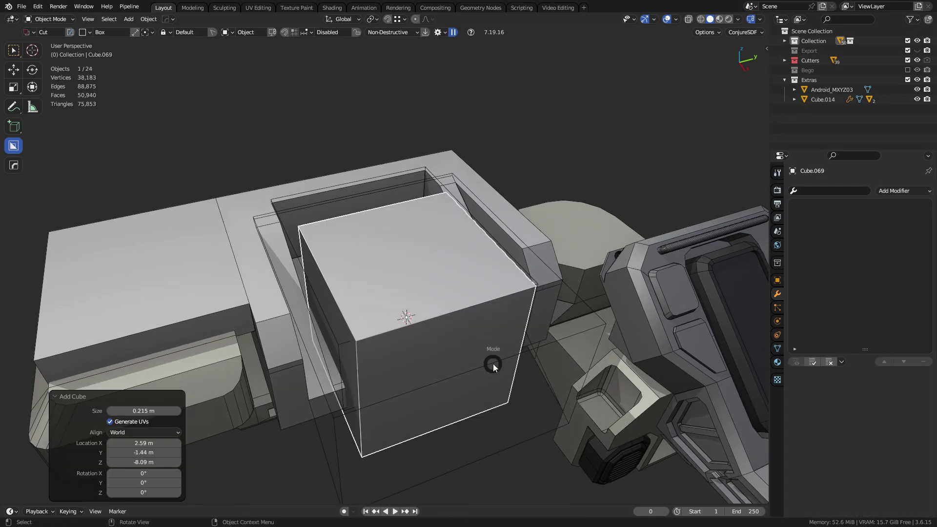
{"action": "left_click", "coordinate": [437, 396]}
- Move the new cube's front face inward along X by about 0.07 m
{"action": "key", "text": "3"}
{"action": "left_click", "coordinate": [484, 378]}
{"action": "key", "text": "g"}
{"action": "key", "text": "y"}
{"action": "key", "text": "x"}
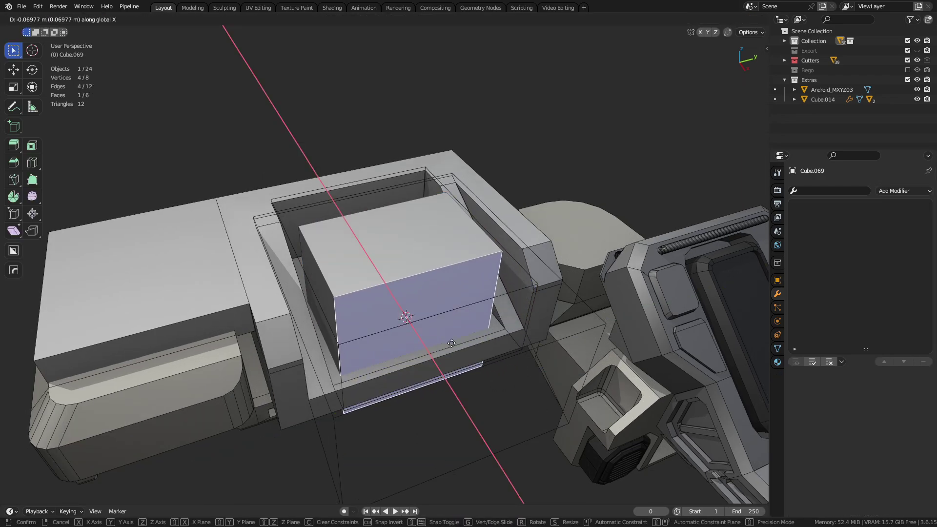
{"action": "left_click", "coordinate": [452, 343]}
- Move the inner cube's rear face back along X by about 0.08 m toward the recess's back wall
{"action": "key", "text": "alt+z"}
{"action": "left_click", "coordinate": [380, 266]}
{"action": "key", "text": "alt+z"}
{"action": "key", "text": "g"}
{"action": "key", "text": "x"}
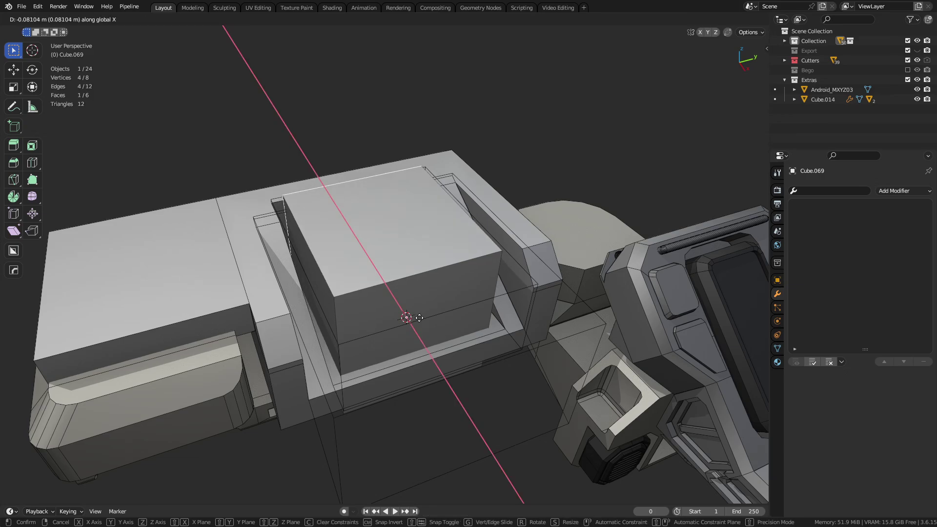
{"action": "left_click", "coordinate": [420, 318]}
- Chamfer the inner block's two top side edges with a single-segment bevel, return to Object Mode and deselect everything
{"action": "key", "text": "ctrl+Tab"}
{"action": "left_click", "coordinate": [339, 318]}
{"action": "middle_click_drag", "start_coordinate": [338, 317], "coordinate": [360, 316]}
{"action": "key", "text": "ctrl+Tab"}
{"action": "left_click", "coordinate": [396, 315]}
{"action": "key", "text": "2"}
{"action": "left_click", "coordinate": [355, 259]}
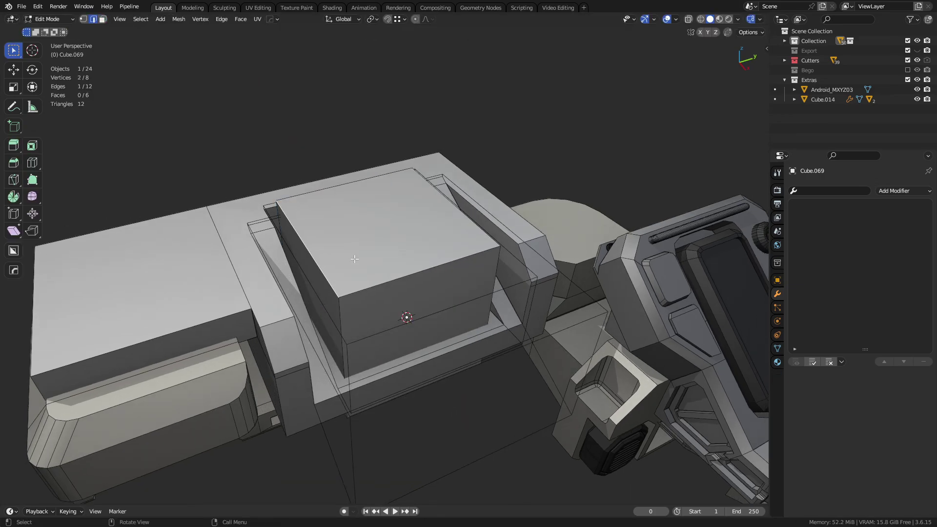
{"action": "middle_click_drag", "start_coordinate": [445, 215], "coordinate": [580, 286]}
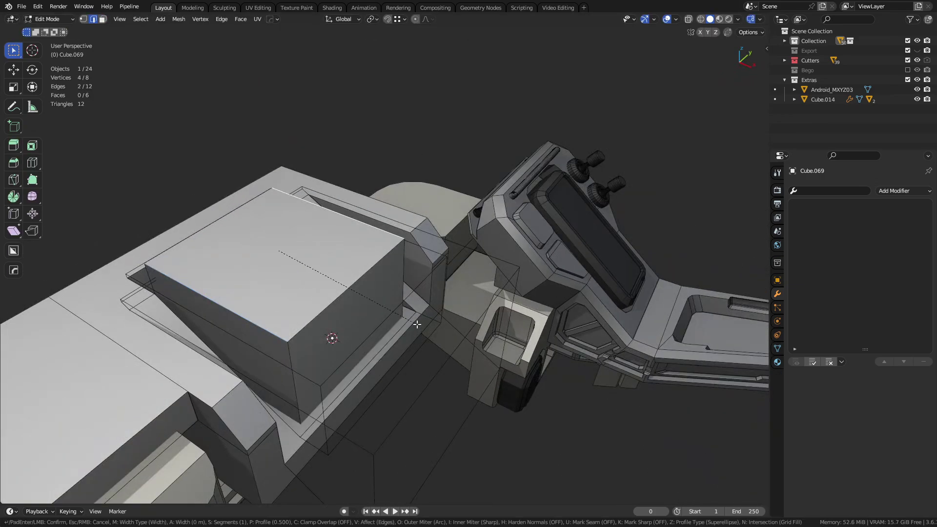
{"action": "left_click", "coordinate": [465, 341]}
{"action": "key", "text": "ctrl+Tab"}
{"action": "left_click", "coordinate": [435, 344]}
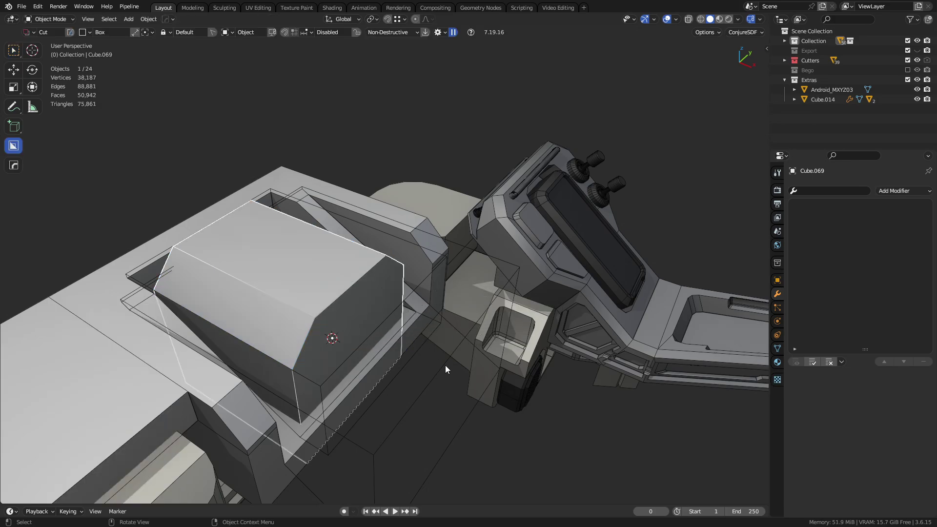
{"action": "middle_click_drag", "start_coordinate": [593, 204], "coordinate": [608, 337], "text": "alt"}
{"action": "key", "text": "a"}
{"action": "key", "text": "a"}
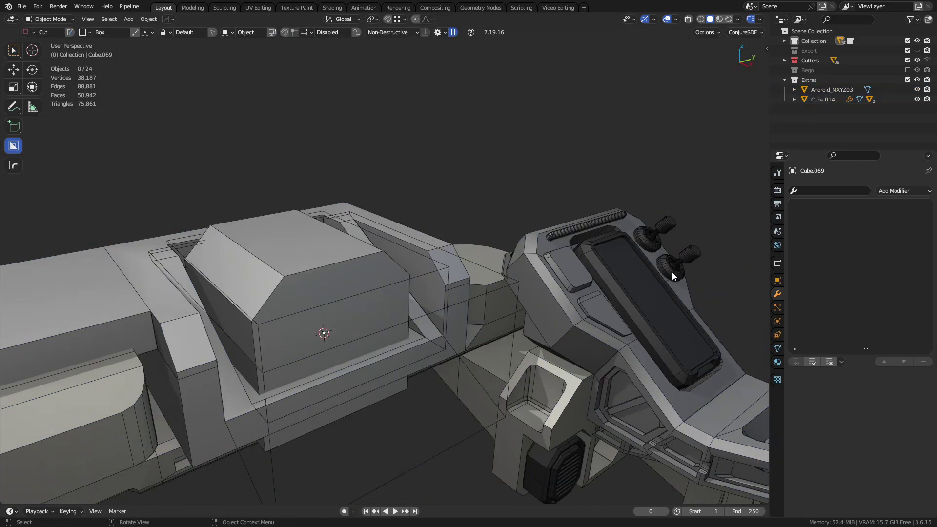
- Examine the joystick knobs and the finished controller body beside the demonstration blocks
{"action": "middle_click", "coordinate": [672, 271], "text": "alt"}
{"action": "middle_click_drag", "start_coordinate": [672, 272], "coordinate": [477, 312]}
{"action": "scroll", "coordinate": [411, 288], "scroll_direction": "up", "scroll_amount": 2}
{"action": "left_click", "coordinate": [397, 276]}
{"action": "scroll", "coordinate": [394, 283], "scroll_direction": "down", "scroll_amount": 2}
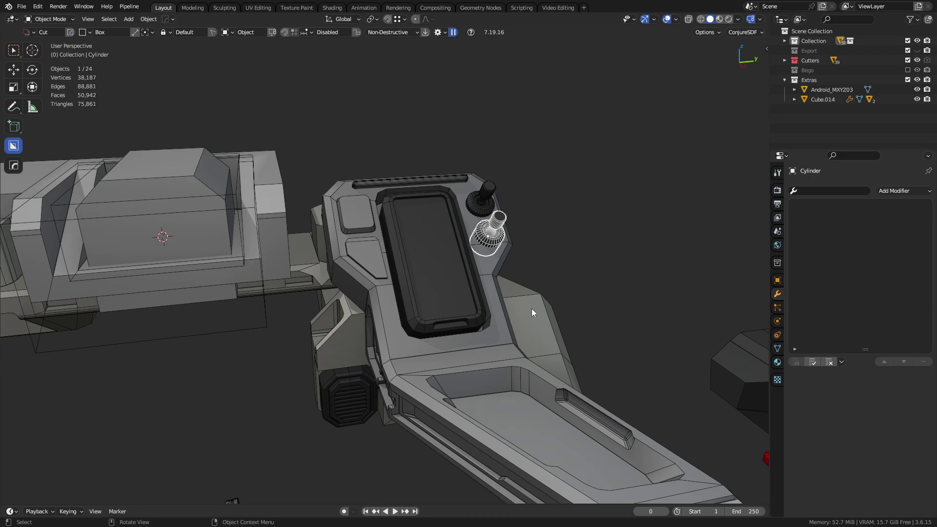
{"action": "middle_click_drag", "start_coordinate": [330, 276], "coordinate": [373, 282], "text": "shift"}
{"action": "left_click", "coordinate": [396, 254]}
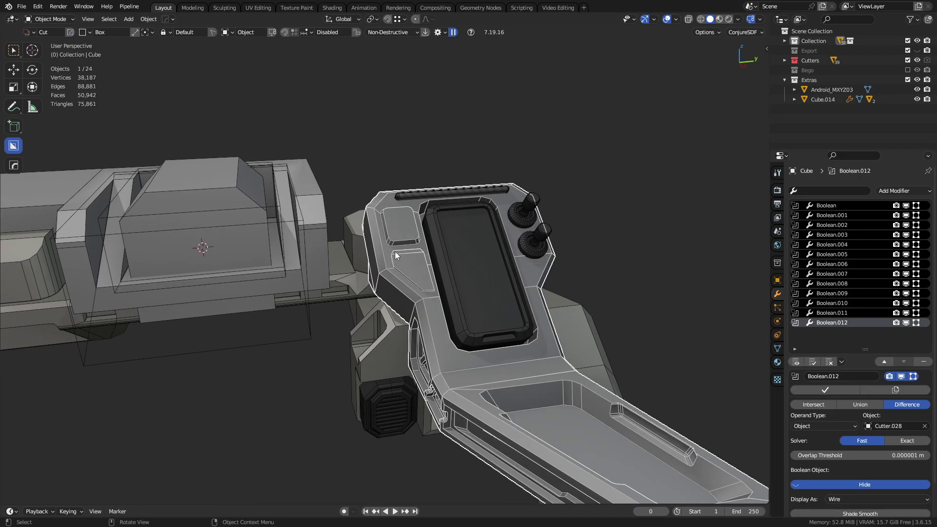
{"action": "middle_click_drag", "start_coordinate": [418, 302], "coordinate": [482, 305], "text": "shift"}
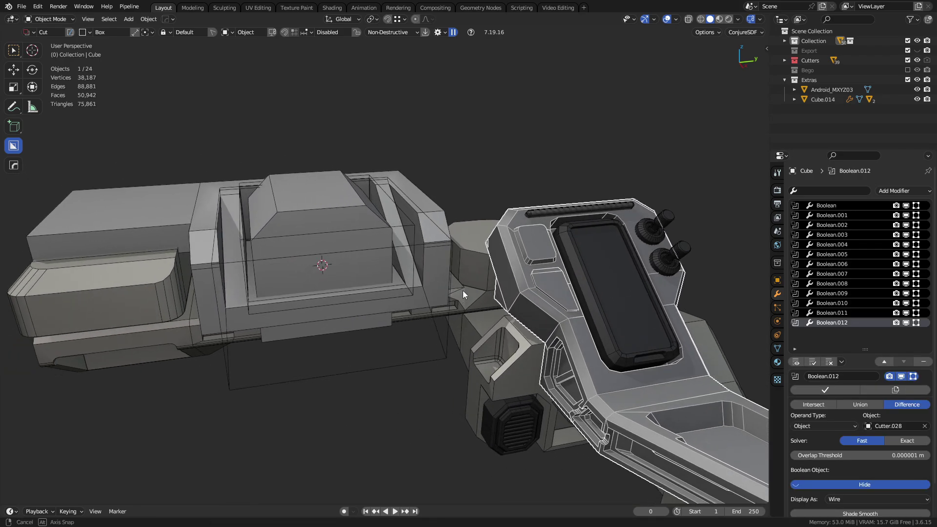
{"action": "middle_click_drag", "start_coordinate": [339, 277], "coordinate": [354, 279], "text": "shift"}
- Cut a slope across the inner block's front upper corner with a triangular Ngon cutter drawn in the front orthographic view
{"action": "left_click", "coordinate": [318, 219]}
{"action": "left_click", "coordinate": [318, 223]}
{"action": "key", "text": "Tab"}
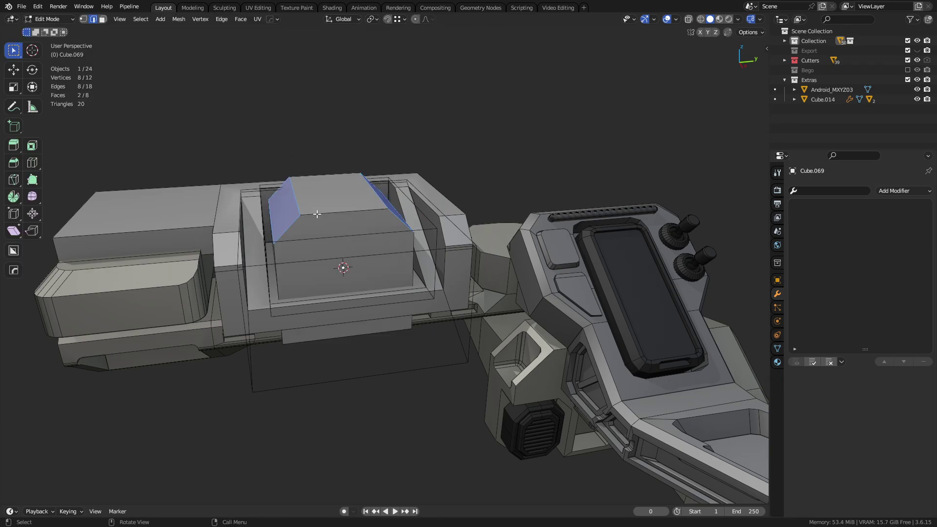
{"action": "middle_click_drag", "start_coordinate": [319, 223], "coordinate": [460, 300]}
{"action": "left_click", "coordinate": [452, 308]}
{"action": "middle_click_drag", "start_coordinate": [386, 326], "coordinate": [434, 288]}
{"action": "key", "text": "ctrl+d"}
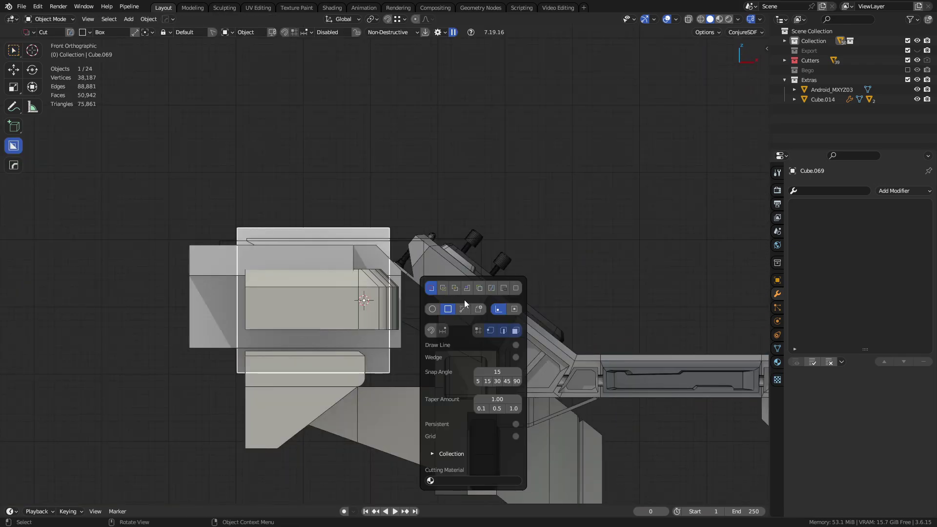
{"action": "left_click", "coordinate": [465, 309]}
{"action": "left_click", "coordinate": [318, 204]}
{"action": "left_click", "coordinate": [406, 312]}
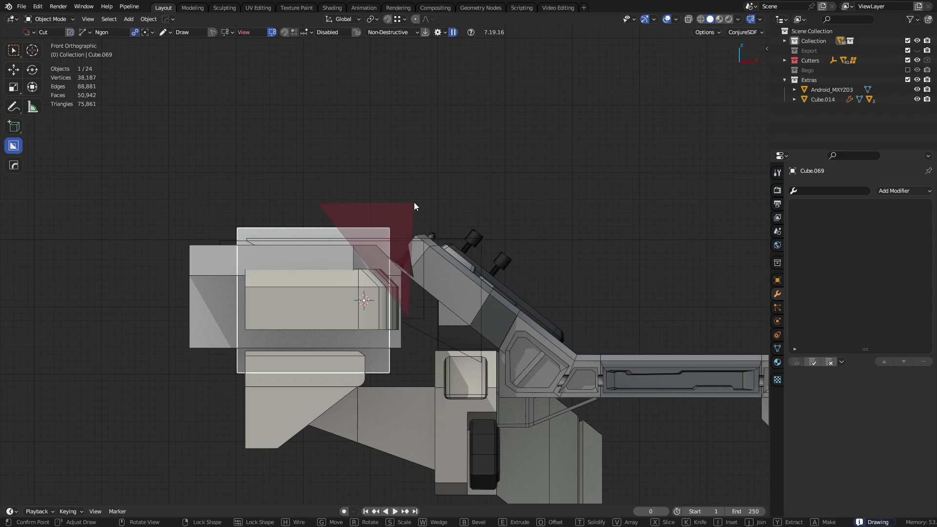
{"action": "left_click", "coordinate": [415, 201]}
{"action": "key", "text": "space"}
- Review the sloped block with the cutters hidden, restore the hidden objects and deselect everything
{"action": "middle_click_drag", "start_coordinate": [500, 251], "coordinate": [544, 285]}
{"action": "key", "text": "1"}
{"action": "scroll", "coordinate": [312, 286], "scroll_direction": "up", "scroll_amount": 2}
{"action": "scroll", "coordinate": [370, 317], "scroll_direction": "down", "scroll_amount": 3}
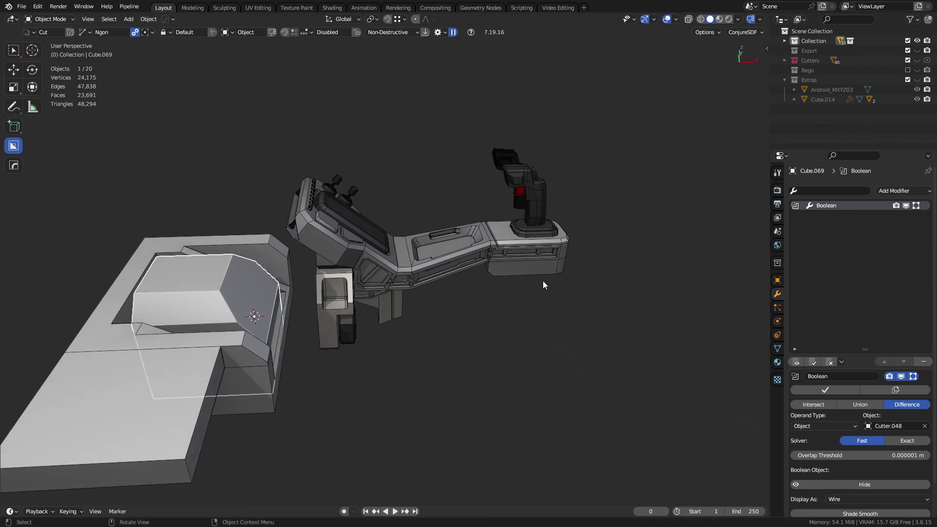
{"action": "key", "text": "alt+h"}
{"action": "middle_click_drag", "start_coordinate": [491, 252], "coordinate": [432, 311]}
{"action": "key", "text": "a"}
{"action": "key", "text": "alt+a"}
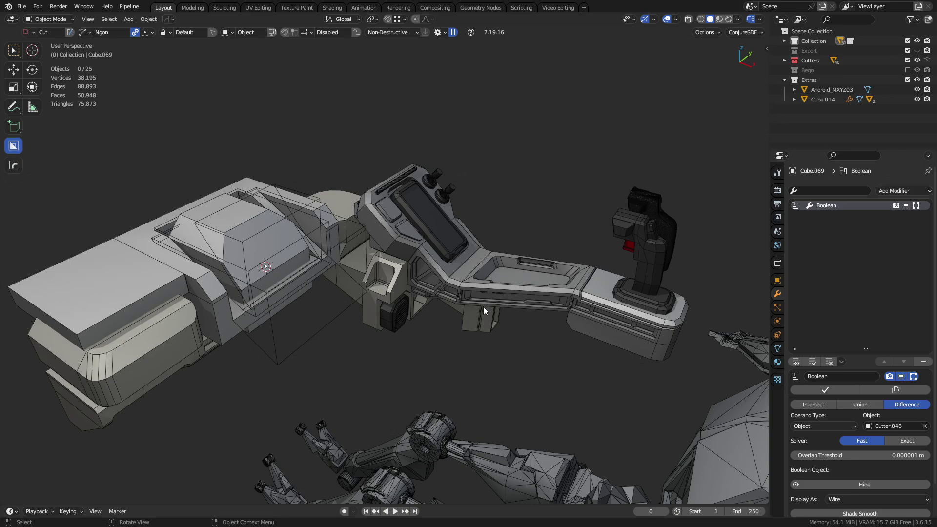
- Select the controller body and examine its armrest recess and the lower end of the screen recess up close
{"action": "middle_click_drag", "start_coordinate": [477, 271], "coordinate": [399, 267]}
{"action": "scroll", "coordinate": [431, 294], "scroll_direction": "up", "scroll_amount": 4}
{"action": "left_click", "coordinate": [393, 302]}
{"action": "scroll", "coordinate": [465, 285], "scroll_direction": "up", "scroll_amount": 4}
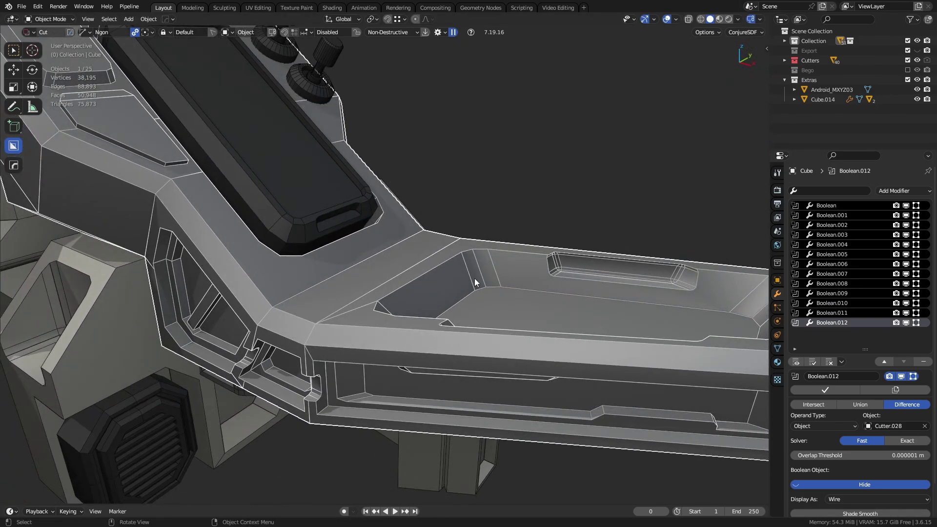
{"action": "middle_click_drag", "start_coordinate": [491, 274], "coordinate": [401, 305]}
{"action": "middle_click_drag", "start_coordinate": [370, 199], "coordinate": [397, 276]}
{"action": "scroll", "coordinate": [397, 276], "scroll_direction": "up", "scroll_amount": 6}
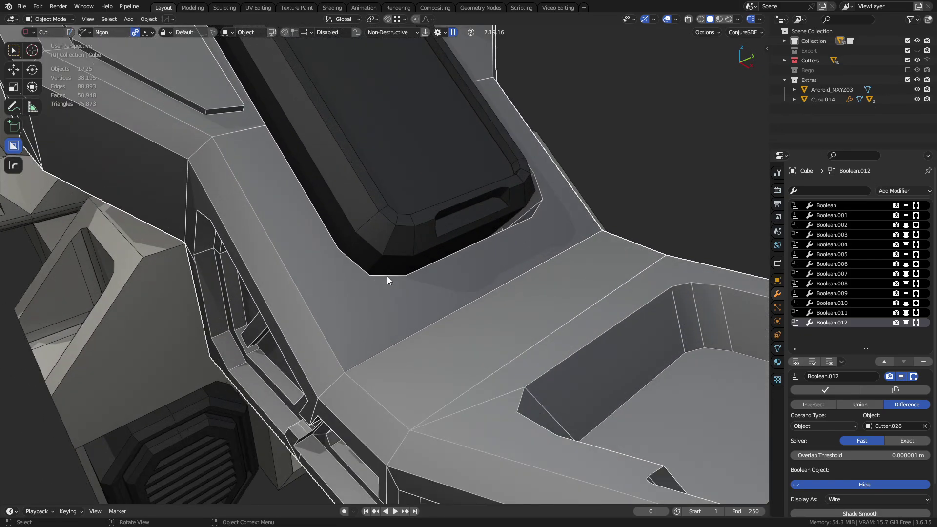
{"action": "scroll", "coordinate": [423, 295], "scroll_direction": "down", "scroll_amount": 3}
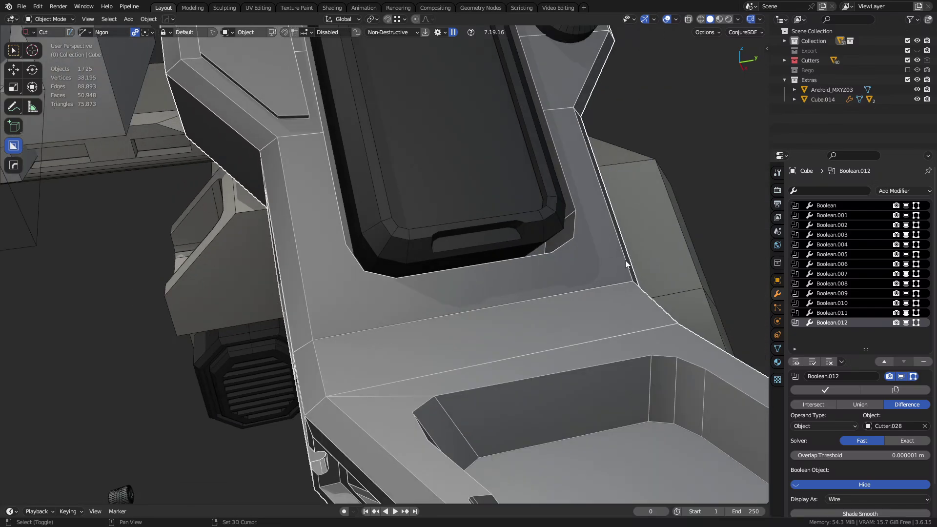
- Scroll through the controller body's Booleans to the cutter that forms the screen recess and enter Edit Mode on it
{"action": "middle_click_drag", "start_coordinate": [628, 266], "coordinate": [567, 306]}
{"action": "key", "text": "q"}
{"action": "left_click", "coordinate": [421, 314]}
{"action": "scroll", "coordinate": [420, 314], "scroll_direction": "up", "scroll_amount": 3}
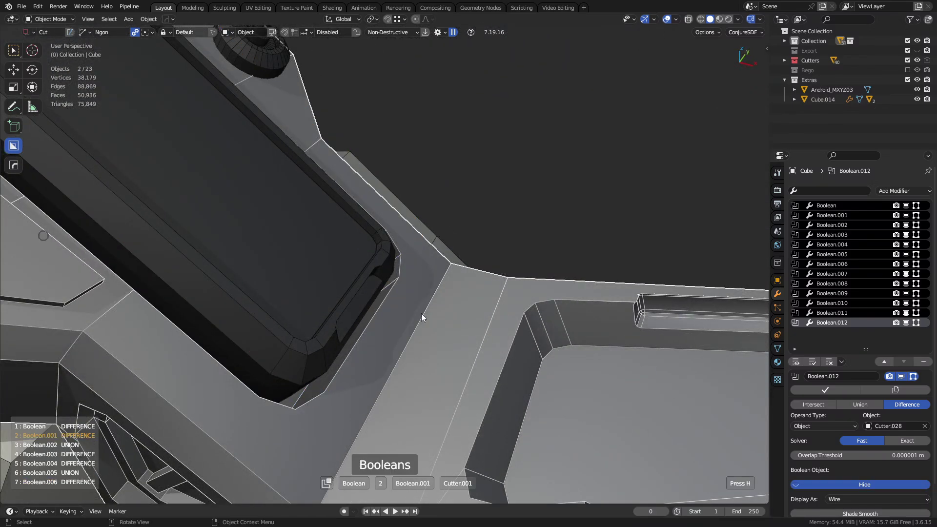
{"action": "scroll", "coordinate": [421, 313], "scroll_direction": "down", "scroll_amount": 2}
{"action": "left_click", "coordinate": [421, 313]}
{"action": "key", "text": "ctrl+Tab"}
{"action": "left_click", "coordinate": [444, 312]}
- Refuse the two chamfer faces at the recess cutter's lower right corner into a rounded corner with 9 segments
{"action": "key", "text": "alt+z"}
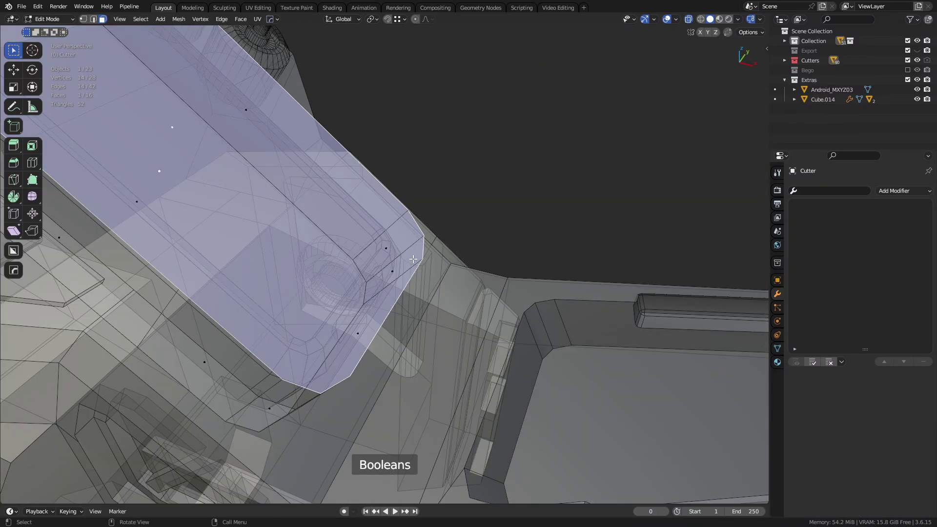
{"action": "left_click", "coordinate": [410, 259]}
{"action": "left_click", "coordinate": [406, 235], "text": "shift"}
{"action": "key", "text": "alt+z"}
{"action": "key", "text": "y"}
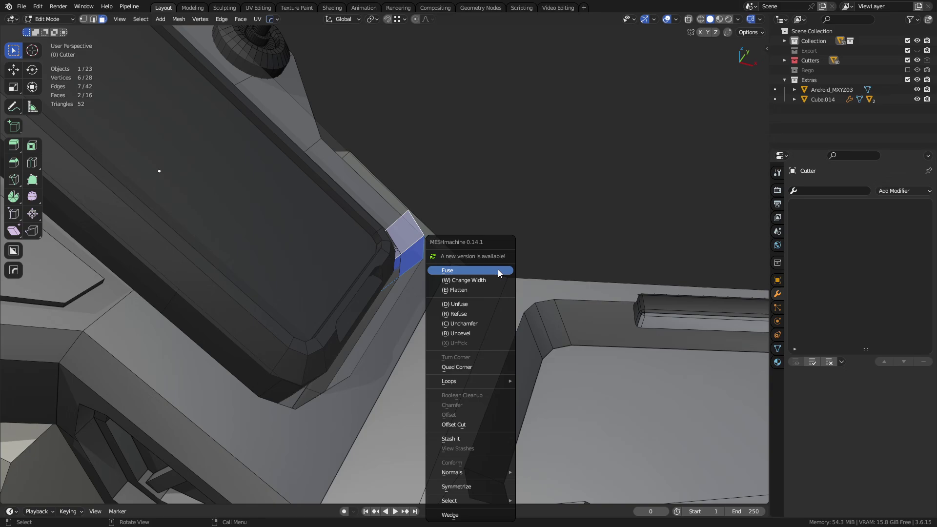
{"action": "left_click", "coordinate": [476, 313]}
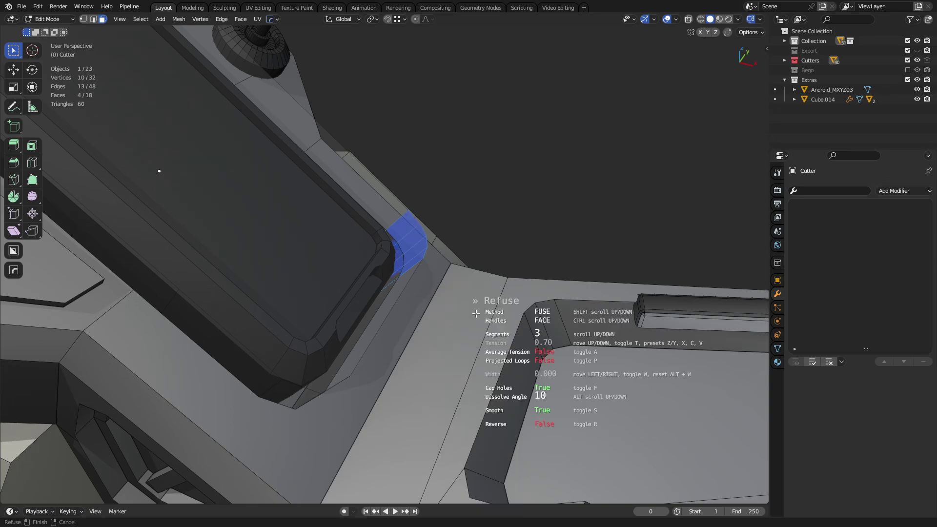
{"action": "scroll", "coordinate": [476, 314], "scroll_direction": "up", "scroll_amount": 3}
{"action": "left_click", "coordinate": [476, 313]}
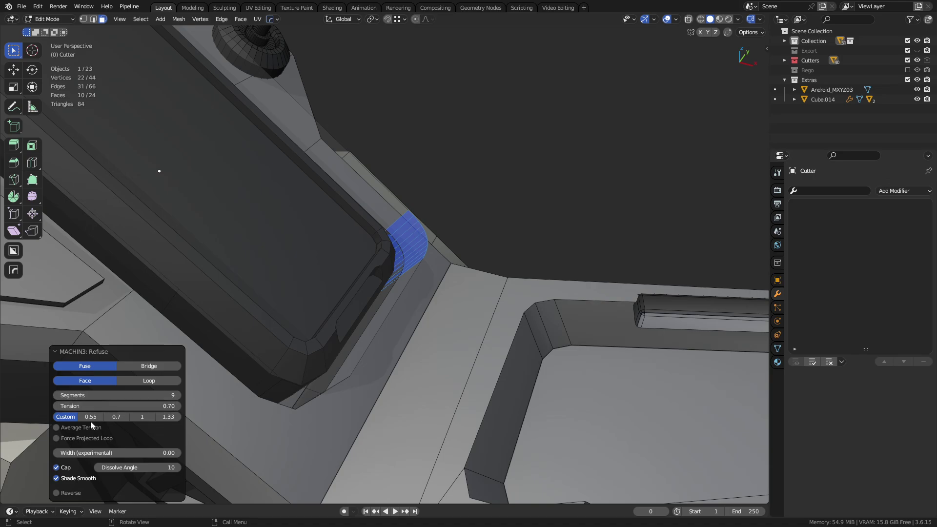
- Refuse the two chamfer faces at the recess cutter's upper right corner with 6 segments and 0.55 tension
{"action": "middle_click_drag", "start_coordinate": [445, 306], "coordinate": [427, 218]}
{"action": "key", "text": "a"}
{"action": "left_click", "coordinate": [363, 120]}
{"action": "key", "text": "alt+z"}
{"action": "left_click", "coordinate": [359, 118]}
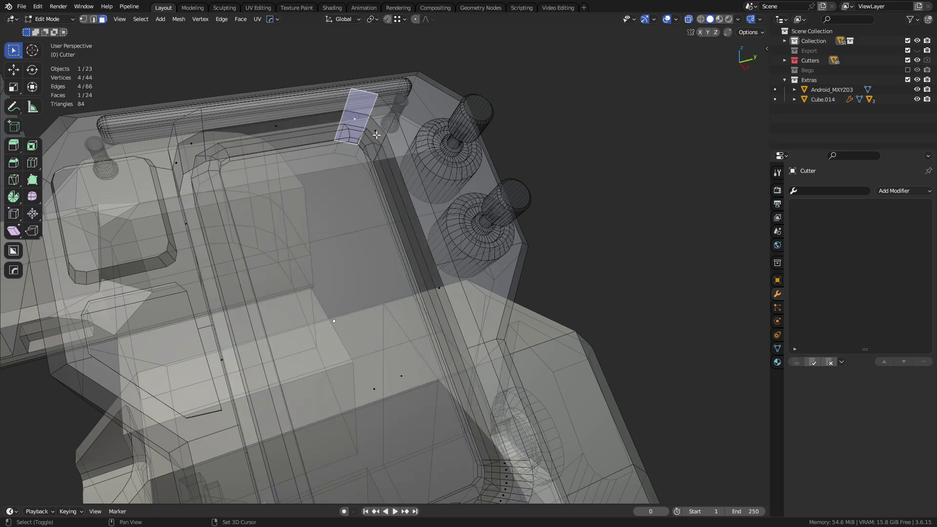
{"action": "left_click", "coordinate": [377, 129], "text": "shift"}
{"action": "key", "text": "y"}
{"action": "left_click", "coordinate": [493, 220]}
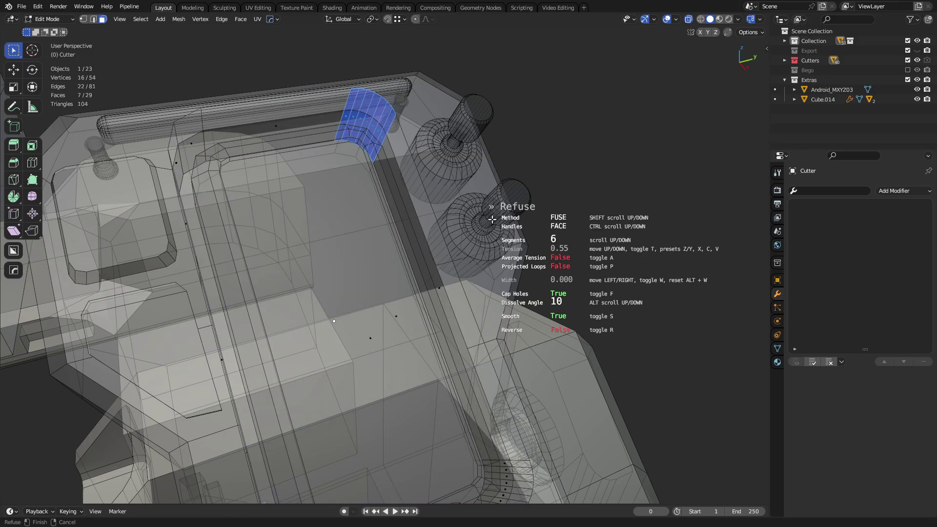
{"action": "left_click", "coordinate": [492, 220]}
- Symmetrize the recess cutter so its rounded corners mirror to the other side, return to Object Mode, hide the cutters and deselect everything
{"action": "middle_click_drag", "start_coordinate": [374, 271], "coordinate": [464, 312]}
{"action": "key", "text": "alt+z"}
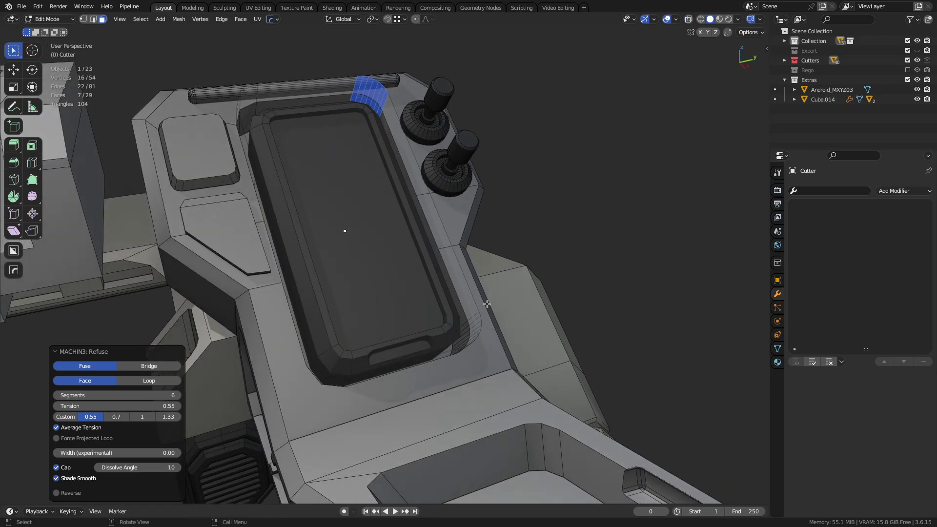
{"action": "key", "text": "a"}
{"action": "key", "text": "alt+x"}
{"action": "key", "text": "ctrl+Tab"}
{"action": "left_click", "coordinate": [314, 350]}
{"action": "key", "text": "1"}
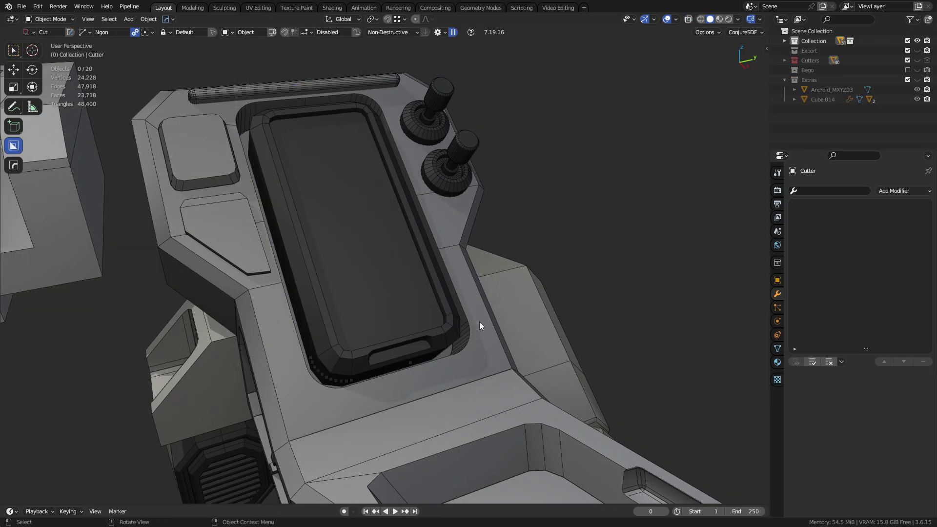
{"action": "key", "text": "a"}
{"action": "key", "text": "alt+a"}
- Select the dark screen frame inside the recess and enter Edit Mode on it
{"action": "scroll", "coordinate": [373, 315], "scroll_direction": "down", "scroll_amount": 1}
{"action": "left_click", "coordinate": [373, 314]}
{"action": "scroll", "coordinate": [409, 321], "scroll_direction": "up", "scroll_amount": 4}
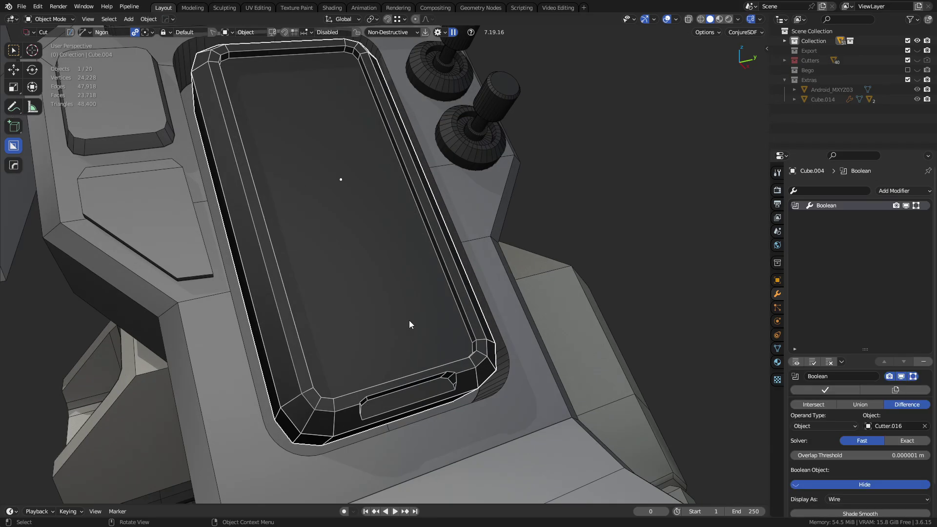
{"action": "middle_click_drag", "start_coordinate": [410, 368], "coordinate": [426, 309], "text": "shift"}
{"action": "scroll", "coordinate": [426, 308], "scroll_direction": "down", "scroll_amount": 1}
{"action": "key", "text": "ctrl+Tab"}
{"action": "left_click", "coordinate": [372, 362]}
- Refuse the chamfer faces at the screen frame's lower left corner with 6 segments, 0.55 tension and average tension
{"action": "left_click", "coordinate": [332, 372], "text": "alt"}
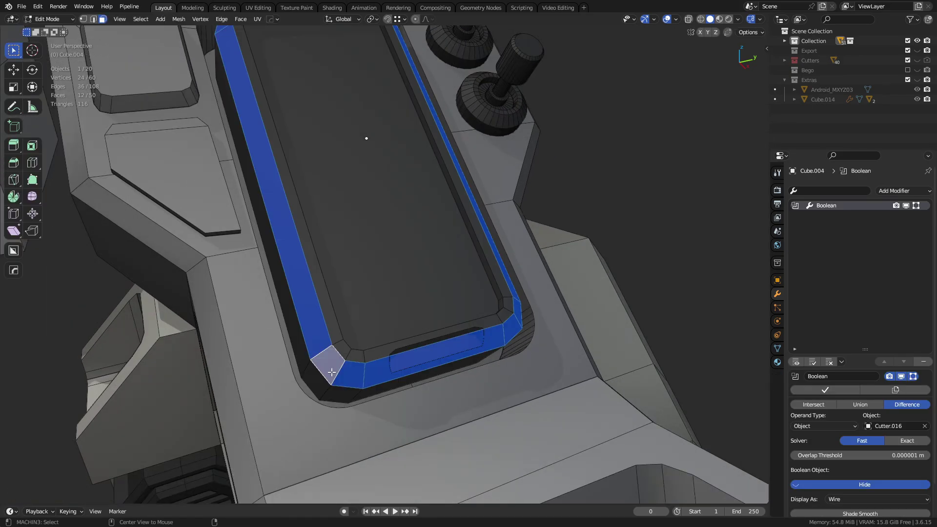
{"action": "left_click", "coordinate": [339, 387], "text": "alt"}
{"action": "left_click", "coordinate": [348, 374]}
{"action": "left_click", "coordinate": [327, 364], "text": "shift"}
{"action": "key", "text": "y"}
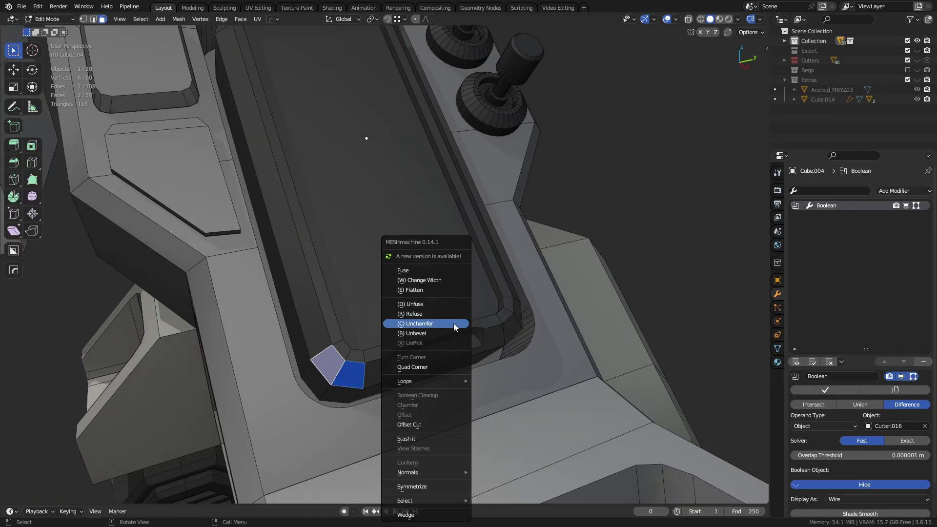
{"action": "left_click", "coordinate": [446, 314]}
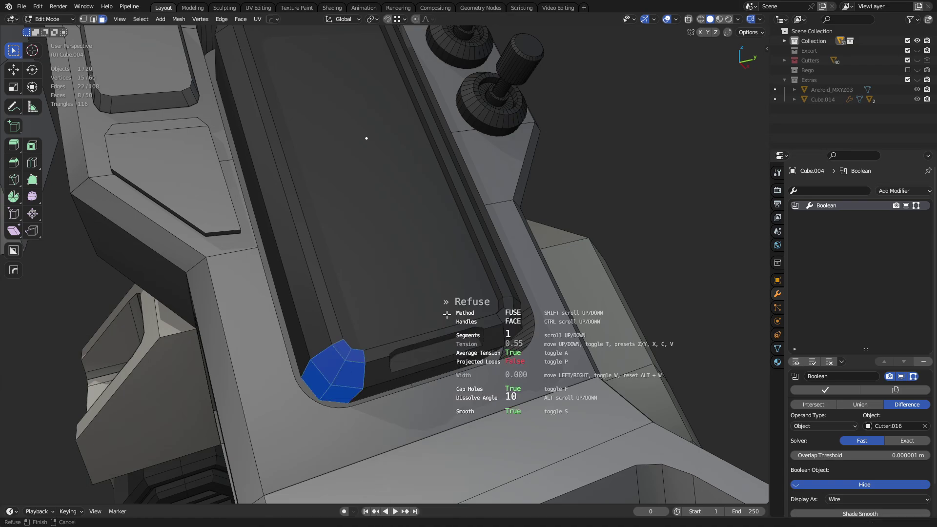
{"action": "left_click", "coordinate": [447, 314]}
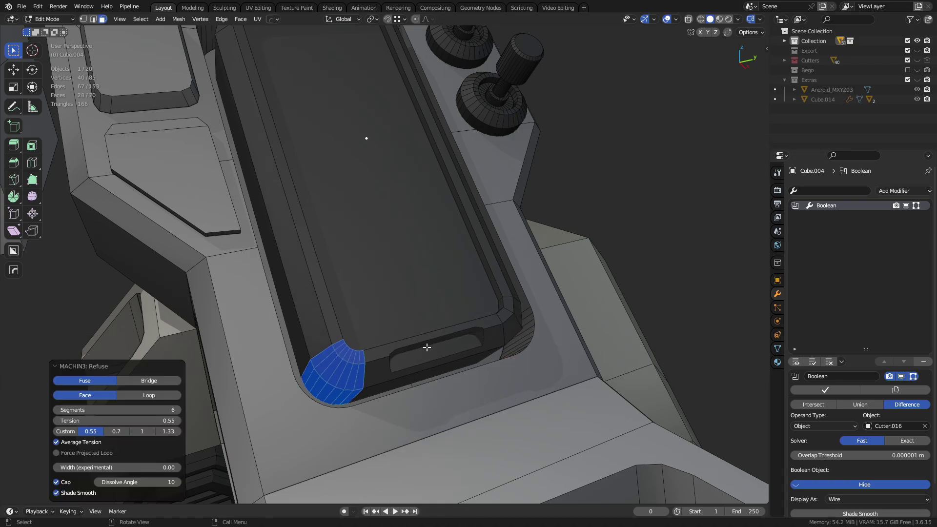
- Symmetrize the whole screen frame along X from negative to positive and return to Object Mode
{"action": "middle_click_drag", "start_coordinate": [427, 347], "coordinate": [361, 356]}
{"action": "key", "text": "a"}
{"action": "key", "text": "alt+x"}
{"action": "key", "text": "ctrl+Tab"}
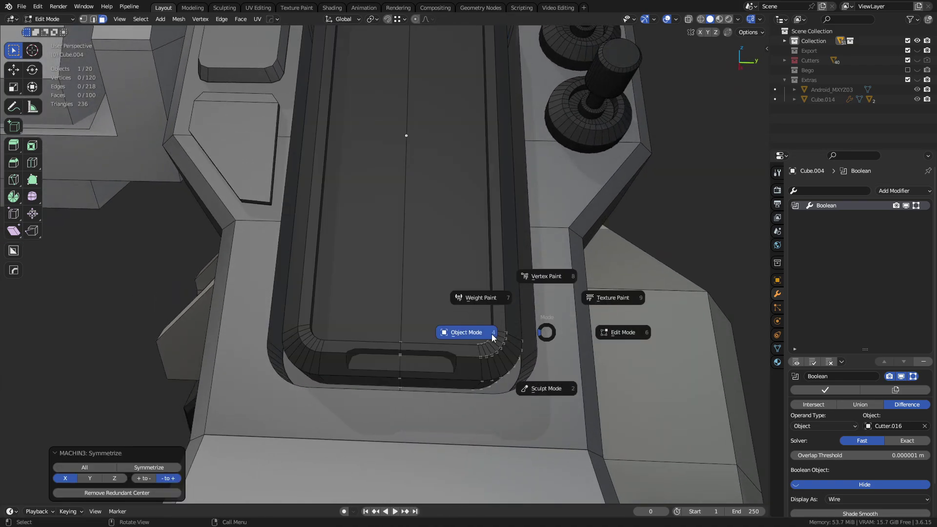
{"action": "left_click", "coordinate": [491, 334]}
{"action": "middle_click_drag", "start_coordinate": [504, 268], "coordinate": [373, 297]}
{"action": "scroll", "coordinate": [374, 294], "scroll_direction": "up", "scroll_amount": 8}
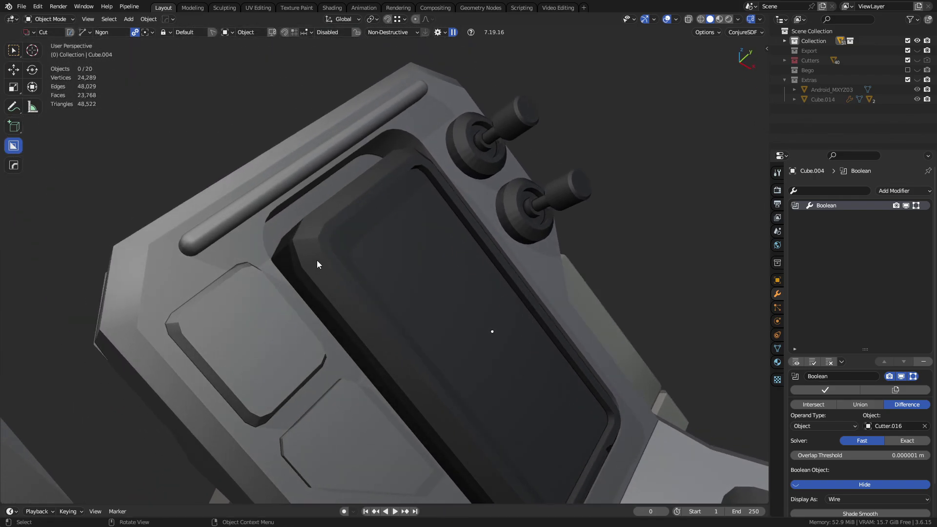
- Refuse the chamfer faces at the screen frame's upper left corner into a multi-segment round with 0.55 tension and average tension
{"action": "key", "text": "ctrl+Tab"}
{"action": "middle_click_drag", "start_coordinate": [359, 258], "coordinate": [331, 286]}
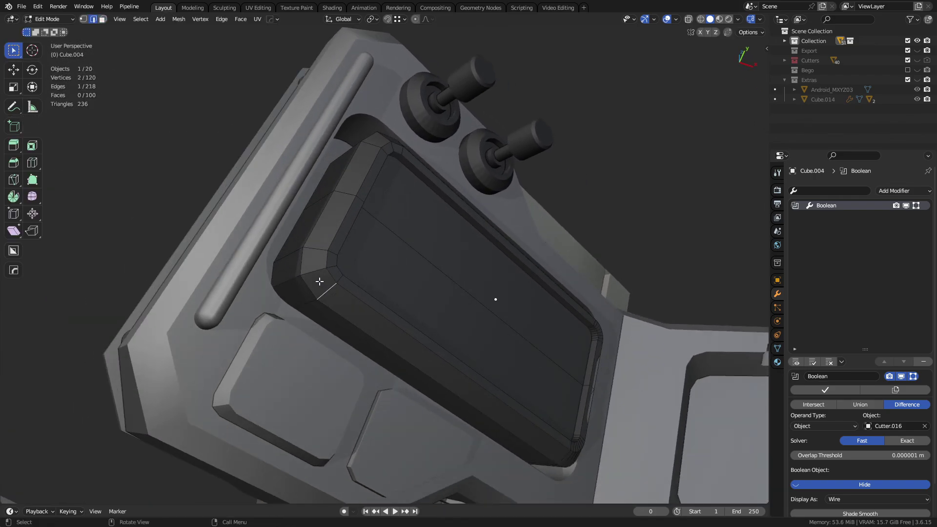
{"action": "key", "text": "3"}
{"action": "left_click", "coordinate": [312, 284]}
{"action": "left_click", "coordinate": [313, 262], "text": "shift"}
{"action": "key", "text": "y"}
{"action": "left_click", "coordinate": [422, 292]}
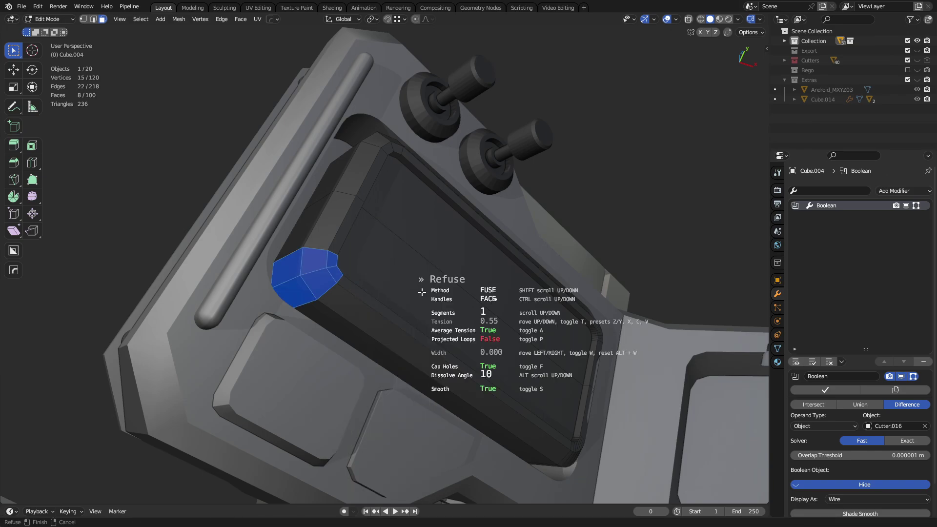
{"action": "scroll", "coordinate": [422, 292], "scroll_direction": "up", "scroll_amount": 5}
{"action": "left_click", "coordinate": [422, 292]}
- Symmetrize the screen frame to mirror its rounded upper corner, return to Object Mode and deselect everything
{"action": "key", "text": "a"}
{"action": "middle_click_drag", "start_coordinate": [454, 291], "coordinate": [496, 171]}
{"action": "key", "text": "alt+x"}
{"action": "key", "text": "Tab"}
{"action": "key", "text": "a"}
{"action": "key", "text": "a"}
{"action": "scroll", "coordinate": [488, 288], "scroll_direction": "down", "scroll_amount": 3}
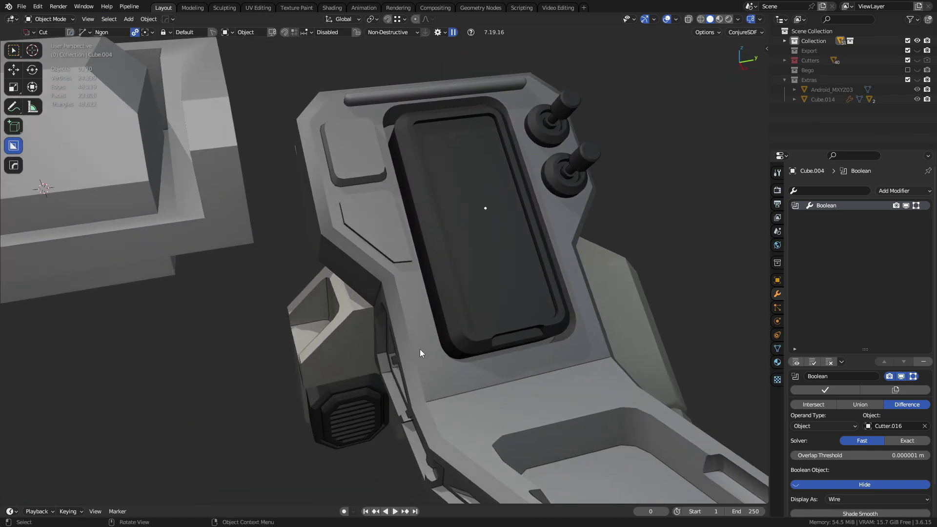
- Examine the console body's tray recess corner and its Boolean modifier stack
{"action": "left_click", "coordinate": [419, 349]}
{"action": "middle_click_drag", "start_coordinate": [469, 354], "coordinate": [487, 294]}
{"action": "scroll", "coordinate": [393, 291], "scroll_direction": "up", "scroll_amount": 3}
{"action": "middle_click", "coordinate": [403, 277], "text": "alt"}
{"action": "key", "text": "Tab"}
{"action": "left_click", "coordinate": [458, 278]}
{"action": "key", "text": "Tab"}
{"action": "left_click", "coordinate": [433, 293]}
{"action": "key", "text": "q"}
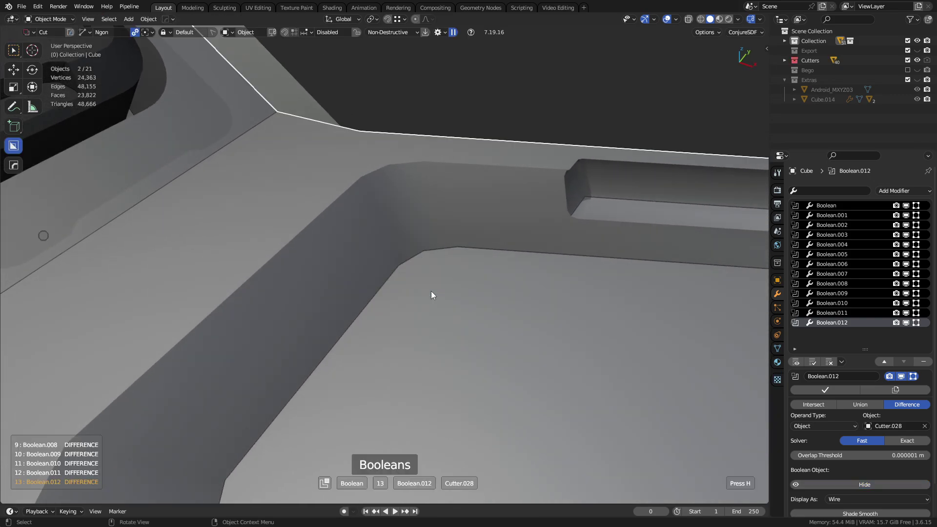
{"action": "right_click", "coordinate": [432, 293]}
{"action": "scroll", "coordinate": [488, 293], "scroll_direction": "down", "scroll_amount": 3}
{"action": "middle_click_drag", "start_coordinate": [580, 296], "coordinate": [560, 293], "text": "shift"}
{"action": "scroll", "coordinate": [560, 292], "scroll_direction": "down", "scroll_amount": 3}
{"action": "middle_click_drag", "start_coordinate": [456, 356], "coordinate": [473, 264]}
{"action": "key", "text": "alt+a"}
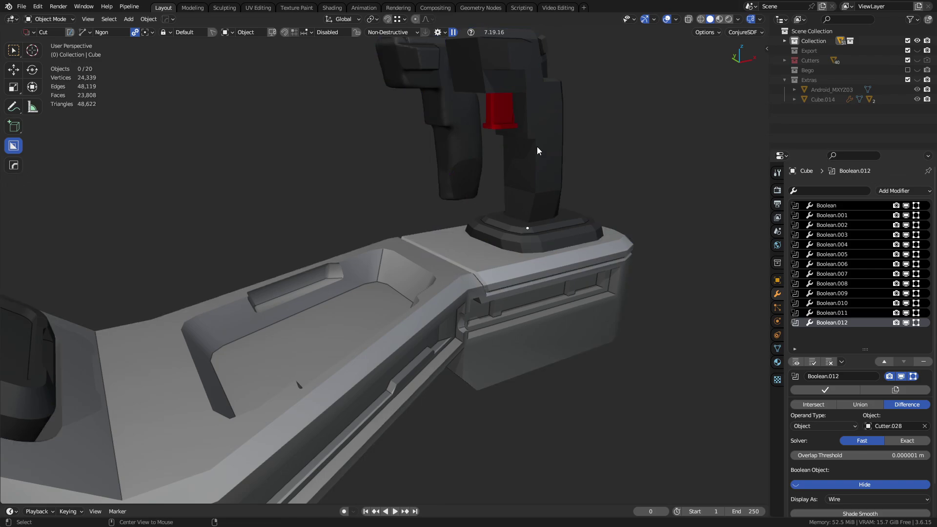
- Select the separate sculpted joystick grip and switch it to Sculpt Mode
{"action": "middle_click_drag", "start_coordinate": [537, 146], "coordinate": [214, 230]}
{"action": "left_click", "coordinate": [213, 229]}
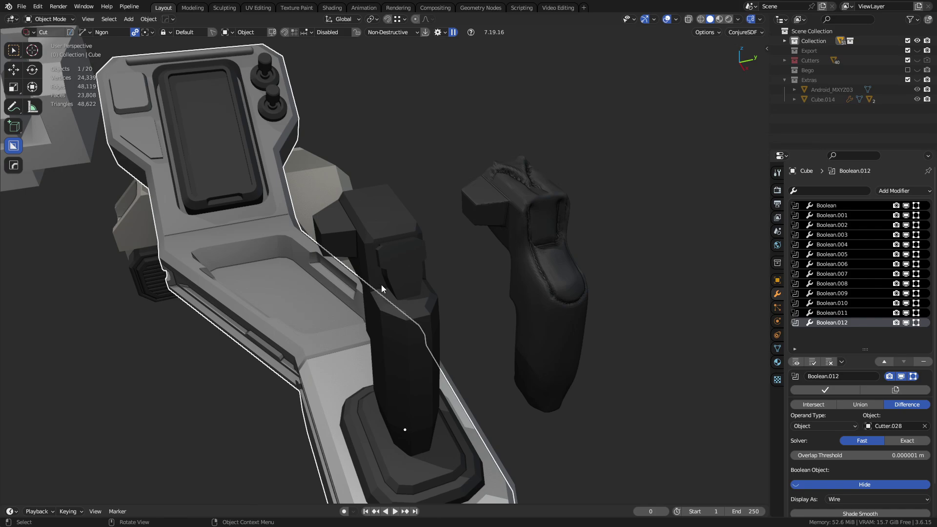
{"action": "middle_click", "coordinate": [529, 261], "text": "alt"}
{"action": "middle_click_drag", "start_coordinate": [529, 262], "coordinate": [402, 295]}
{"action": "scroll", "coordinate": [443, 293], "scroll_direction": "up", "scroll_amount": 3}
{"action": "key", "text": "a"}
{"action": "key", "text": "a"}
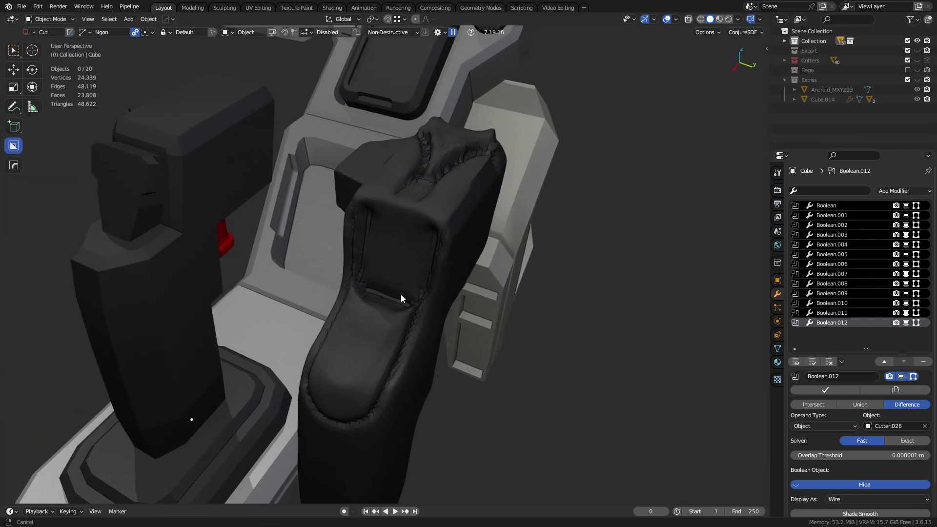
{"action": "left_click", "coordinate": [404, 256]}
{"action": "middle_click_drag", "start_coordinate": [426, 218], "coordinate": [379, 288]}
{"action": "scroll", "coordinate": [379, 289], "scroll_direction": "up", "scroll_amount": 2}
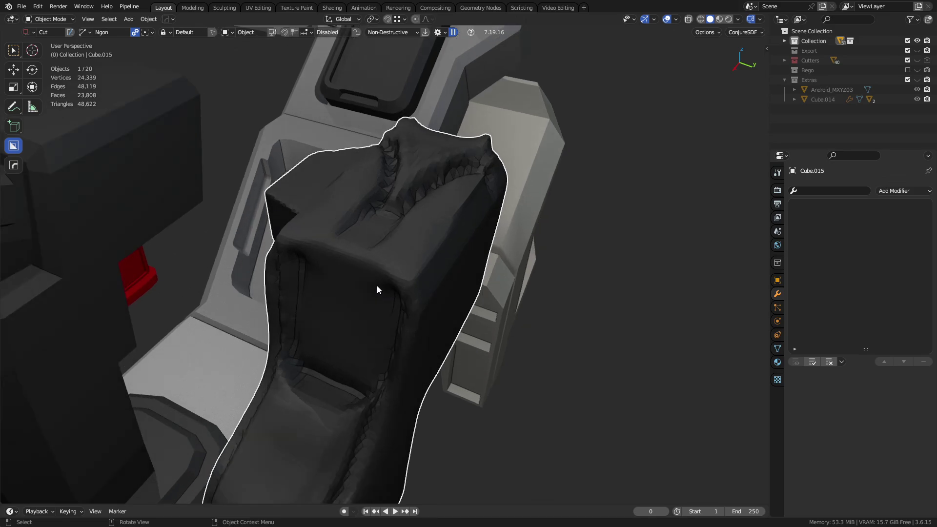
{"action": "key", "text": "ctrl+Tab"}
{"action": "key", "text": "2"}
- Smooth away the creased stroke detail across the top of the grip's head
{"action": "middle_click_drag", "start_coordinate": [473, 199], "coordinate": [376, 299]}
{"action": "mouse_move", "coordinate": [418, 192]}
{"action": "left_mouse_down", "text": "shift"}
{"action": "mouse_move", "coordinate": [362, 240]}
{"action": "mouse_move", "coordinate": [453, 198]}
{"action": "left_mouse_up", "text": "shift"}
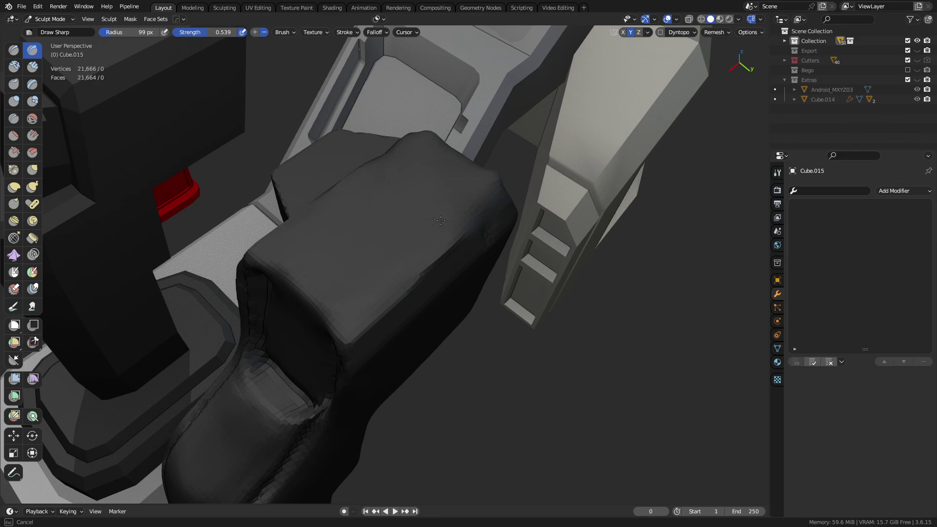
{"action": "left_click_drag", "start_coordinate": [340, 298], "coordinate": [340, 298], "text": "shift"}
- Activate the Mask brush and set its strength to 1.000 and radius to 47 px
{"action": "mouse_move", "coordinate": [340, 298]}
{"action": "middle_mouse_down"}
{"action": "mouse_move", "coordinate": [433, 215]}
{"action": "mouse_move", "coordinate": [372, 219]}
{"action": "mouse_move", "coordinate": [429, 247]}
{"action": "mouse_move", "coordinate": [423, 189]}
{"action": "mouse_move", "coordinate": [49, 214]}
{"action": "middle_mouse_up"}
{"action": "left_click", "coordinate": [14, 311]}
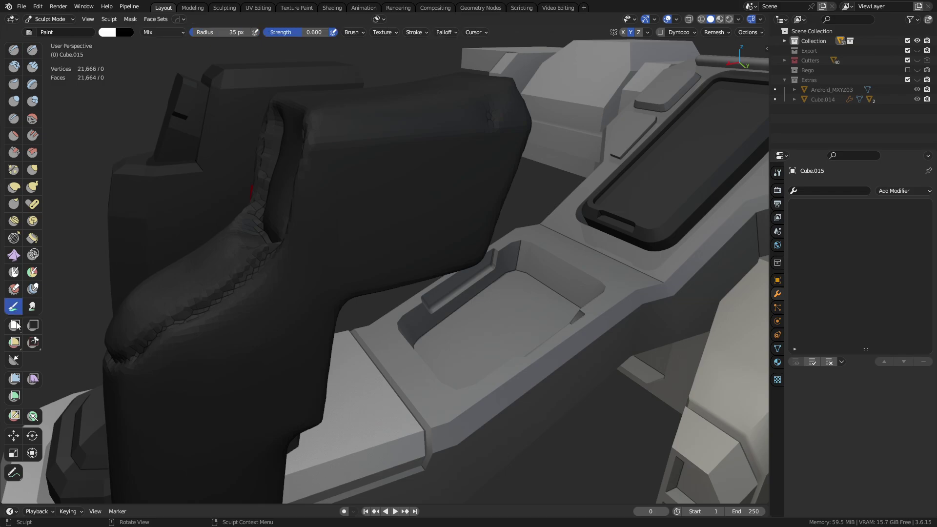
{"action": "key", "text": "m"}
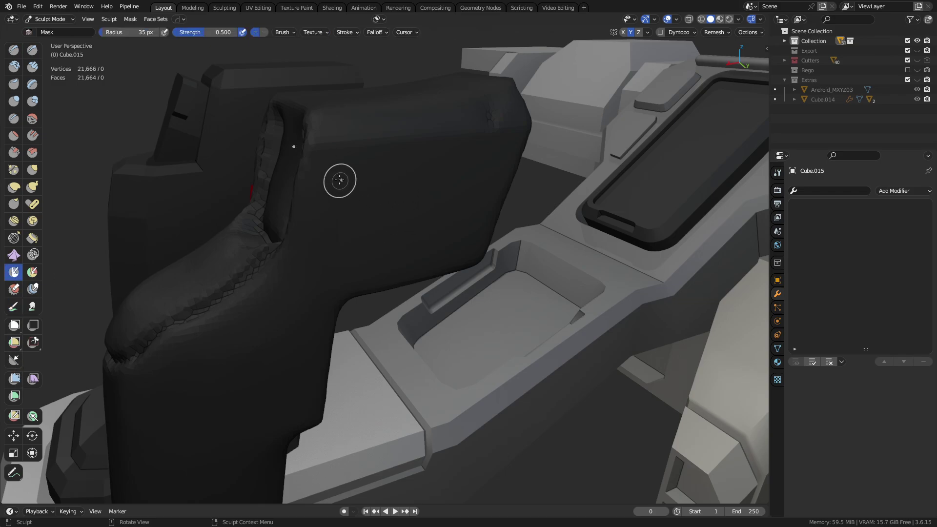
{"action": "key", "text": "shift+f"}
{"action": "left_click", "coordinate": [476, 197]}
{"action": "key", "text": "f"}
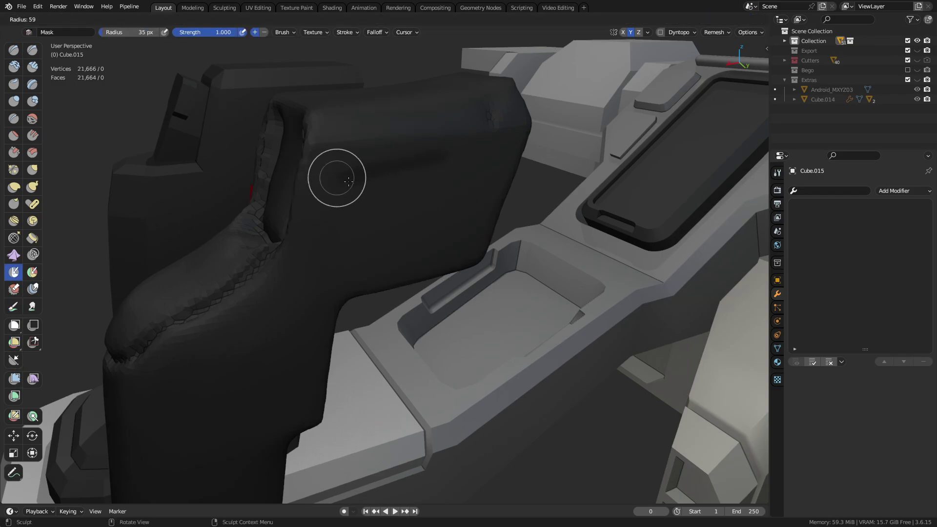
{"action": "left_click", "coordinate": [349, 179]}
{"action": "key", "text": "f"}
{"action": "left_click", "coordinate": [344, 181]}
- Mask a filled panel area on the side of the grip's head and invert the mask
{"action": "mouse_move", "coordinate": [336, 180]}
{"action": "left_mouse_down"}
{"action": "mouse_move", "coordinate": [437, 160]}
{"action": "mouse_move", "coordinate": [486, 169]}
{"action": "mouse_move", "coordinate": [461, 244]}
{"action": "mouse_move", "coordinate": [351, 264]}
{"action": "left_mouse_up"}
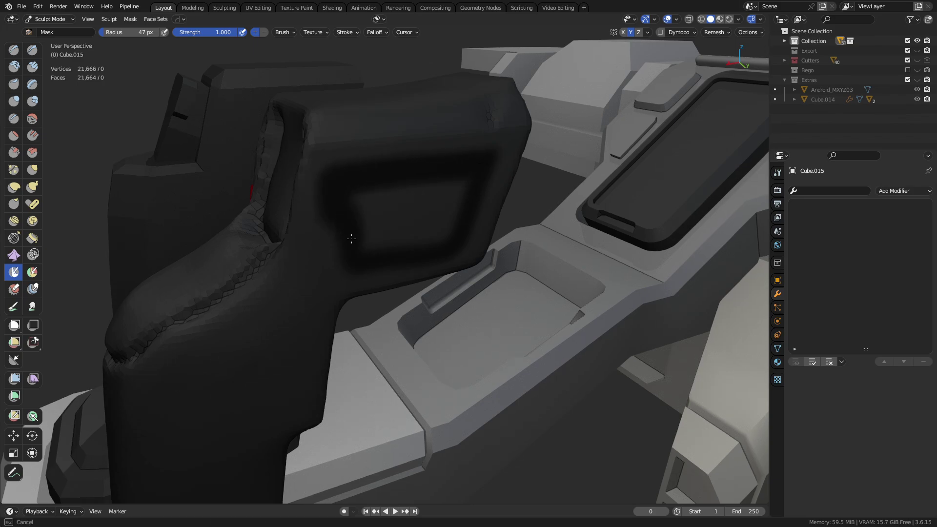
{"action": "mouse_move", "coordinate": [356, 193]}
{"action": "left_mouse_down"}
{"action": "mouse_move", "coordinate": [393, 242]}
{"action": "mouse_move", "coordinate": [401, 202]}
{"action": "left_mouse_up"}
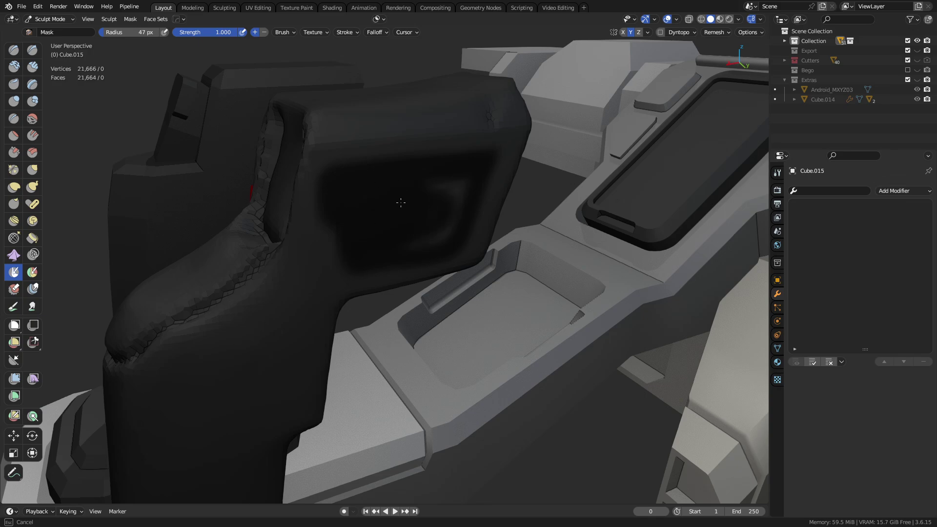
{"action": "left_click", "coordinate": [429, 221]}
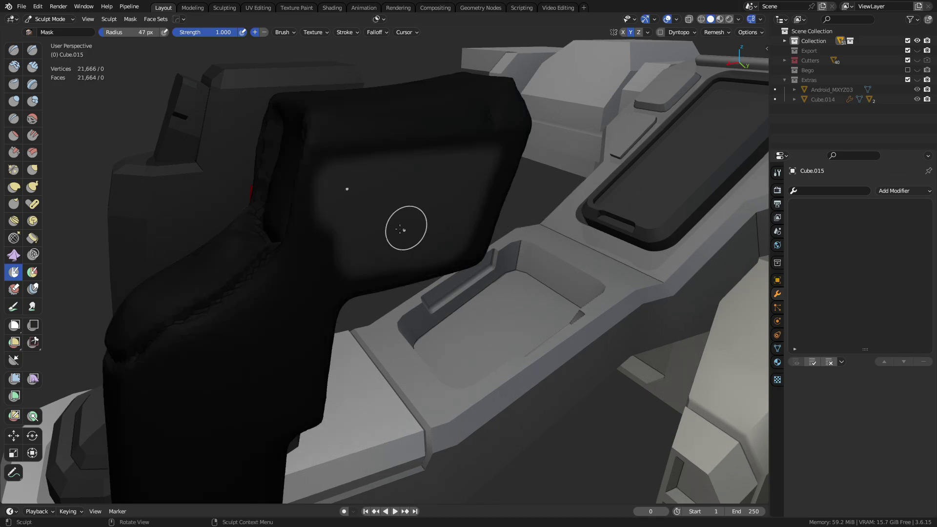
- Apply the Inflate mesh filter at strength 1.000 to the unmasked side panel and return to Object Mode
{"action": "left_click", "coordinate": [15, 380]}
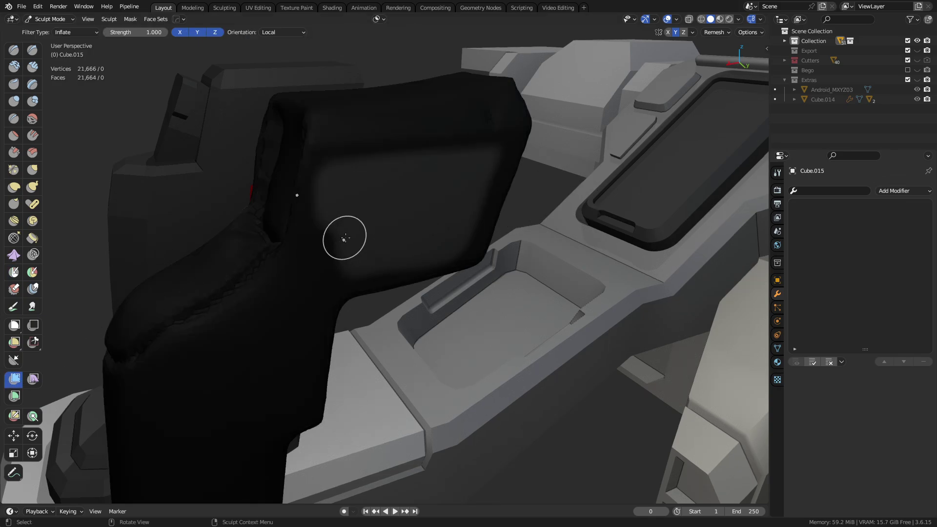
{"action": "left_click_drag", "start_coordinate": [345, 238], "coordinate": [389, 243]}
{"action": "mouse_move", "coordinate": [389, 243]}
{"action": "middle_mouse_down"}
{"action": "mouse_move", "coordinate": [418, 299]}
{"action": "mouse_move", "coordinate": [485, 314]}
{"action": "mouse_move", "coordinate": [371, 262]}
{"action": "mouse_move", "coordinate": [348, 269]}
{"action": "mouse_move", "coordinate": [419, 379]}
{"action": "mouse_move", "coordinate": [474, 300]}
{"action": "mouse_move", "coordinate": [412, 253]}
{"action": "mouse_move", "coordinate": [315, 262]}
{"action": "mouse_move", "coordinate": [397, 263]}
{"action": "mouse_move", "coordinate": [382, 276]}
{"action": "mouse_move", "coordinate": [400, 218]}
{"action": "mouse_move", "coordinate": [400, 279]}
{"action": "middle_mouse_up"}
{"action": "key", "text": "ctrl+Tab"}
{"action": "left_click", "coordinate": [307, 264]}
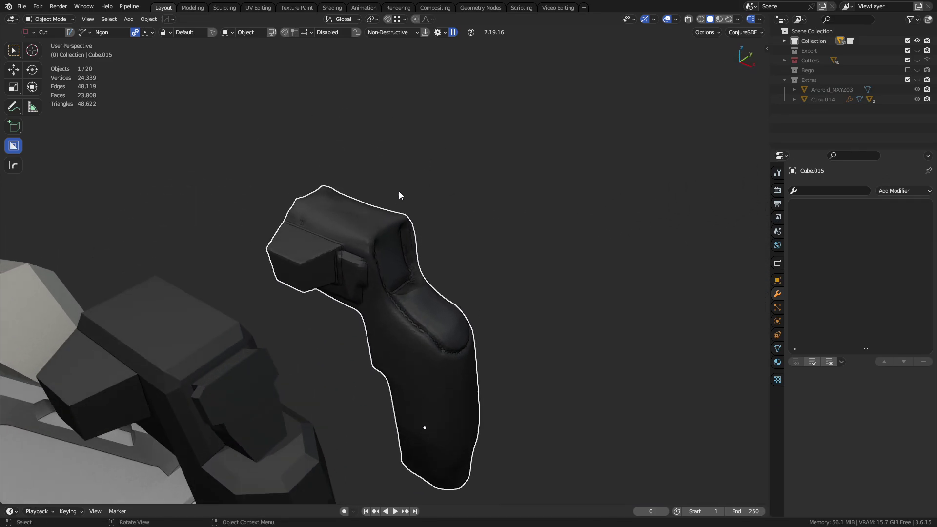
- Return the grip to Sculpt Mode and activate the Layer brush
{"action": "scroll", "coordinate": [400, 193], "scroll_direction": "up", "scroll_amount": 4}
{"action": "middle_click_drag", "start_coordinate": [457, 323], "coordinate": [415, 313]}
{"action": "mouse_move", "coordinate": [415, 313]}
{"action": "middle_mouse_down", "text": "shift"}
{"action": "mouse_move", "coordinate": [445, 218]}
{"action": "mouse_move", "coordinate": [396, 244]}
{"action": "mouse_move", "coordinate": [439, 261]}
{"action": "mouse_move", "coordinate": [391, 257]}
{"action": "mouse_move", "coordinate": [387, 294]}
{"action": "mouse_move", "coordinate": [280, 259]}
{"action": "mouse_move", "coordinate": [230, 217]}
{"action": "middle_mouse_up", "text": "shift"}
{"action": "key", "text": "ctrl+Tab"}
{"action": "left_click", "coordinate": [424, 245]}
{"action": "key", "text": "ctrl+Tab"}
{"action": "left_click", "coordinate": [390, 289]}
{"action": "left_click", "coordinate": [34, 85]}
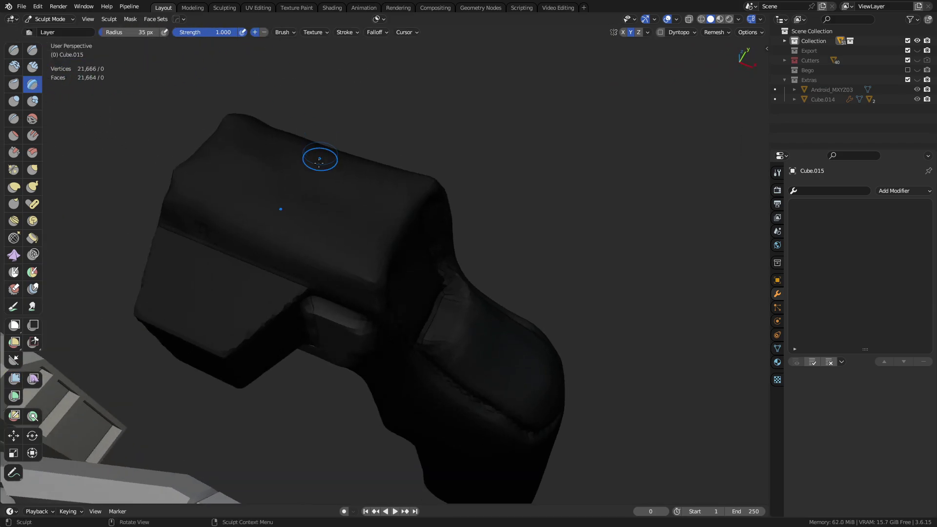
- Try Layer strokes on the masked top of the grip's head and clear the mask
{"action": "right_click", "coordinate": [280, 184]}
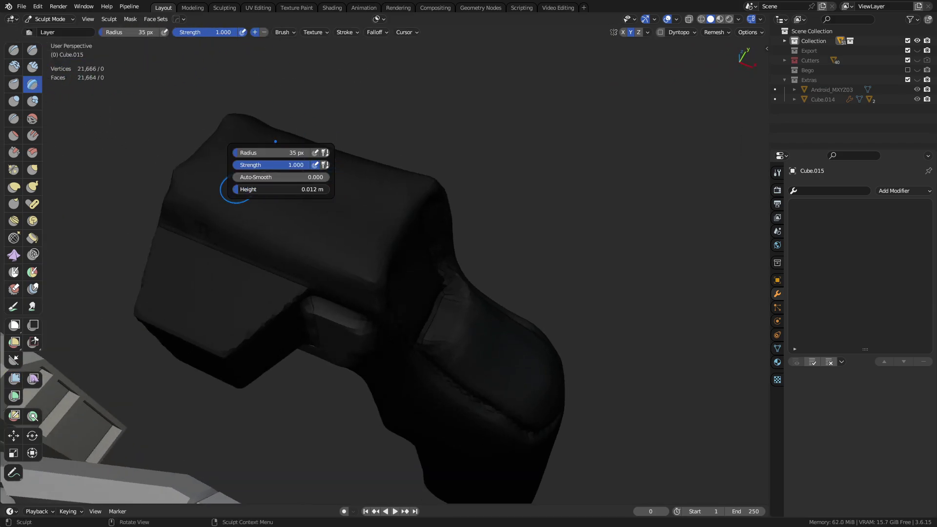
{"action": "right_click", "coordinate": [248, 232]}
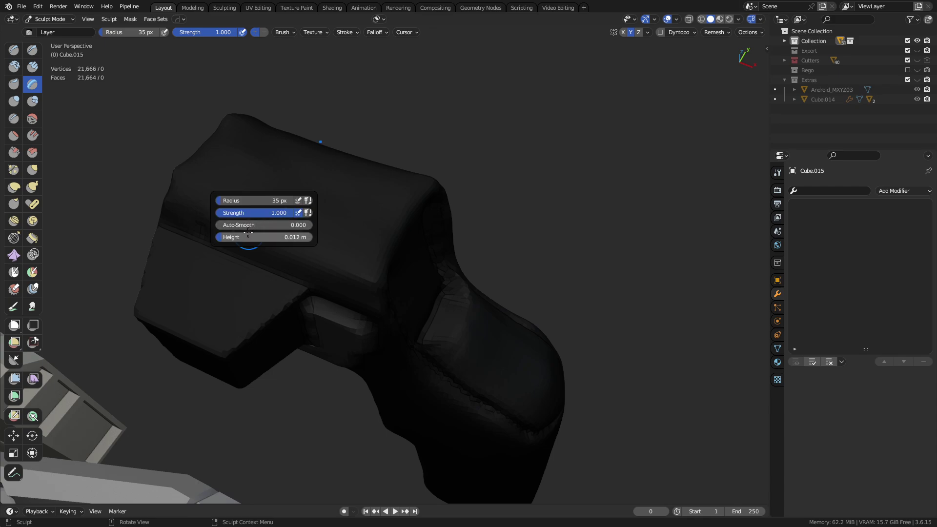
{"action": "left_click_drag", "start_coordinate": [168, 188], "coordinate": [200, 186]}
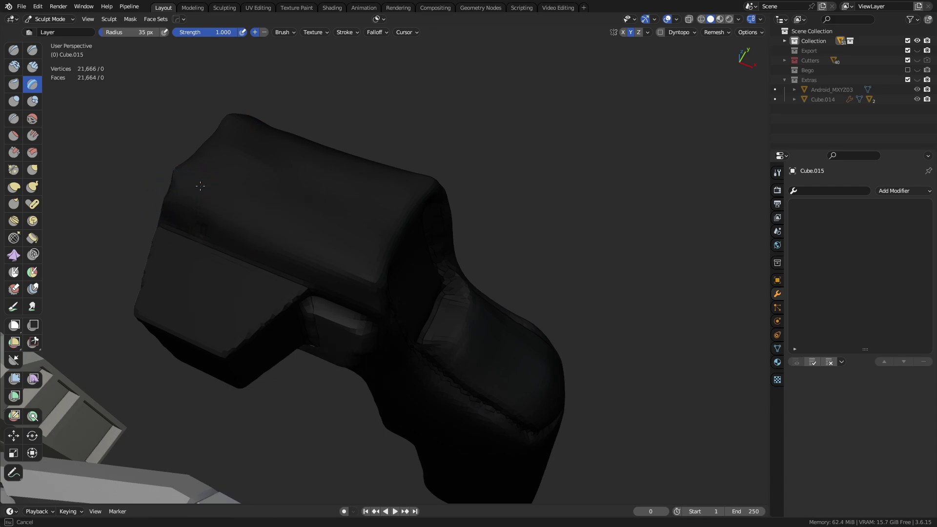
{"action": "left_click_drag", "start_coordinate": [271, 214], "coordinate": [293, 215]}
{"action": "right_click", "coordinate": [276, 205]}
{"action": "key", "text": "a"}
{"action": "left_click", "coordinate": [420, 237]}
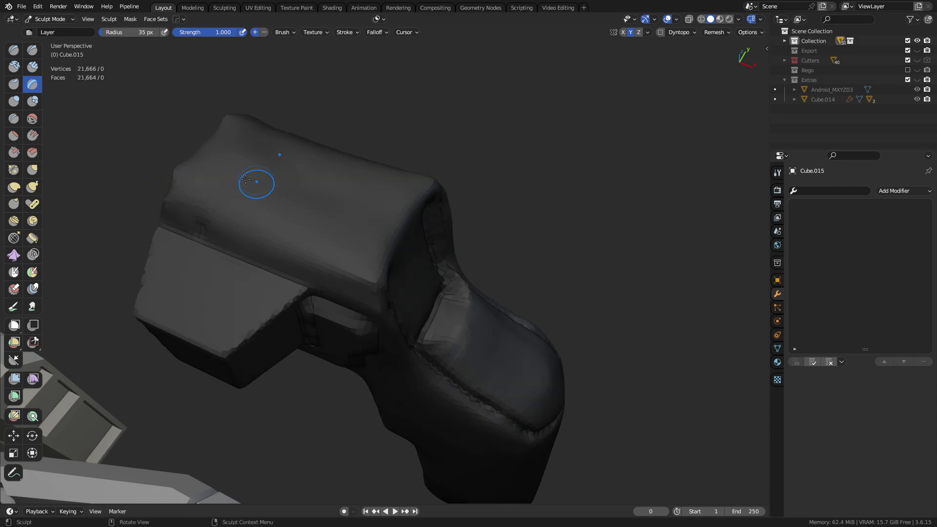
- Try a long Layer stroke along the top of the grip's head
{"action": "left_click_drag", "start_coordinate": [213, 188], "coordinate": [358, 237]}
{"action": "key", "text": "a"}
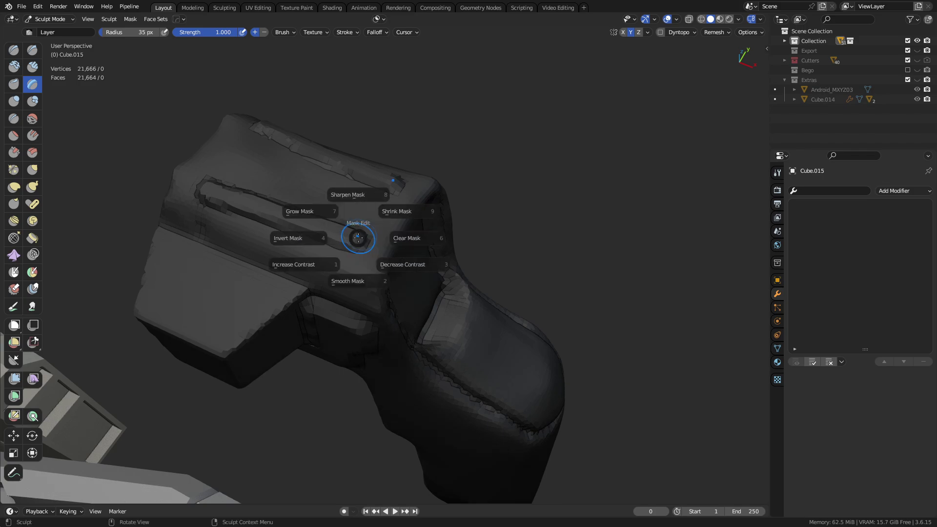
{"action": "left_click", "coordinate": [388, 239]}
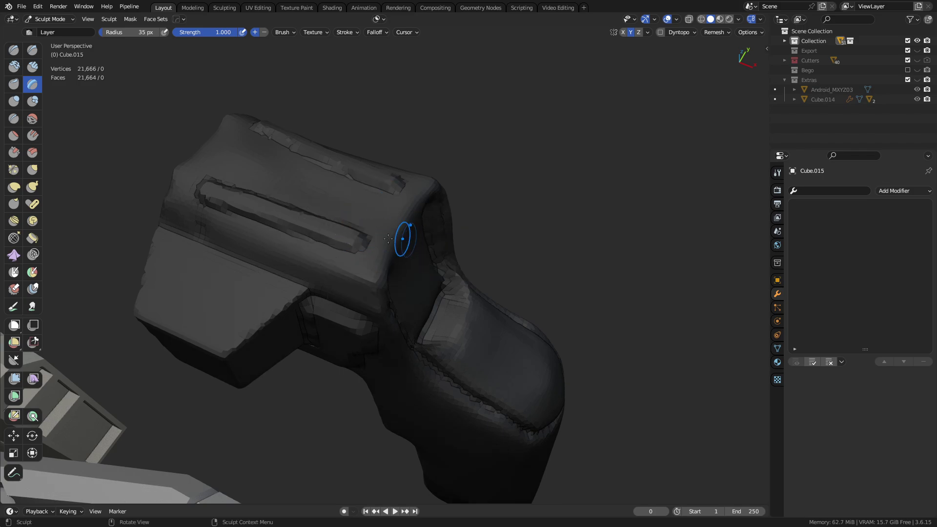
- Adjust the Layer brush height and replace the trial stroke with a rectangular panel and smaller second layer on the grip's top
{"action": "right_click", "coordinate": [287, 218]}
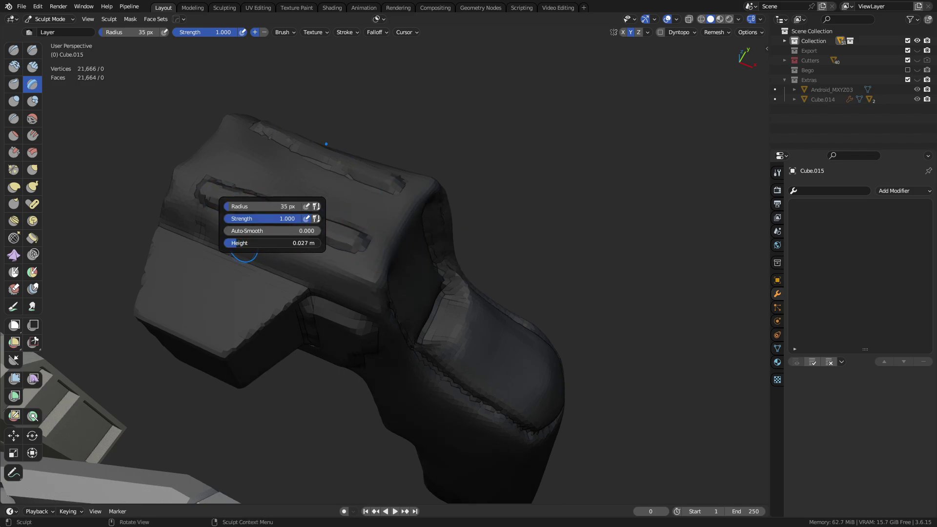
{"action": "left_click_drag", "start_coordinate": [245, 245], "coordinate": [240, 245]}
{"action": "key", "text": "ctrl+z"}
{"action": "middle_click_drag", "start_coordinate": [262, 201], "coordinate": [265, 230]}
{"action": "mouse_move", "coordinate": [220, 224]}
{"action": "left_mouse_down"}
{"action": "mouse_move", "coordinate": [299, 261]}
{"action": "mouse_move", "coordinate": [378, 283]}
{"action": "mouse_move", "coordinate": [393, 215]}
{"action": "mouse_move", "coordinate": [307, 237]}
{"action": "mouse_move", "coordinate": [225, 218]}
{"action": "left_mouse_up"}
{"action": "left_click_drag", "start_coordinate": [248, 174], "coordinate": [331, 237]}
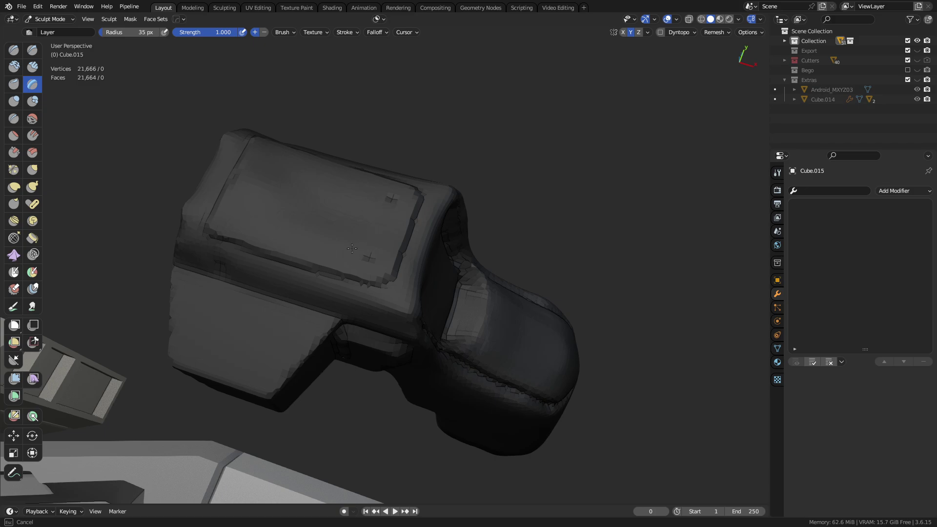
{"action": "mouse_move", "coordinate": [370, 253]}
{"action": "left_mouse_down"}
{"action": "mouse_move", "coordinate": [334, 243]}
{"action": "mouse_move", "coordinate": [337, 188]}
{"action": "mouse_move", "coordinate": [351, 227]}
{"action": "mouse_move", "coordinate": [383, 229]}
{"action": "mouse_move", "coordinate": [384, 217]}
{"action": "mouse_move", "coordinate": [351, 219]}
{"action": "mouse_move", "coordinate": [382, 235]}
{"action": "mouse_move", "coordinate": [397, 218]}
{"action": "mouse_move", "coordinate": [405, 232]}
{"action": "mouse_move", "coordinate": [387, 250]}
{"action": "mouse_move", "coordinate": [403, 218]}
{"action": "mouse_move", "coordinate": [391, 246]}
{"action": "left_mouse_up"}
- Activate the Scrape/Peaks brush with original Normal and Plane enabled and a 64 px radius
{"action": "left_click", "coordinate": [16, 156]}
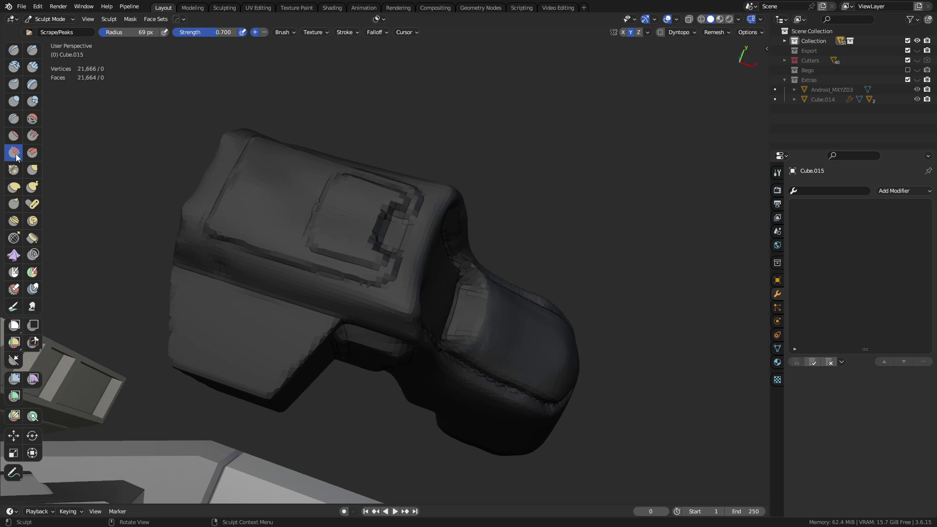
{"action": "left_click", "coordinate": [292, 32]}
{"action": "left_click", "coordinate": [286, 285]}
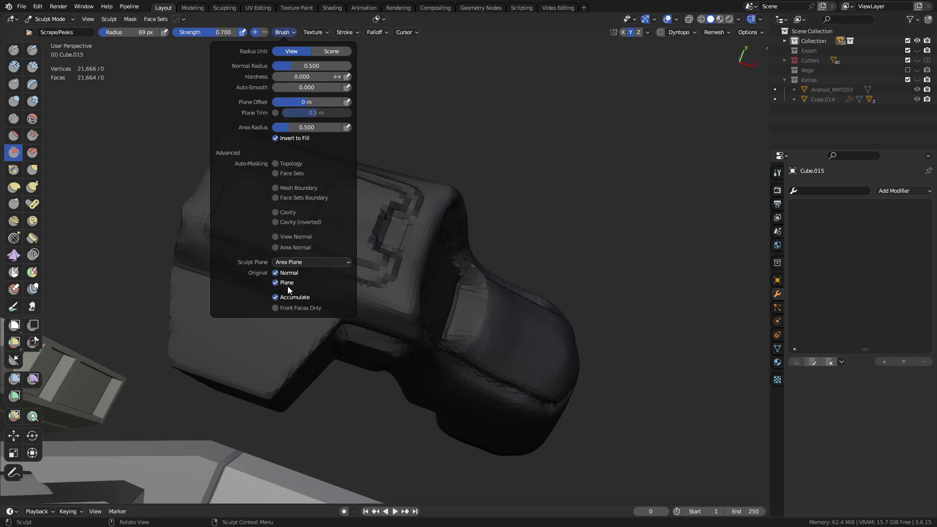
{"action": "mouse_move", "coordinate": [364, 274]}
{"action": "middle_mouse_down"}
{"action": "mouse_move", "coordinate": [346, 249]}
{"action": "mouse_move", "coordinate": [368, 235]}
{"action": "mouse_move", "coordinate": [391, 247]}
{"action": "mouse_move", "coordinate": [402, 299]}
{"action": "mouse_move", "coordinate": [400, 308]}
{"action": "mouse_move", "coordinate": [379, 274]}
{"action": "mouse_move", "coordinate": [368, 303]}
{"action": "middle_mouse_up"}
{"action": "key", "text": "f"}
{"action": "left_click", "coordinate": [417, 300]}
{"action": "key", "text": "f"}
{"action": "left_click", "coordinate": [423, 320]}
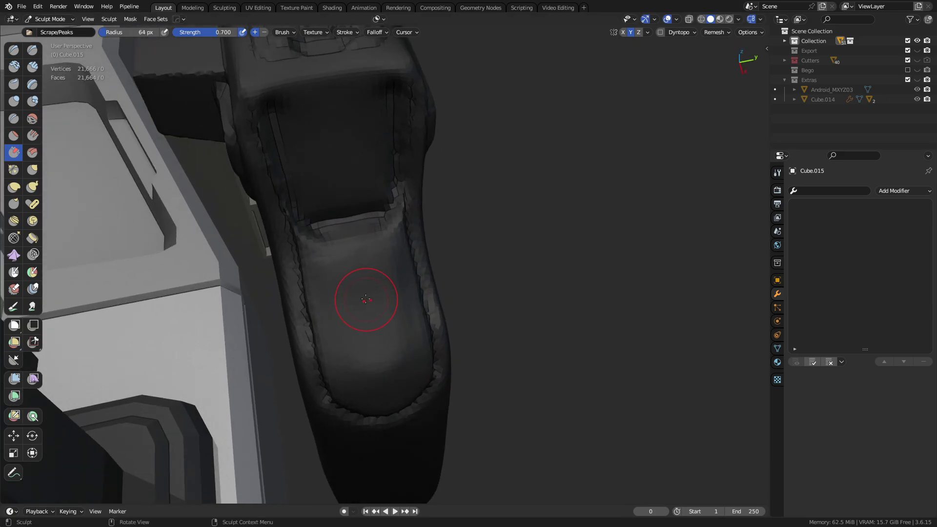
- Flatten the surface of the grip's thumb rest with scrape strokes, resizing the brush as needed
{"action": "left_click_drag", "start_coordinate": [367, 302], "coordinate": [380, 367]}
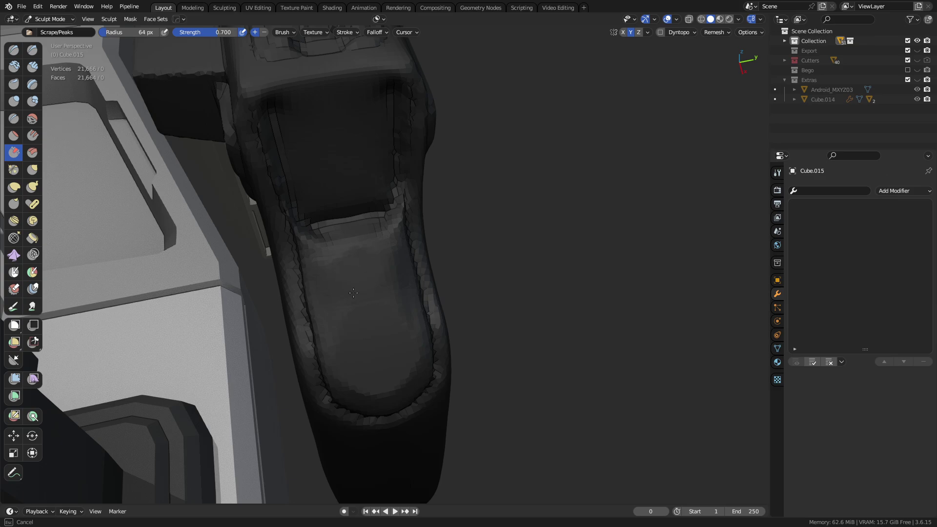
{"action": "mouse_move", "coordinate": [366, 261]}
{"action": "middle_mouse_down"}
{"action": "mouse_move", "coordinate": [356, 268]}
{"action": "mouse_move", "coordinate": [415, 320]}
{"action": "mouse_move", "coordinate": [391, 338]}
{"action": "middle_mouse_up"}
{"action": "left_click_drag", "start_coordinate": [383, 329], "coordinate": [366, 307]}
{"action": "mouse_move", "coordinate": [371, 343]}
{"action": "left_mouse_down"}
{"action": "mouse_move", "coordinate": [398, 298]}
{"action": "mouse_move", "coordinate": [351, 273]}
{"action": "mouse_move", "coordinate": [340, 322]}
{"action": "mouse_move", "coordinate": [363, 283]}
{"action": "mouse_move", "coordinate": [338, 257]}
{"action": "mouse_move", "coordinate": [314, 252]}
{"action": "mouse_move", "coordinate": [330, 306]}
{"action": "left_mouse_up"}
{"action": "key", "text": "f"}
{"action": "left_click", "coordinate": [362, 262]}
{"action": "left_click_drag", "start_coordinate": [349, 357], "coordinate": [418, 350]}
- Activate the Smooth brush with a 90 px radius and strength 1.000
{"action": "mouse_move", "coordinate": [419, 350]}
{"action": "middle_mouse_down"}
{"action": "mouse_move", "coordinate": [478, 337]}
{"action": "mouse_move", "coordinate": [337, 313]}
{"action": "mouse_move", "coordinate": [368, 234]}
{"action": "mouse_move", "coordinate": [356, 278]}
{"action": "middle_mouse_up"}
{"action": "left_click", "coordinate": [17, 136]}
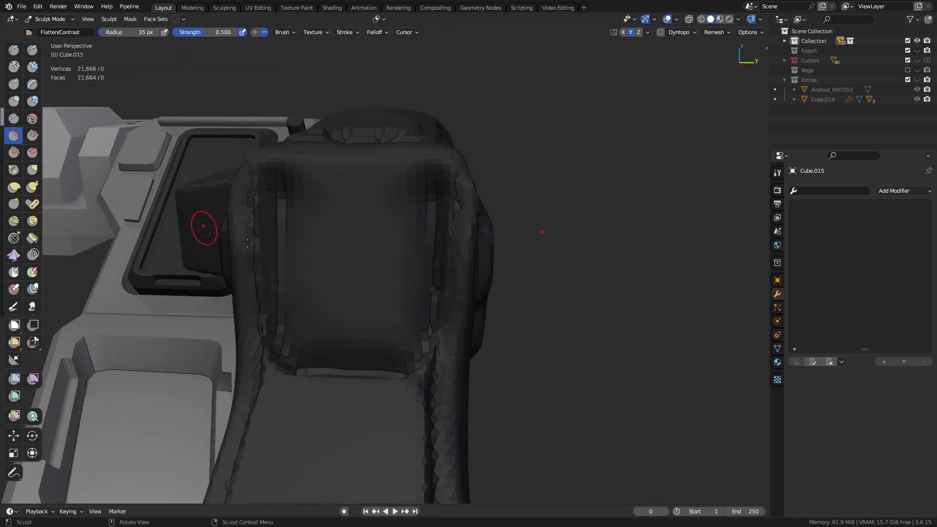
{"action": "left_click", "coordinate": [32, 118]}
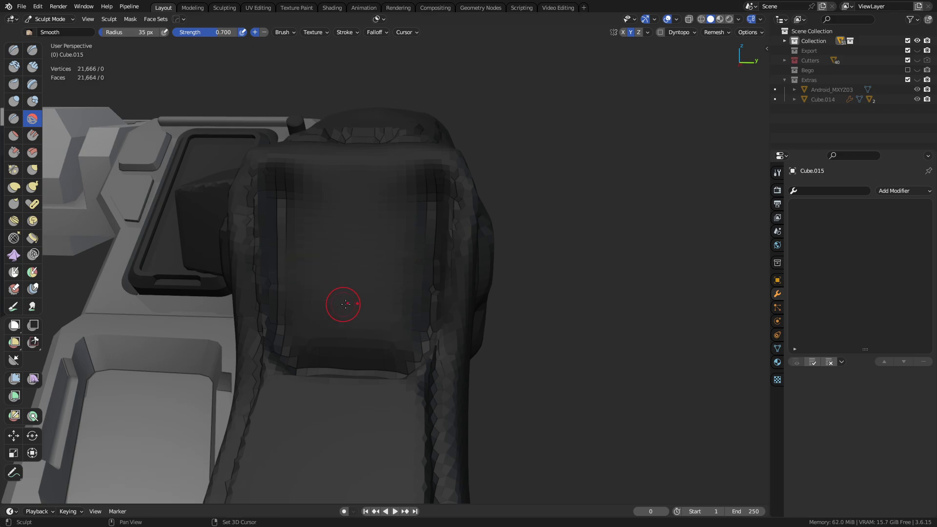
{"action": "key", "text": "f"}
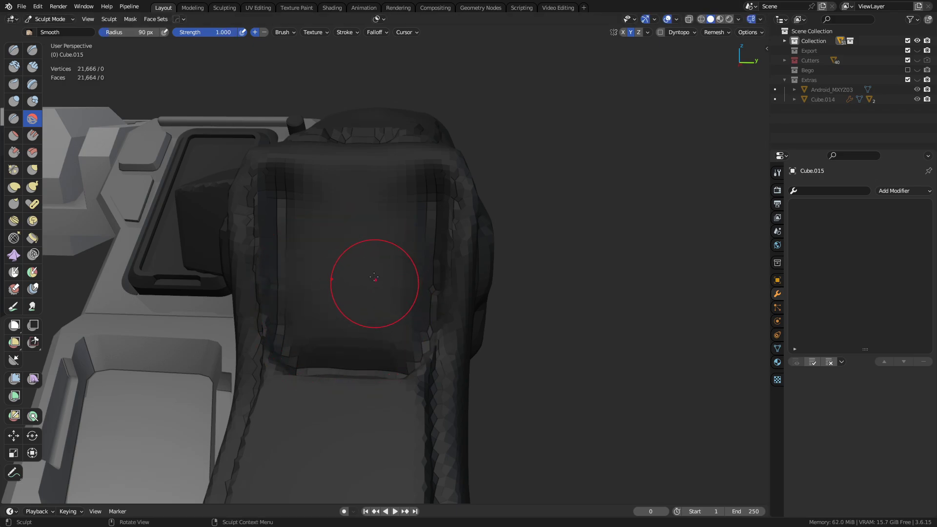
{"action": "left_click", "coordinate": [362, 259]}
- Smooth the grip's front finger edge below the head and undo the last stroke
{"action": "middle_click_drag", "start_coordinate": [362, 258], "coordinate": [343, 249]}
{"action": "left_click_drag", "start_coordinate": [342, 249], "coordinate": [324, 379]}
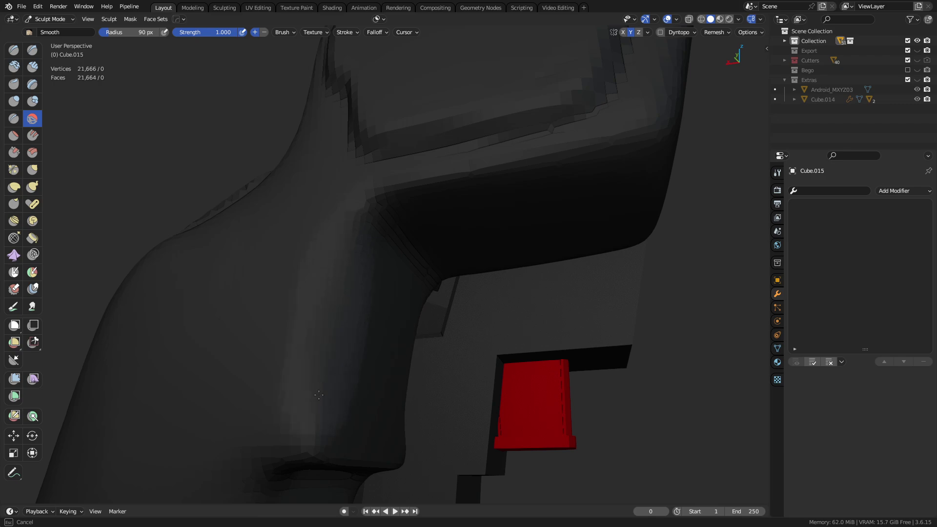
{"action": "left_click_drag", "start_coordinate": [327, 335], "coordinate": [337, 340]}
{"action": "mouse_move", "coordinate": [366, 308]}
{"action": "middle_mouse_down"}
{"action": "mouse_move", "coordinate": [430, 351]}
{"action": "mouse_move", "coordinate": [427, 379]}
{"action": "mouse_move", "coordinate": [406, 282]}
{"action": "mouse_move", "coordinate": [340, 268]}
{"action": "middle_mouse_up"}
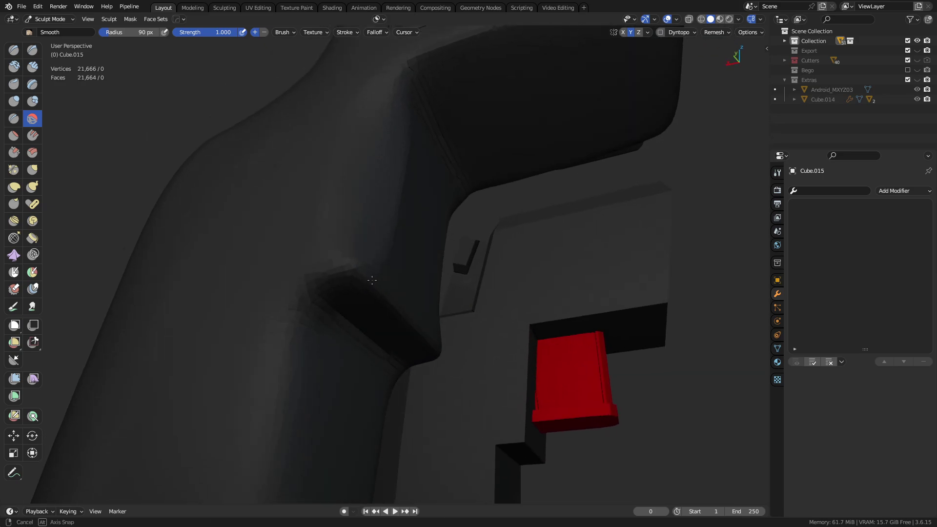
{"action": "key", "text": "ctrl+z"}
- Soften the finger ledge on the grip's front, reducing the Smooth brush radius to 47 px
{"action": "mouse_move", "coordinate": [338, 264]}
{"action": "left_mouse_down"}
{"action": "mouse_move", "coordinate": [374, 283]}
{"action": "mouse_move", "coordinate": [403, 315]}
{"action": "mouse_move", "coordinate": [352, 271]}
{"action": "left_mouse_up"}
{"action": "key", "text": "f"}
{"action": "left_click", "coordinate": [356, 282]}
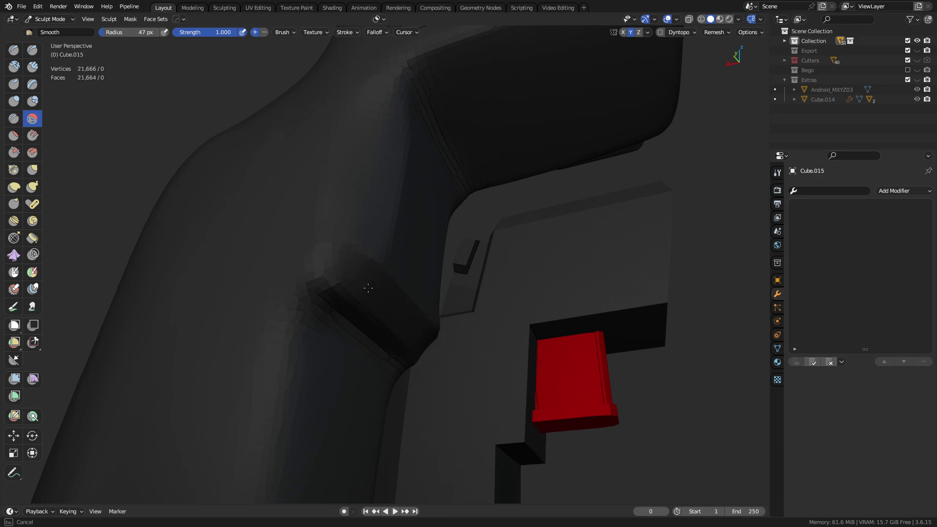
{"action": "left_click_drag", "start_coordinate": [368, 288], "coordinate": [321, 266]}
{"action": "left_click_drag", "start_coordinate": [379, 293], "coordinate": [398, 324]}
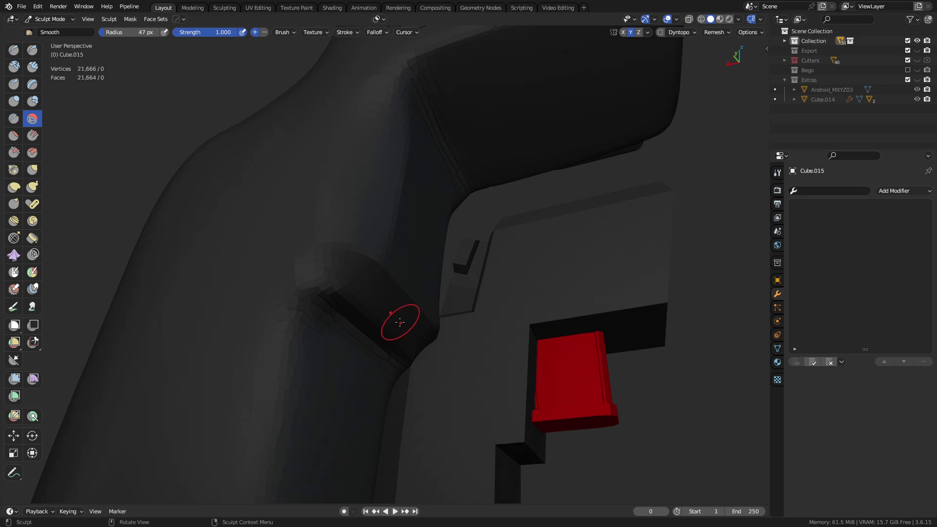
{"action": "mouse_move", "coordinate": [398, 324]}
{"action": "middle_mouse_down"}
{"action": "mouse_move", "coordinate": [353, 376]}
{"action": "mouse_move", "coordinate": [361, 268]}
{"action": "mouse_move", "coordinate": [405, 240]}
{"action": "mouse_move", "coordinate": [387, 198]}
{"action": "middle_mouse_up"}
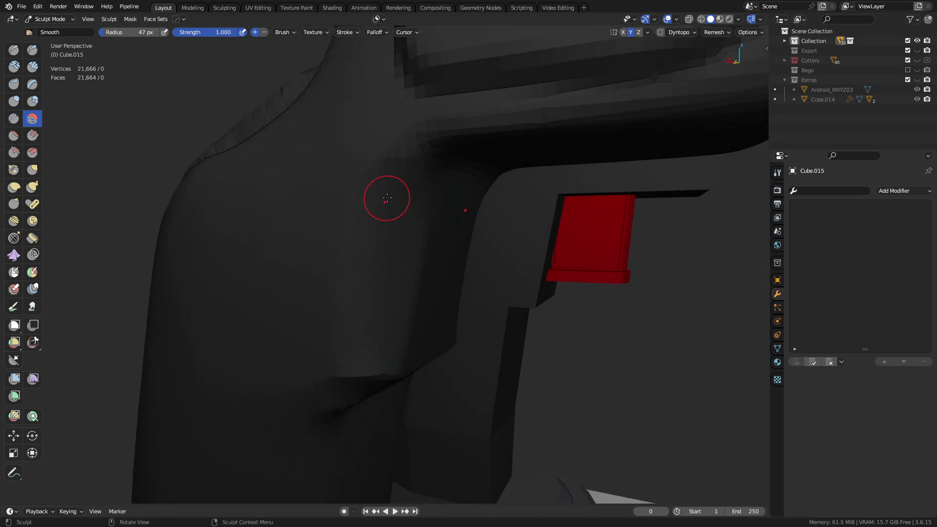
- Smooth the side surface of the grip above the finger ledge with long vertical strokes
{"action": "left_click_drag", "start_coordinate": [387, 198], "coordinate": [370, 230]}
{"action": "left_click_drag", "start_coordinate": [354, 351], "coordinate": [376, 272]}
{"action": "middle_click_drag", "start_coordinate": [376, 272], "coordinate": [227, 219]}
- Flatten the recessed thumb panel on the grip's back using the Scrape/Peaks brush at 65 px radius and 0.700 strength
{"action": "left_click", "coordinate": [15, 119]}
{"action": "middle_click_drag", "start_coordinate": [498, 277], "coordinate": [630, 349]}
{"action": "scroll", "coordinate": [505, 305], "scroll_direction": "down", "scroll_amount": 4}
{"action": "scroll", "coordinate": [428, 245], "scroll_direction": "up", "scroll_amount": 4}
{"action": "mouse_move", "coordinate": [428, 246]}
{"action": "middle_mouse_down"}
{"action": "mouse_move", "coordinate": [433, 234]}
{"action": "mouse_move", "coordinate": [335, 230]}
{"action": "mouse_move", "coordinate": [356, 237]}
{"action": "mouse_move", "coordinate": [398, 189]}
{"action": "mouse_move", "coordinate": [248, 221]}
{"action": "middle_mouse_up"}
{"action": "left_click", "coordinate": [14, 152]}
{"action": "key", "text": "f"}
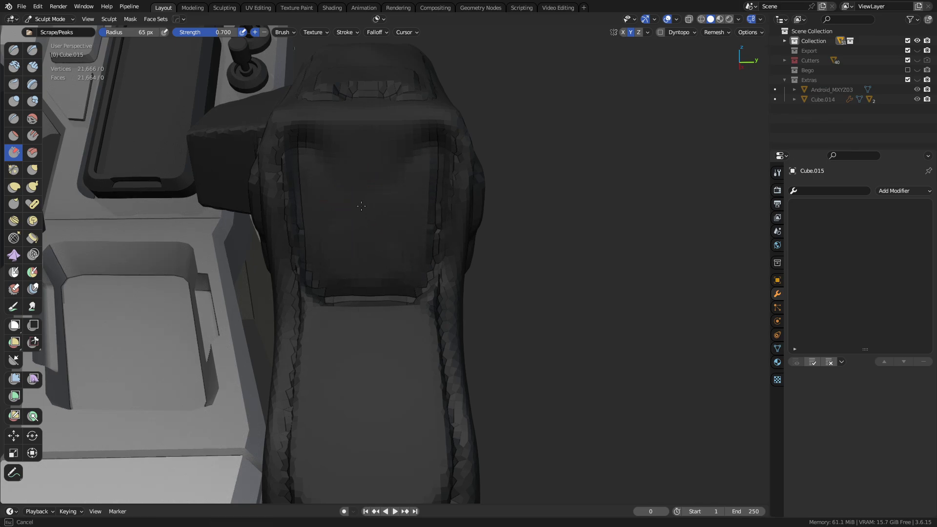
{"action": "left_click_drag", "start_coordinate": [328, 160], "coordinate": [394, 159]}
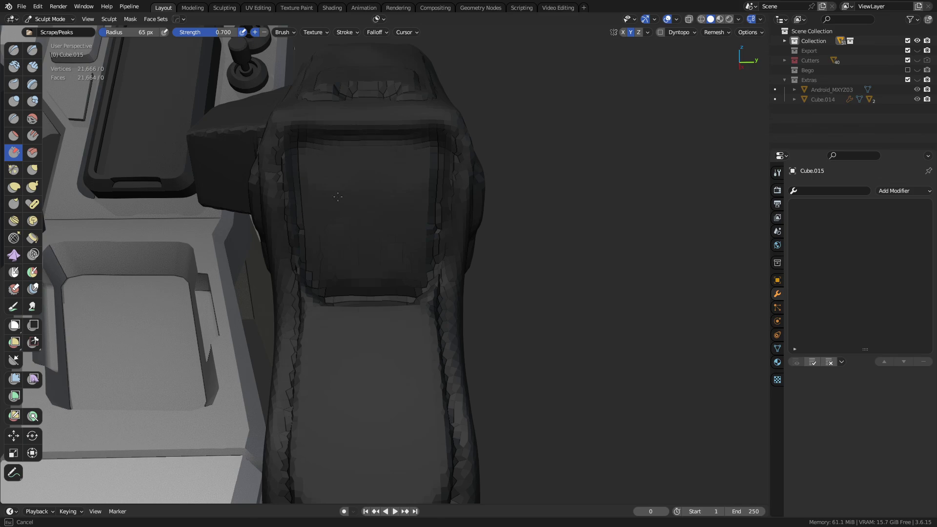
{"action": "mouse_move", "coordinate": [343, 229]}
{"action": "left_mouse_down"}
{"action": "mouse_move", "coordinate": [369, 205]}
{"action": "mouse_move", "coordinate": [358, 223]}
{"action": "left_mouse_up"}
{"action": "mouse_move", "coordinate": [332, 278]}
{"action": "left_mouse_down"}
{"action": "mouse_move", "coordinate": [447, 247]}
{"action": "mouse_move", "coordinate": [376, 251]}
{"action": "left_mouse_up"}
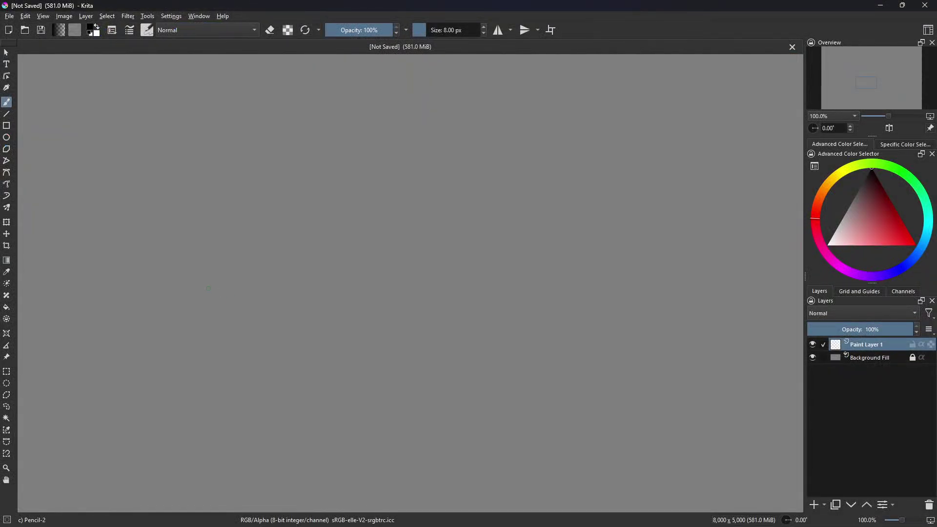
- Switch to Krita and draw one straight perspective guide across the upper canvas, undoing the surplus marks and lines
{"action": "left_click", "coordinate": [267, 253]}
{"action": "key", "text": "ctrl+z"}
{"action": "key", "text": "v"}
{"action": "mouse_move", "coordinate": [59, 194]}
{"action": "left_mouse_down"}
{"action": "mouse_move", "coordinate": [644, 275]}
{"action": "mouse_move", "coordinate": [649, 254]}
{"action": "mouse_move", "coordinate": [198, 306]}
{"action": "mouse_move", "coordinate": [519, 424]}
{"action": "mouse_move", "coordinate": [530, 404]}
{"action": "left_mouse_up"}
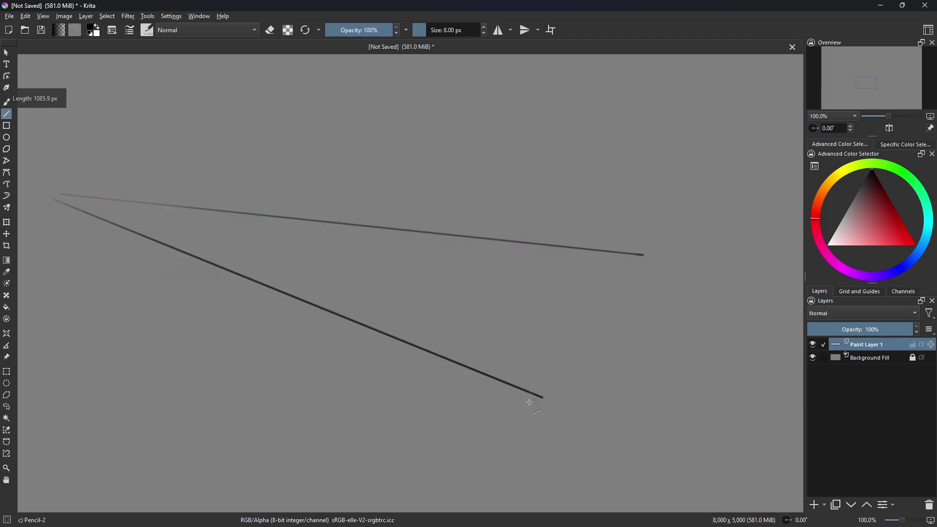
{"action": "left_click_drag", "start_coordinate": [319, 430], "coordinate": [562, 208]}
{"action": "key", "text": "ctrl+z"}
{"action": "key", "text": "ctrl+z"}
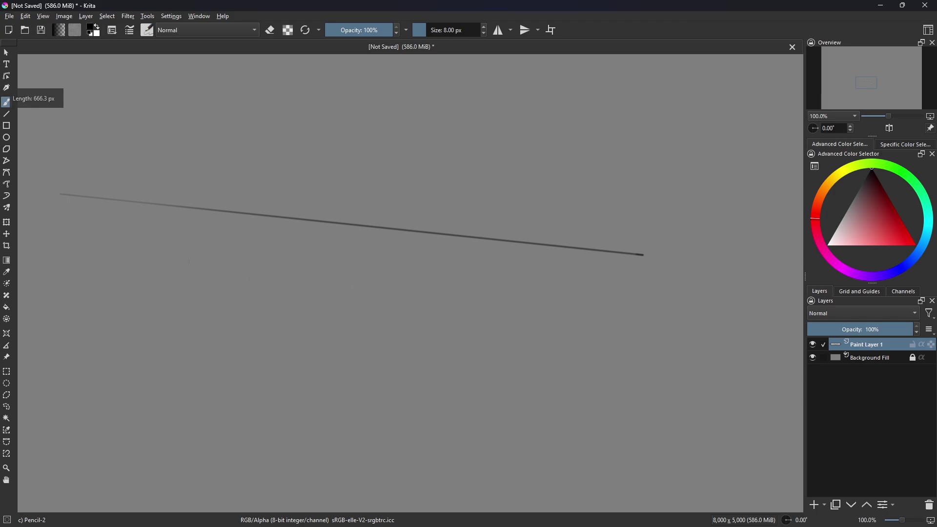
- Draw three more straight perspective guides crossing the canvas so the four lines enclose a slab-shaped top face
{"action": "key", "text": "v"}
{"action": "left_click_drag", "start_coordinate": [47, 206], "coordinate": [574, 394]}
{"action": "left_click_drag", "start_coordinate": [312, 385], "coordinate": [576, 218]}
{"action": "left_click_drag", "start_coordinate": [569, 181], "coordinate": [607, 172]}
{"action": "left_click_drag", "start_coordinate": [95, 277], "coordinate": [456, 200]}
- Trace the slab's top outline darker over the guides and add its front thickness edges with a small step
{"action": "left_click_drag", "start_coordinate": [189, 258], "coordinate": [391, 331]}
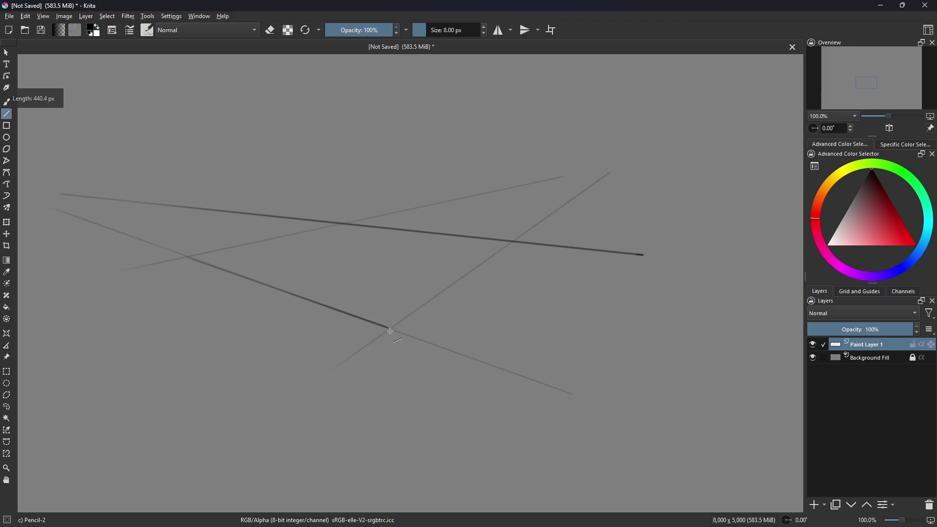
{"action": "left_click_drag", "start_coordinate": [515, 243], "coordinate": [514, 242]}
{"action": "left_click_drag", "start_coordinate": [513, 243], "coordinate": [342, 223]}
{"action": "left_click_drag", "start_coordinate": [342, 223], "coordinate": [250, 246]}
{"action": "left_click_drag", "start_coordinate": [187, 258], "coordinate": [191, 270]}
{"action": "mouse_move", "coordinate": [191, 270]}
{"action": "left_mouse_down"}
{"action": "mouse_move", "coordinate": [386, 337]}
{"action": "mouse_move", "coordinate": [512, 243]}
{"action": "mouse_move", "coordinate": [513, 256]}
{"action": "left_mouse_up"}
- Draw the slab top's diagonals and light inset guides parallel to its edges, with a short vertical corner mark
{"action": "left_click_drag", "start_coordinate": [328, 232], "coordinate": [390, 332]}
{"action": "left_click_drag", "start_coordinate": [184, 259], "coordinate": [492, 239]}
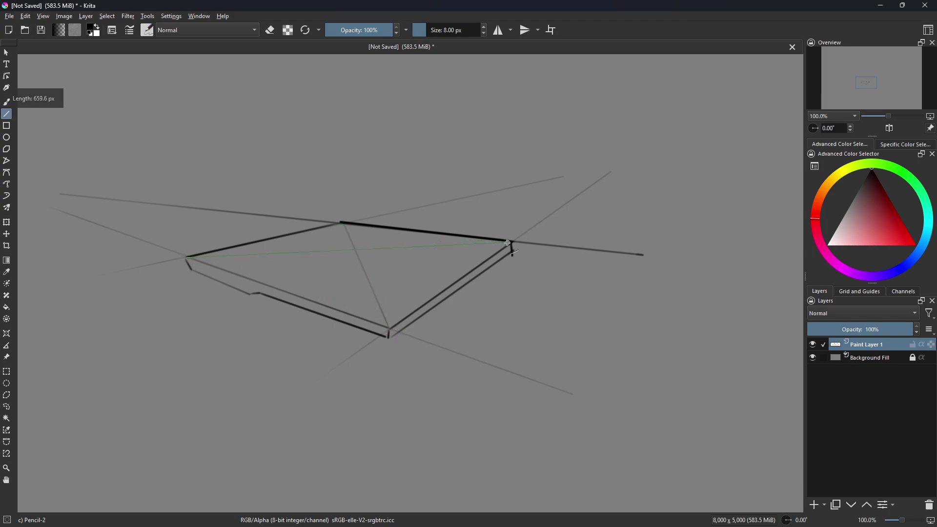
{"action": "left_click_drag", "start_coordinate": [420, 307], "coordinate": [258, 244]}
{"action": "left_click_drag", "start_coordinate": [306, 231], "coordinate": [492, 255]}
{"action": "left_click_drag", "start_coordinate": [414, 300], "coordinate": [415, 305]}
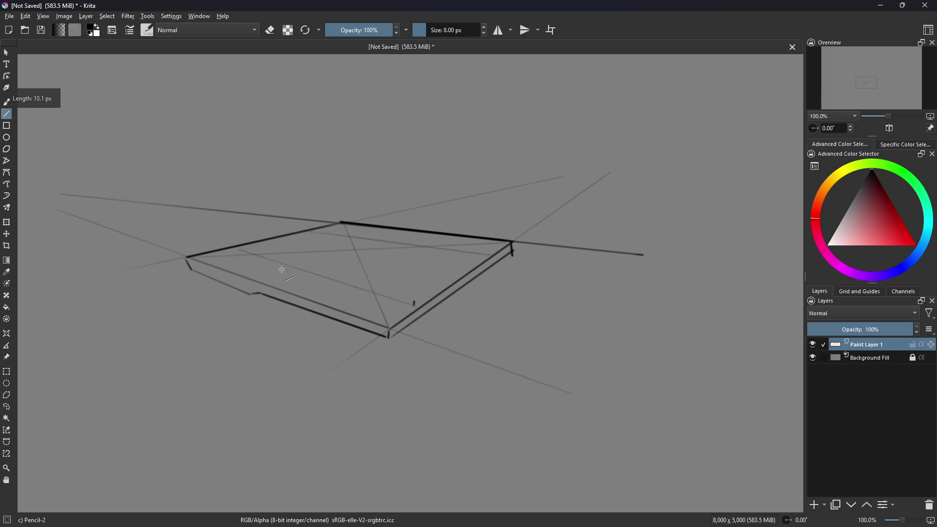
- Outline a thin raised panel on the slab's top face with straight lines along the inset guides
{"action": "mouse_move", "coordinate": [236, 242]}
{"action": "left_mouse_down"}
{"action": "mouse_move", "coordinate": [412, 300]}
{"action": "mouse_move", "coordinate": [489, 251]}
{"action": "mouse_move", "coordinate": [303, 225]}
{"action": "mouse_move", "coordinate": [233, 239]}
{"action": "mouse_move", "coordinate": [417, 306]}
{"action": "left_mouse_up"}
{"action": "left_click", "coordinate": [6, 102]}
{"action": "left_click", "coordinate": [6, 114]}
{"action": "left_click_drag", "start_coordinate": [417, 306], "coordinate": [489, 256]}
{"action": "key", "text": "b"}
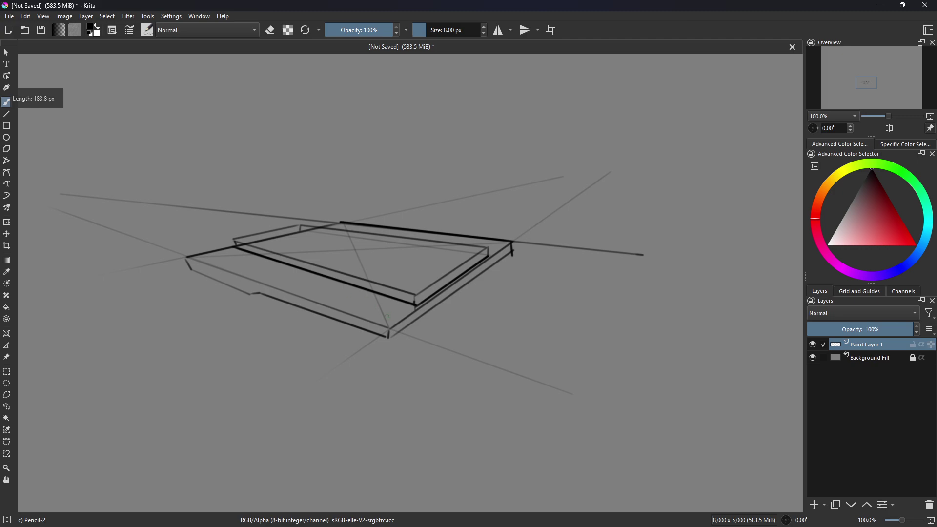
- Draw a rectangular support block below the slab's front edge, with side thickness and a small notch in its outer edge
{"action": "key", "text": "v"}
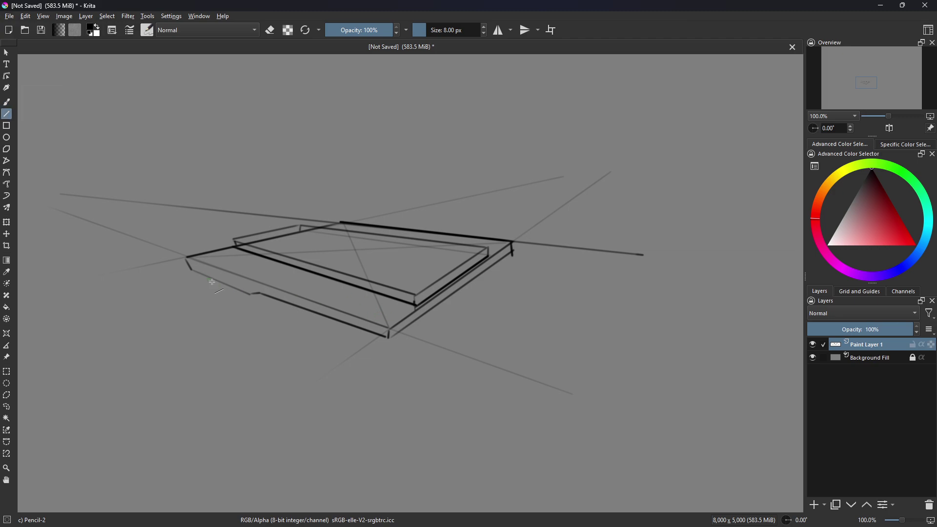
{"action": "mouse_move", "coordinate": [222, 283]}
{"action": "left_mouse_down"}
{"action": "mouse_move", "coordinate": [231, 342]}
{"action": "mouse_move", "coordinate": [304, 425]}
{"action": "mouse_move", "coordinate": [341, 436]}
{"action": "mouse_move", "coordinate": [340, 325]}
{"action": "left_mouse_up"}
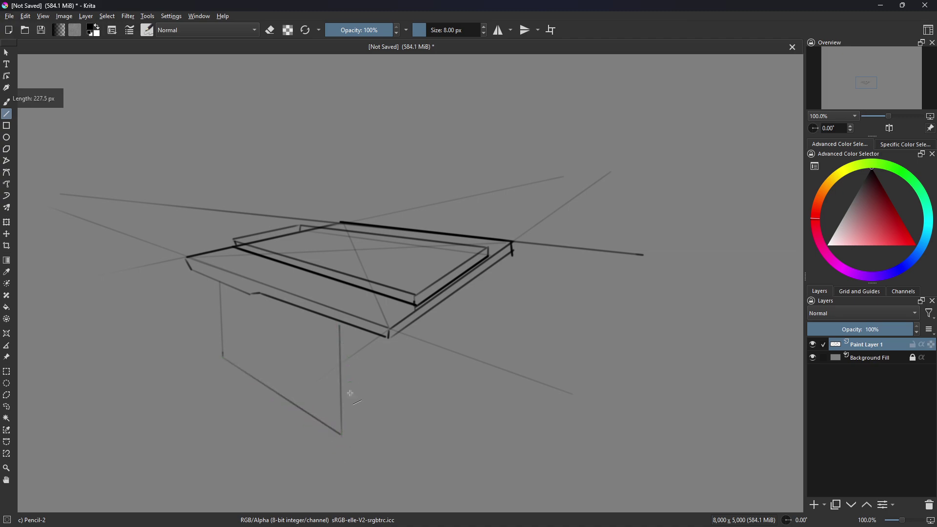
{"action": "left_click_drag", "start_coordinate": [341, 434], "coordinate": [364, 413]}
{"action": "mouse_move", "coordinate": [362, 331]}
{"action": "left_mouse_down"}
{"action": "mouse_move", "coordinate": [363, 413]}
{"action": "mouse_move", "coordinate": [342, 434]}
{"action": "mouse_move", "coordinate": [224, 360]}
{"action": "mouse_move", "coordinate": [219, 316]}
{"action": "mouse_move", "coordinate": [229, 330]}
{"action": "left_mouse_up"}
{"action": "left_click_drag", "start_coordinate": [229, 331], "coordinate": [221, 303]}
{"action": "mouse_move", "coordinate": [221, 303]}
{"action": "left_mouse_down"}
{"action": "mouse_move", "coordinate": [220, 285]}
{"action": "mouse_move", "coordinate": [259, 293]}
{"action": "left_mouse_up"}
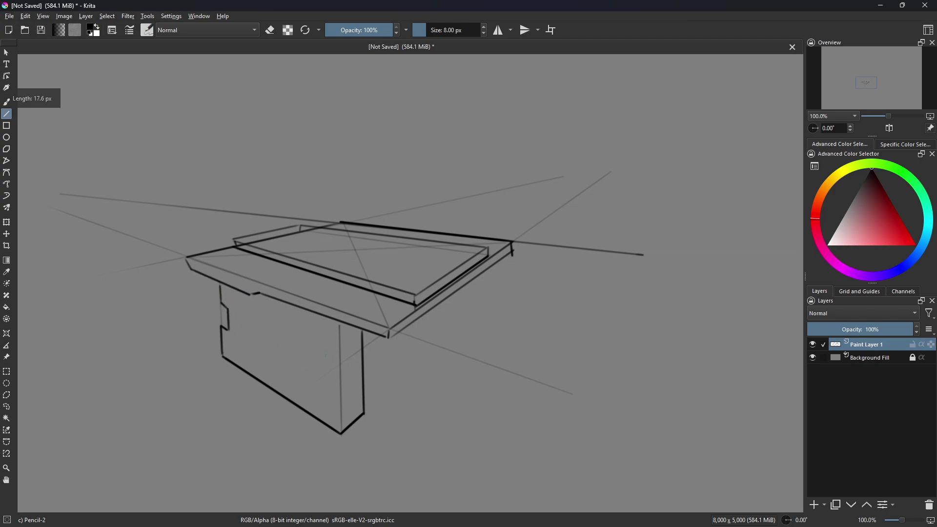
{"action": "key", "text": "b"}
- Switch back to Blender and examine the whole controller beside the unfinished housing blocks
{"action": "mouse_move", "coordinate": [412, 310]}
{"action": "middle_mouse_down"}
{"action": "mouse_move", "coordinate": [376, 332]}
{"action": "mouse_move", "coordinate": [396, 349]}
{"action": "middle_mouse_up"}
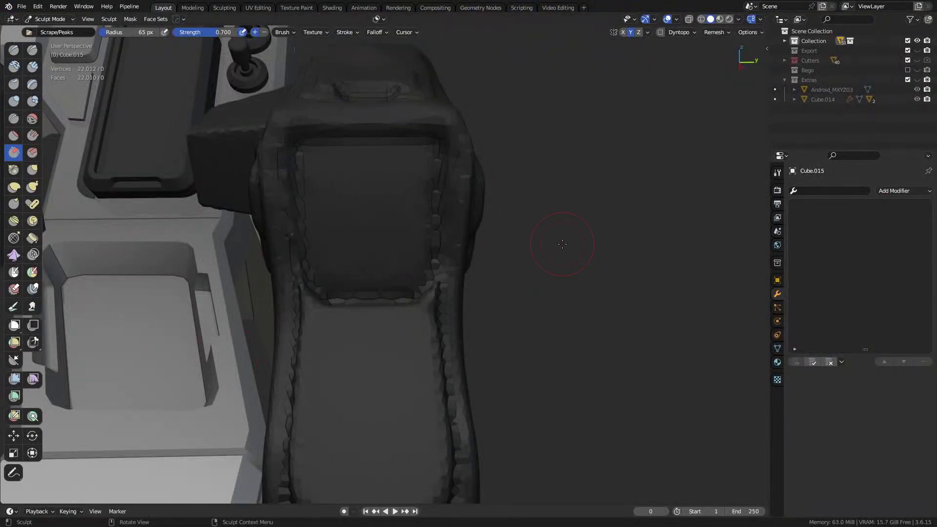
{"action": "mouse_move", "coordinate": [415, 239]}
{"action": "middle_mouse_down"}
{"action": "mouse_move", "coordinate": [371, 237]}
{"action": "mouse_move", "coordinate": [477, 184]}
{"action": "mouse_move", "coordinate": [518, 195]}
{"action": "middle_mouse_up"}
{"action": "scroll", "coordinate": [469, 210], "scroll_direction": "down", "scroll_amount": 2}
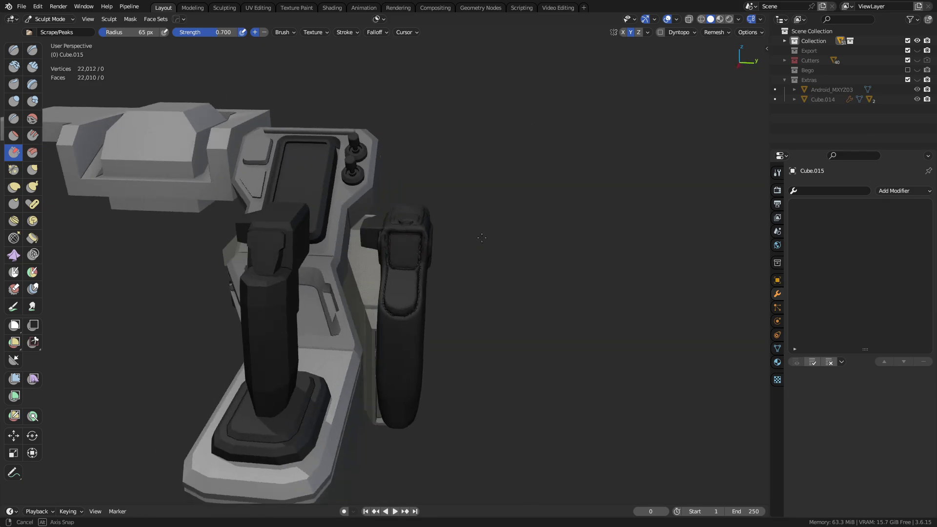
{"action": "middle_click_drag", "start_coordinate": [293, 210], "coordinate": [380, 203], "text": "shift"}
{"action": "scroll", "coordinate": [341, 248], "scroll_direction": "down", "scroll_amount": 2}
{"action": "mouse_move", "coordinate": [342, 247]}
{"action": "middle_mouse_down"}
{"action": "mouse_move", "coordinate": [527, 207]}
{"action": "mouse_move", "coordinate": [503, 247]}
{"action": "middle_mouse_up"}
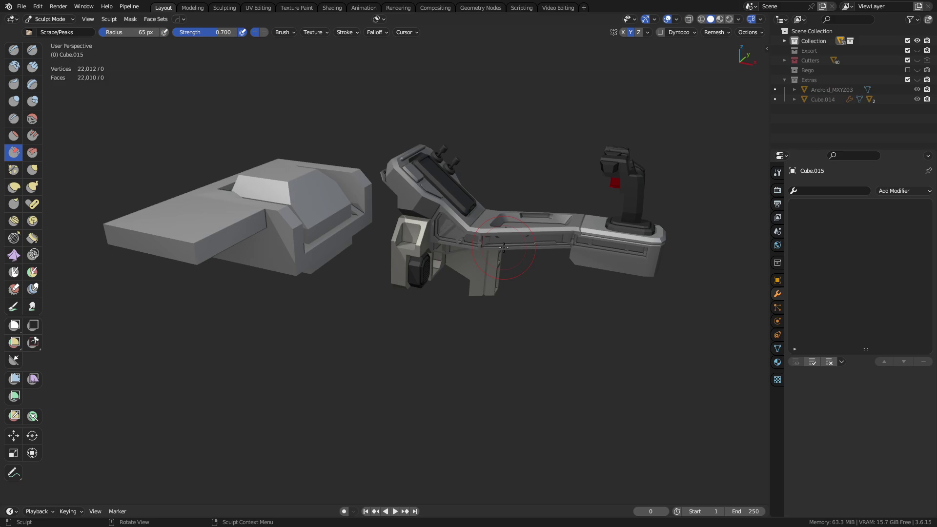
{"action": "middle_click_drag", "start_coordinate": [495, 259], "coordinate": [478, 275]}
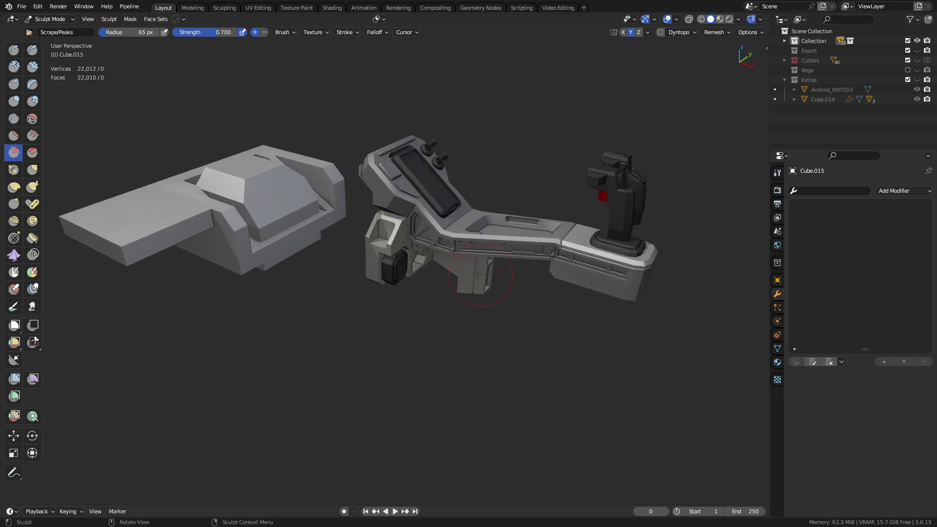
- Leave Sculpt Mode for Object Mode and clear the selection
{"action": "key", "text": "slash"}
{"action": "key", "text": "slash"}
{"action": "left_click", "coordinate": [310, 289]}
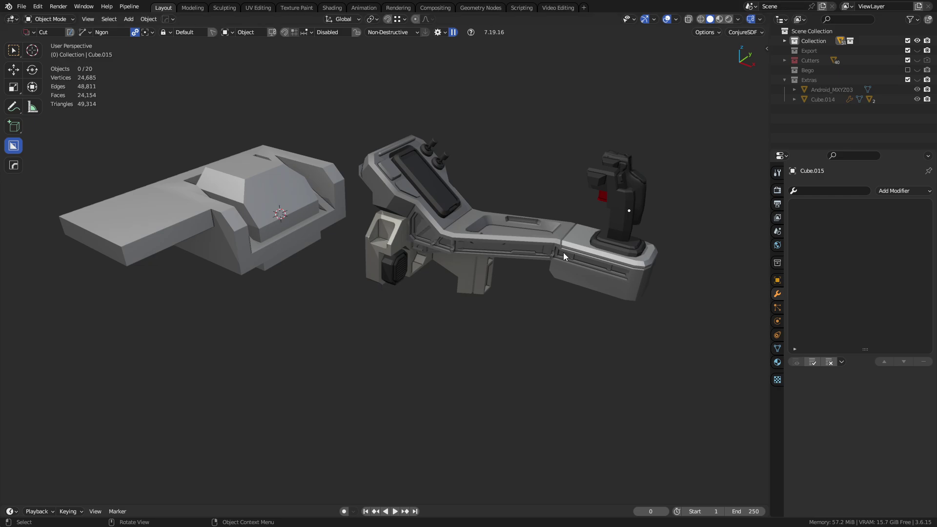
- Unhide the Extras collection in the viewport, leaving the Bego collection excluded
{"action": "middle_click_drag", "start_coordinate": [401, 261], "coordinate": [437, 259]}
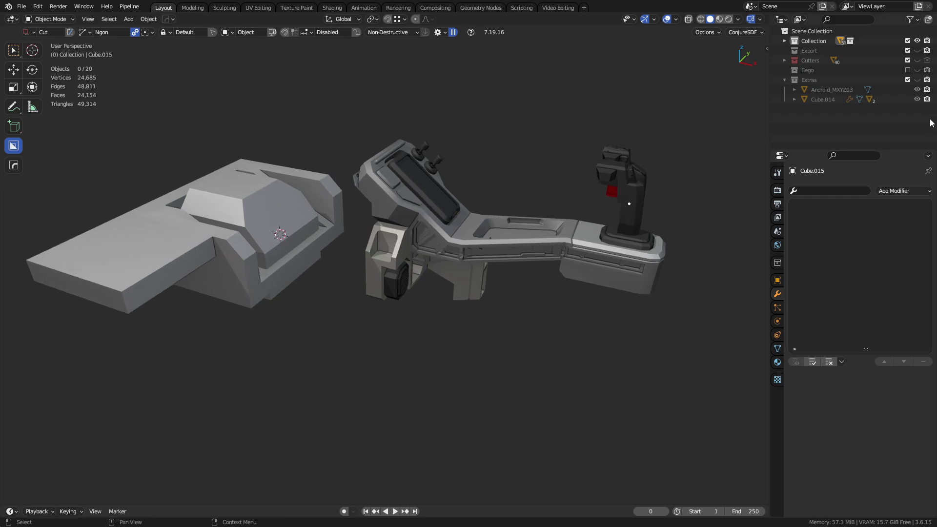
{"action": "left_click", "coordinate": [908, 70]}
{"action": "left_click", "coordinate": [908, 71]}
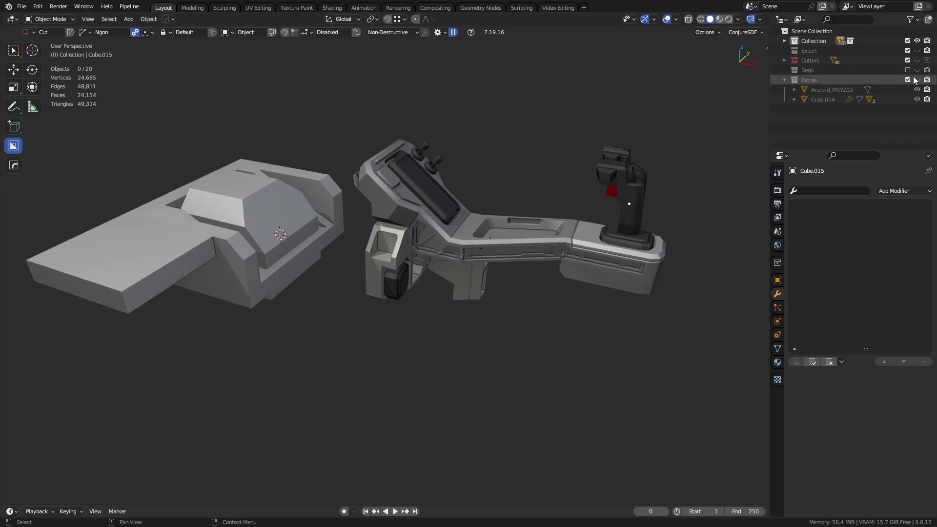
{"action": "left_click", "coordinate": [918, 80]}
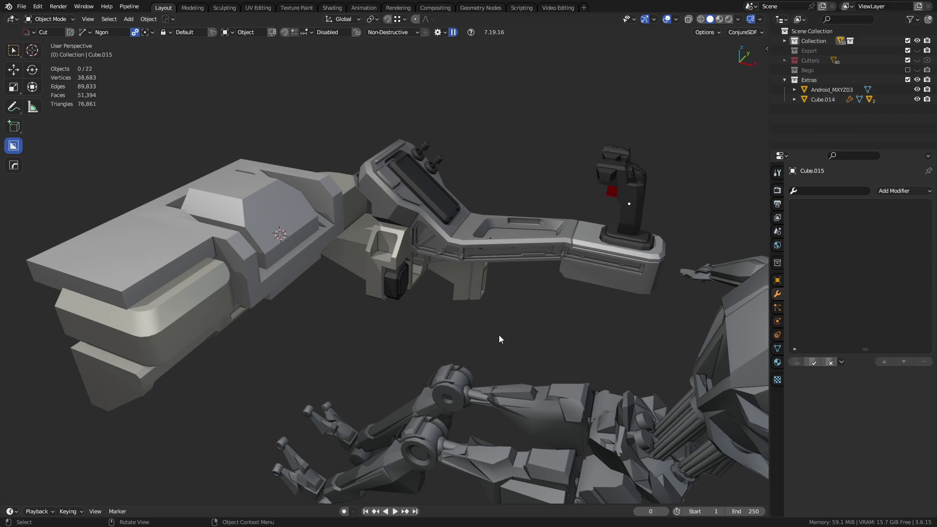
- Assign Material.001 to the large housing block that surrounds the faceted center piece
{"action": "left_click", "coordinate": [232, 208]}
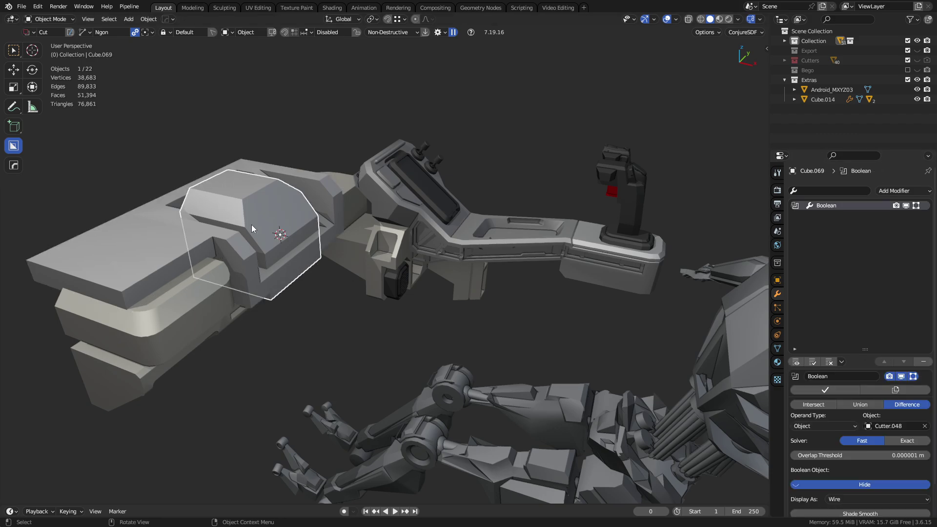
{"action": "left_click", "coordinate": [189, 242]}
{"action": "left_click", "coordinate": [778, 362]}
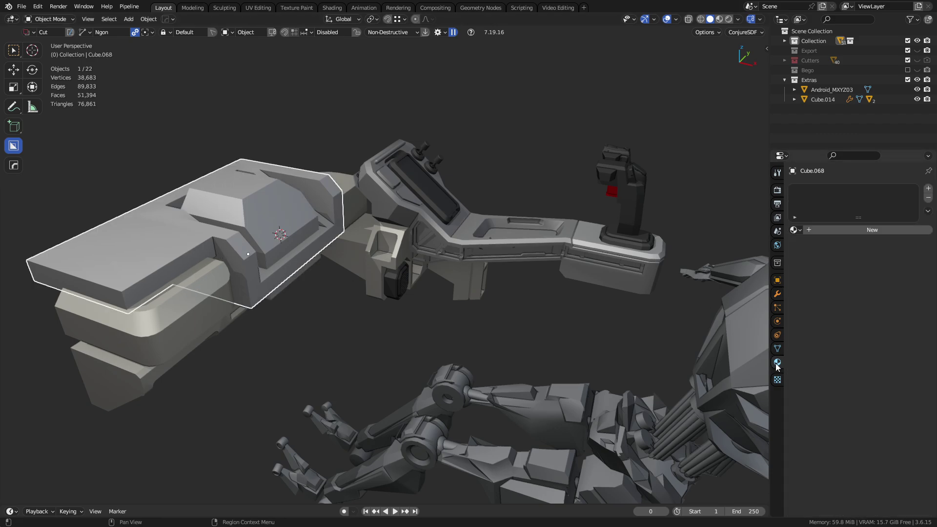
{"action": "left_click", "coordinate": [796, 230]}
{"action": "left_click", "coordinate": [817, 254]}
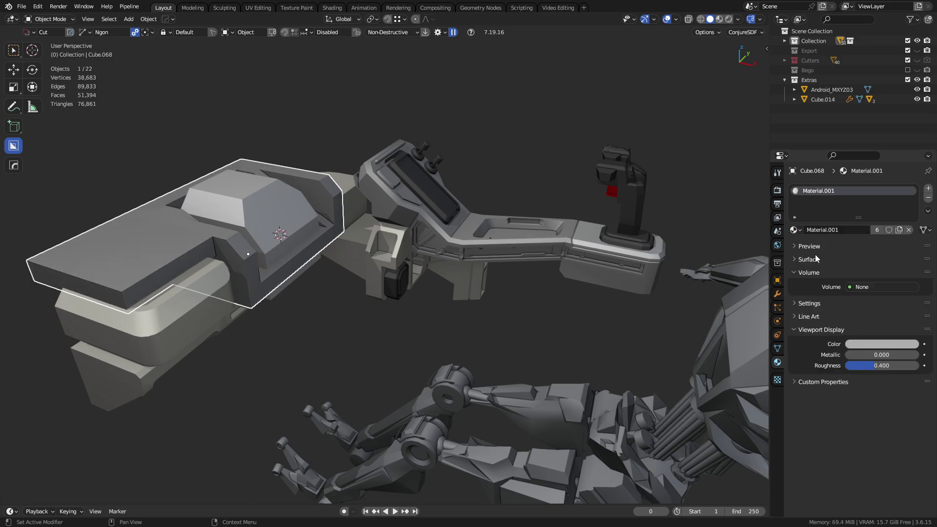
- Assign Material.002 to the faceted center block after trying Material.005 and Material.003, and deselect it
{"action": "left_click", "coordinate": [233, 193]}
{"action": "left_click", "coordinate": [796, 230]}
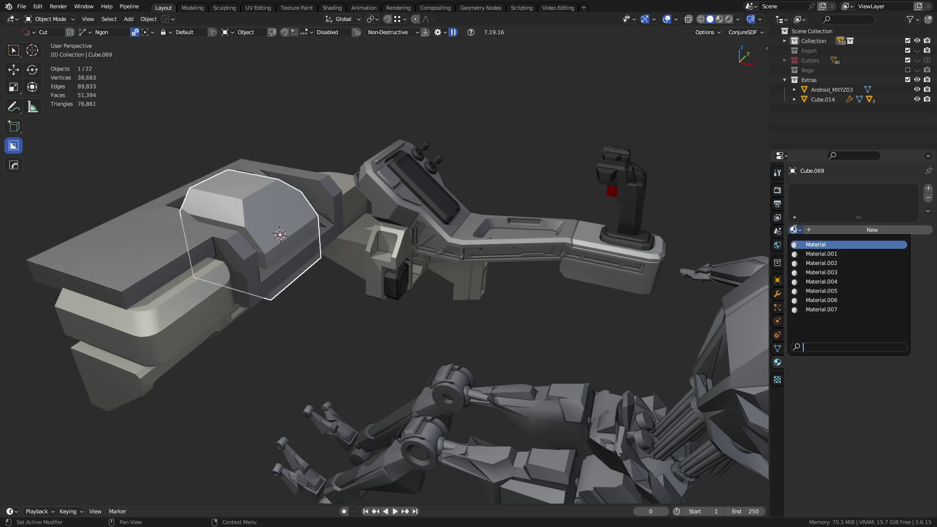
{"action": "left_click", "coordinate": [816, 290]}
{"action": "left_click", "coordinate": [800, 232]}
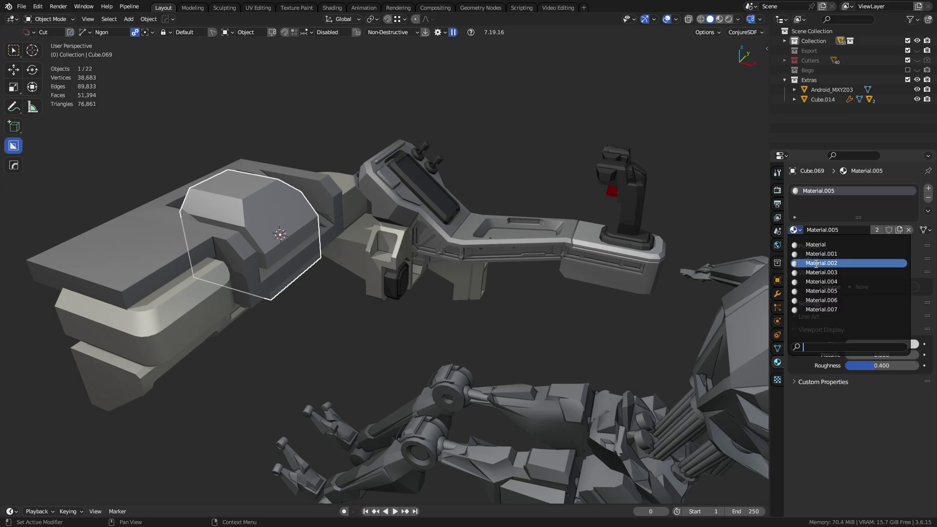
{"action": "left_click", "coordinate": [818, 270]}
{"action": "left_click", "coordinate": [796, 230]}
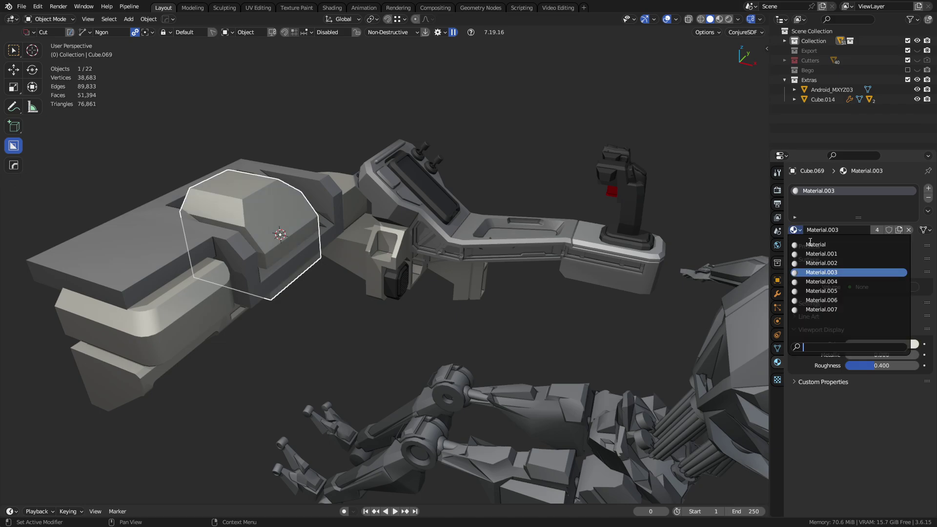
{"action": "left_click", "coordinate": [817, 260]}
{"action": "left_click", "coordinate": [502, 270]}
- Examine the recolored housing blocks, the console and the android figure from several angles
{"action": "middle_click_drag", "start_coordinate": [502, 271], "coordinate": [551, 259]}
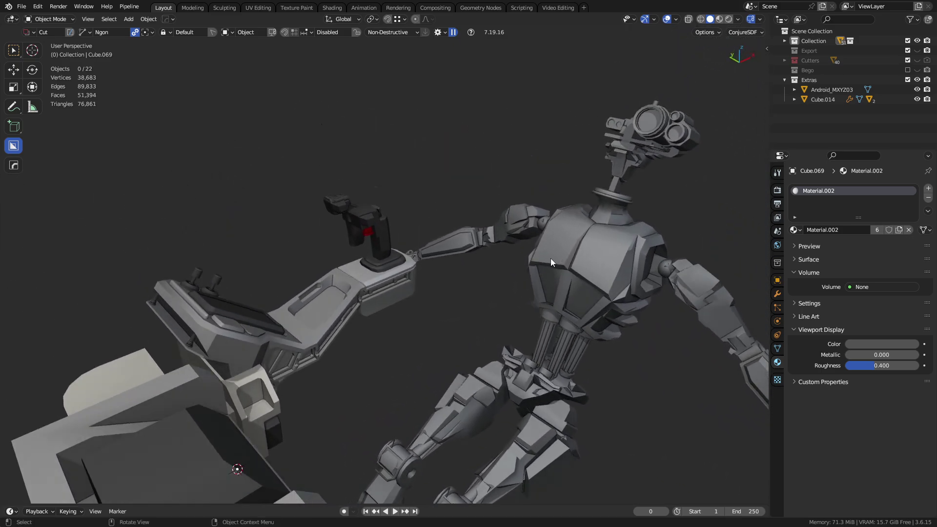
{"action": "left_click", "coordinate": [567, 243]}
{"action": "middle_click_drag", "start_coordinate": [608, 215], "coordinate": [359, 310]}
{"action": "key", "text": "a"}
{"action": "key", "text": "a"}
{"action": "middle_click_drag", "start_coordinate": [464, 309], "coordinate": [477, 265]}
{"action": "left_click", "coordinate": [476, 234]}
{"action": "left_click", "coordinate": [395, 180]}
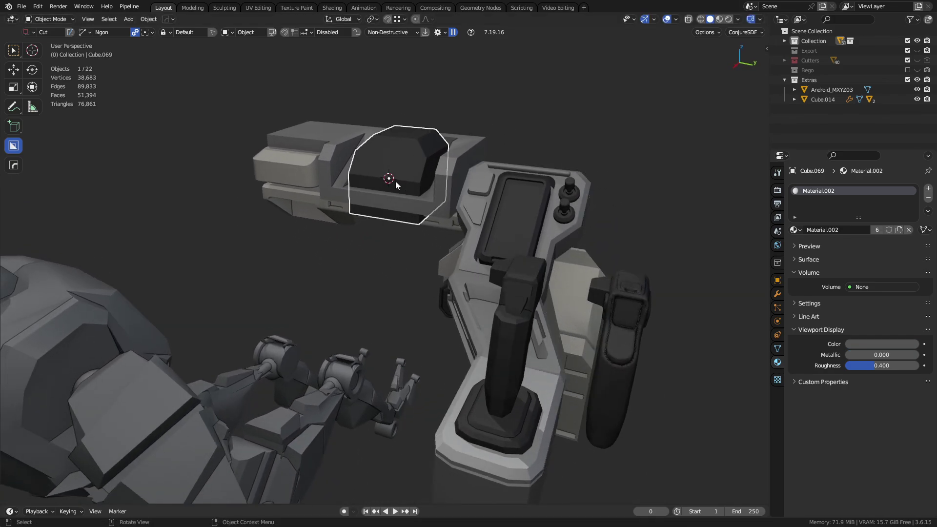
{"action": "middle_click_drag", "start_coordinate": [396, 181], "coordinate": [367, 310]}
{"action": "key", "text": "alt+a"}
{"action": "scroll", "coordinate": [344, 191], "scroll_direction": "up", "scroll_amount": 2}
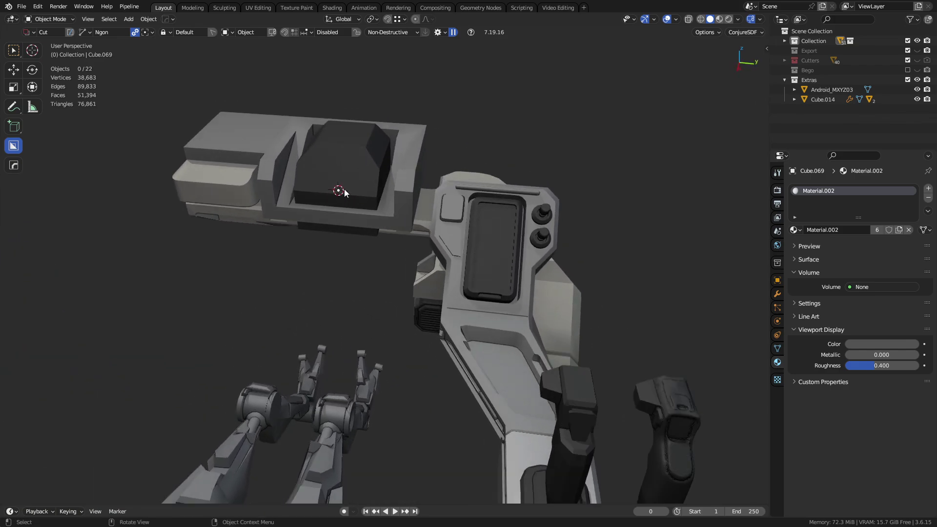
- Fly around the scene to examine the housing blocks and the joystick console up close
{"action": "middle_click", "coordinate": [345, 192], "text": "alt"}
{"action": "left_click", "coordinate": [373, 224]}
{"action": "key", "text": "Tab"}
{"action": "left_click", "coordinate": [397, 230]}
{"action": "middle_click_drag", "start_coordinate": [412, 253], "coordinate": [473, 218]}
{"action": "key", "text": "ctrl+Tab"}
{"action": "left_click", "coordinate": [444, 220]}
{"action": "key", "text": "shift+grave"}
{"action": "key", "text": "s"}
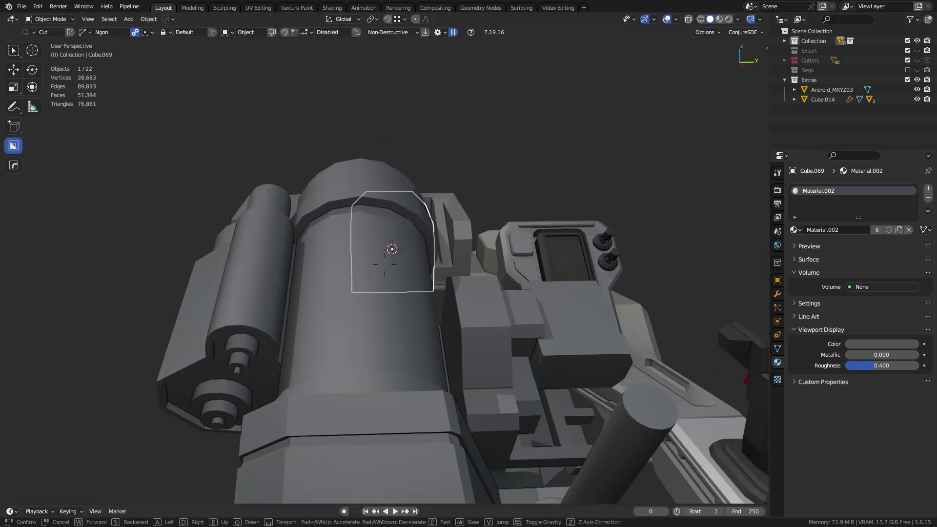
{"action": "key", "text": "w"}
{"action": "key", "text": "d"}
{"action": "key", "text": "a"}
{"action": "key", "text": "s"}
{"action": "key", "text": "d"}
{"action": "key", "text": "a"}
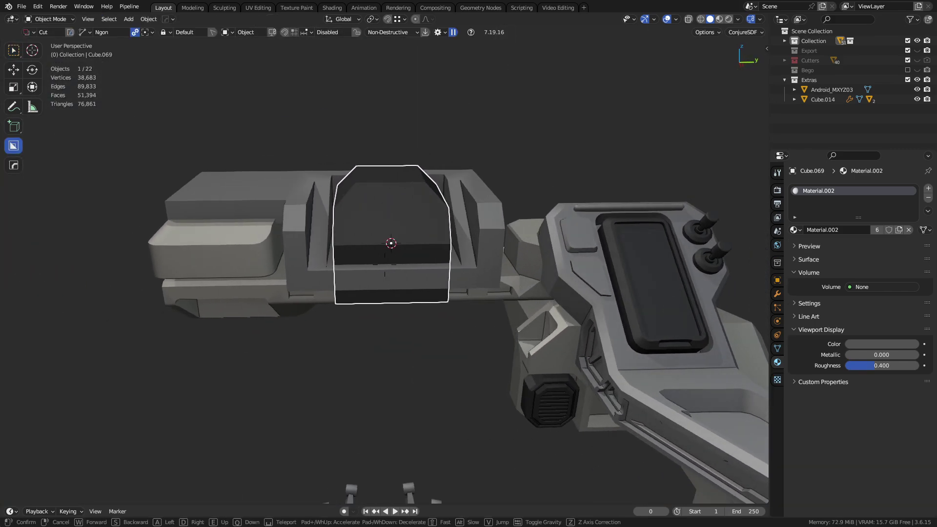
{"action": "left_click", "coordinate": [385, 265]}
{"action": "left_click", "coordinate": [436, 359]}
{"action": "key", "text": "shift+grave"}
{"action": "left_click", "coordinate": [384, 266]}
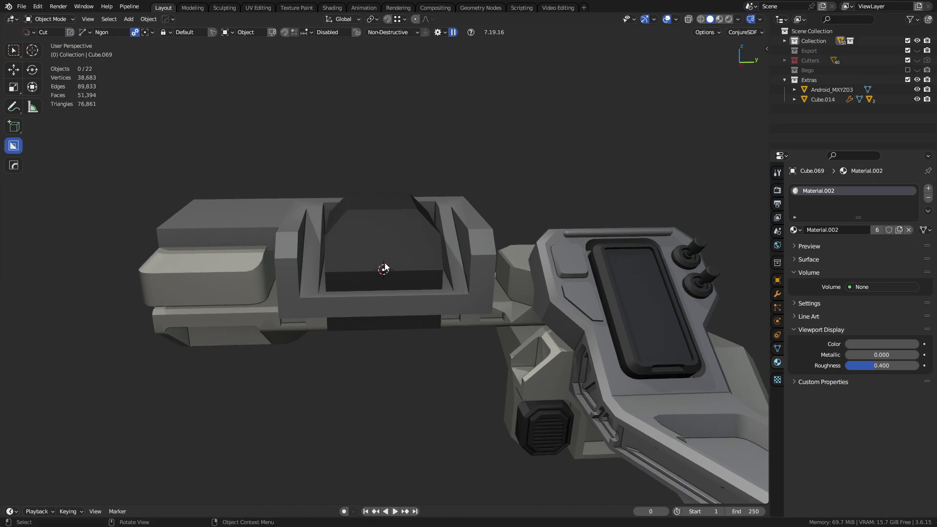
{"action": "key", "text": "shift+grave"}
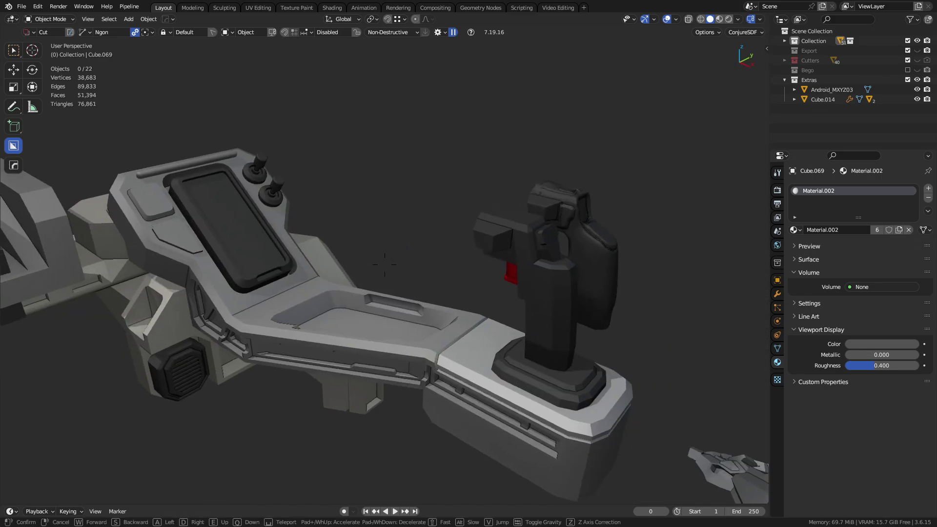
{"action": "left_click", "coordinate": [384, 264]}
- Select the dark faceted center block of the housing and frame it more closely
{"action": "left_click", "coordinate": [376, 251]}
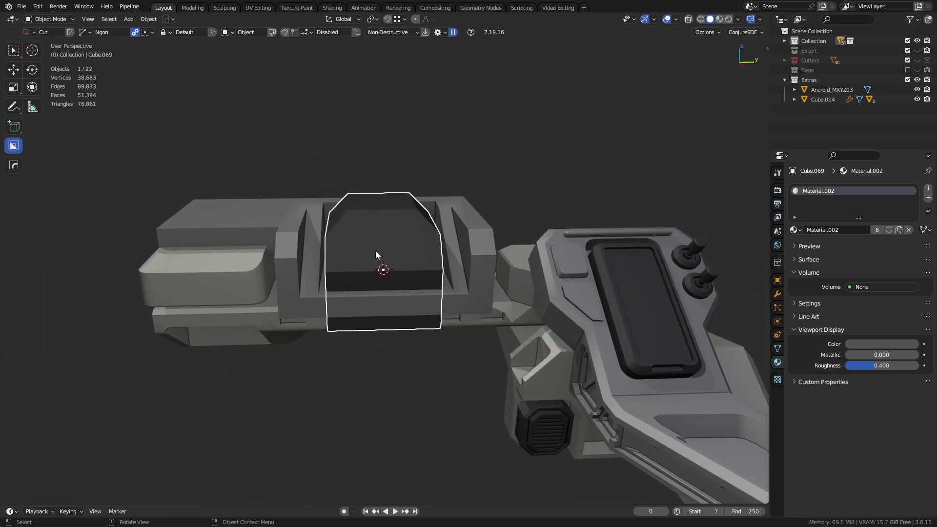
{"action": "key", "text": "Tab"}
{"action": "key", "text": "Tab"}
{"action": "scroll", "coordinate": [362, 249], "scroll_direction": "up", "scroll_amount": 3}
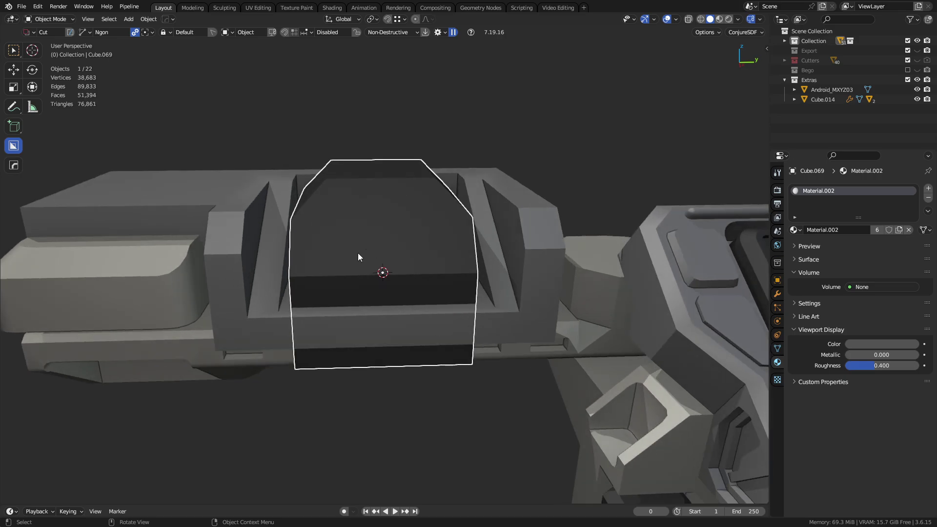
- Cut a rounded-corner box pocket into the sloped front of the dark center block with BoxCutter
{"action": "key", "text": "alt+w"}
{"action": "key", "text": "alt+w"}
{"action": "key", "text": "ctrl+d"}
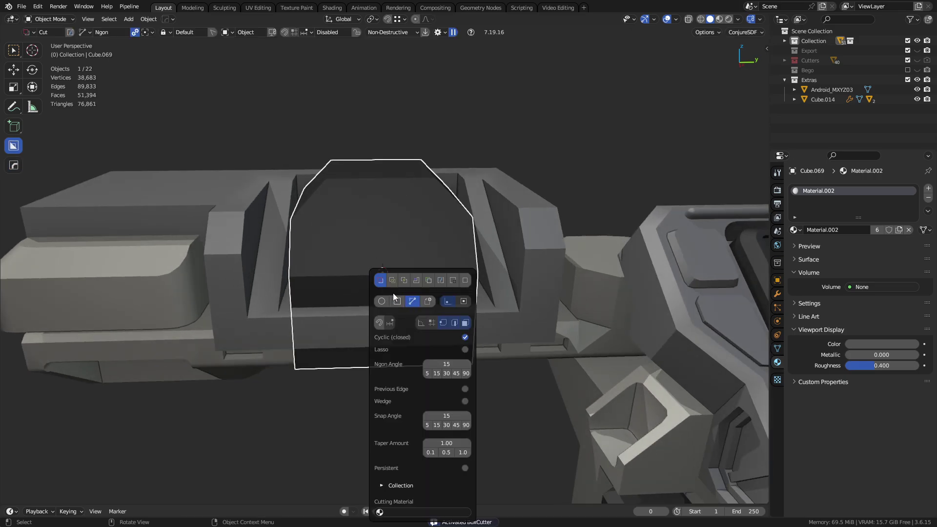
{"action": "left_click", "coordinate": [398, 301]}
{"action": "mouse_move", "coordinate": [318, 299]}
{"action": "left_mouse_down"}
{"action": "mouse_move", "coordinate": [441, 236]}
{"action": "mouse_move", "coordinate": [464, 215]}
{"action": "mouse_move", "coordinate": [445, 207]}
{"action": "left_mouse_up"}
{"action": "key", "text": "b"}
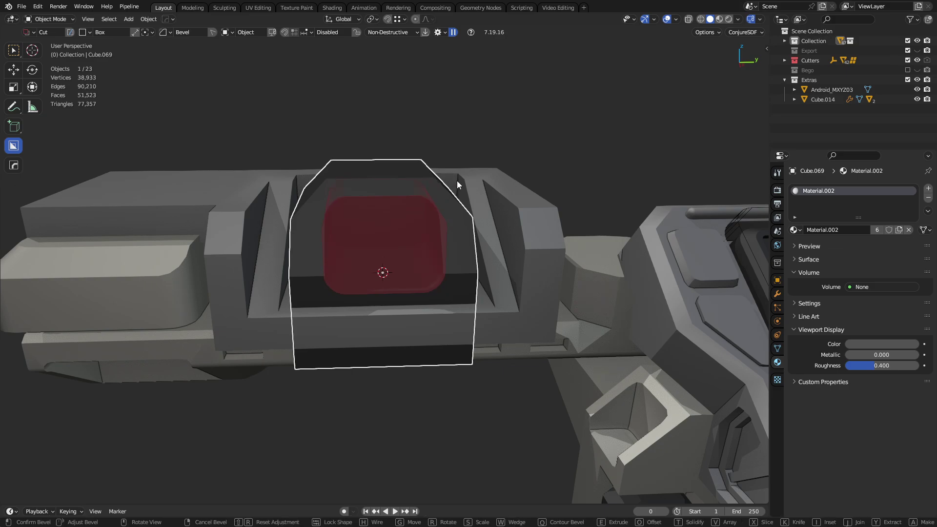
{"action": "left_click", "coordinate": [442, 181]}
- Raise the outer top edge of the pocket's cutter by about 0.017 m along Z and return to Object Mode
{"action": "middle_click_drag", "start_coordinate": [443, 181], "coordinate": [537, 378]}
{"action": "left_click", "coordinate": [537, 379]}
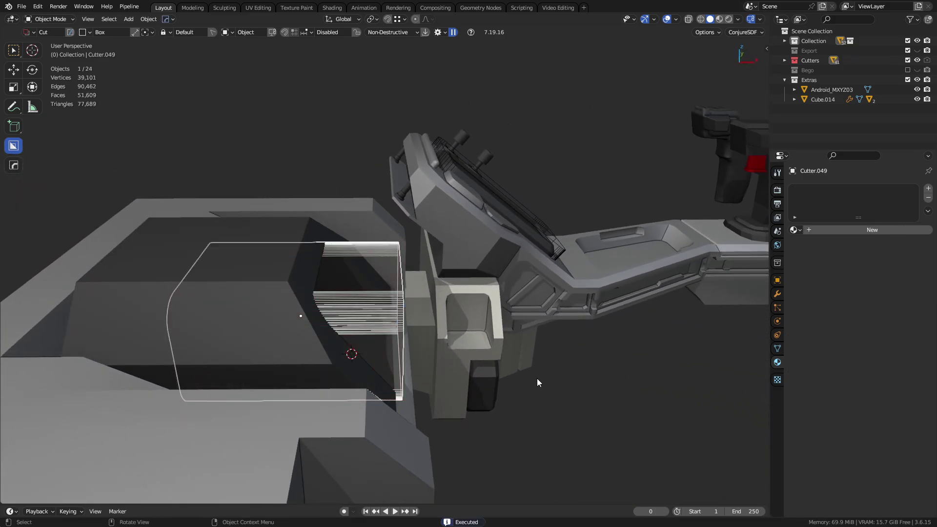
{"action": "key", "text": "Tab"}
{"action": "key", "text": "KP_1"}
{"action": "left_click_drag", "start_coordinate": [356, 281], "coordinate": [451, 366]}
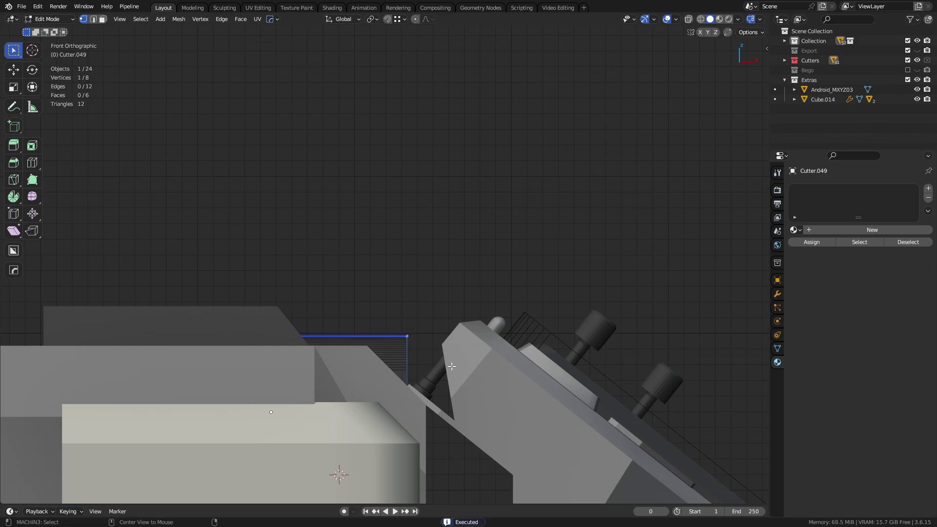
{"action": "key", "text": "alt+z"}
{"action": "left_click_drag", "start_coordinate": [352, 375], "coordinate": [471, 275]}
{"action": "key", "text": "g"}
{"action": "key", "text": "z"}
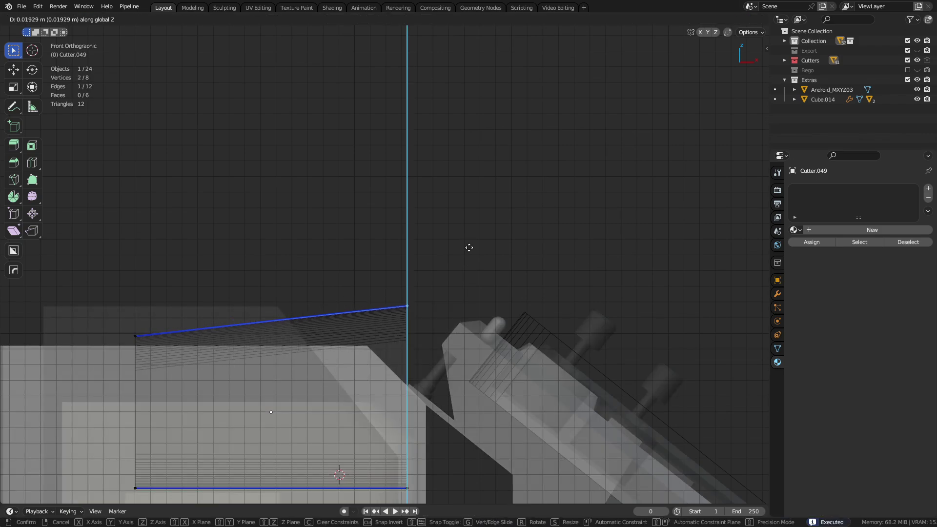
{"action": "left_click", "coordinate": [469, 251]}
{"action": "key", "text": "ctrl+Tab"}
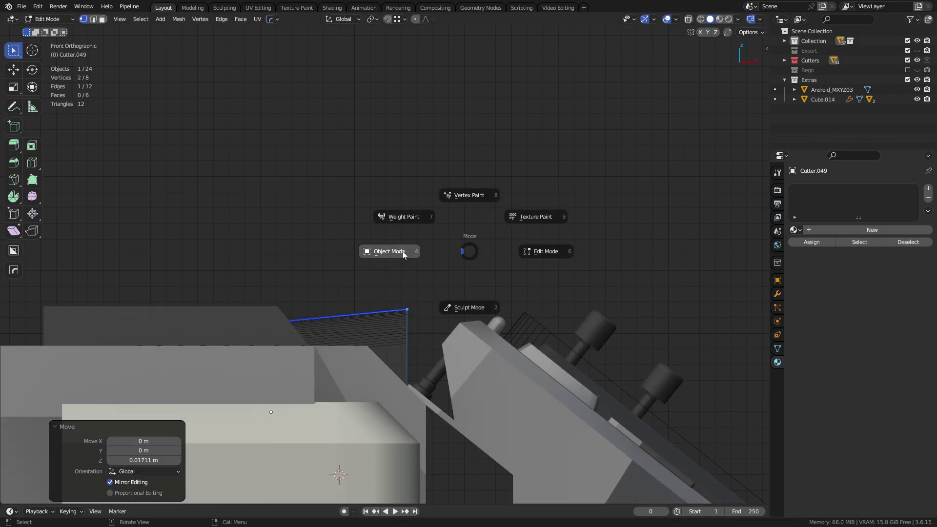
{"action": "left_click", "coordinate": [403, 251]}
- Select the pocket's cutter and hide it, leaving the cut in the center block
{"action": "middle_click_drag", "start_coordinate": [529, 283], "coordinate": [388, 309]}
{"action": "key", "text": "1"}
{"action": "key", "text": "ctrl+z"}
{"action": "left_click", "coordinate": [316, 219]}
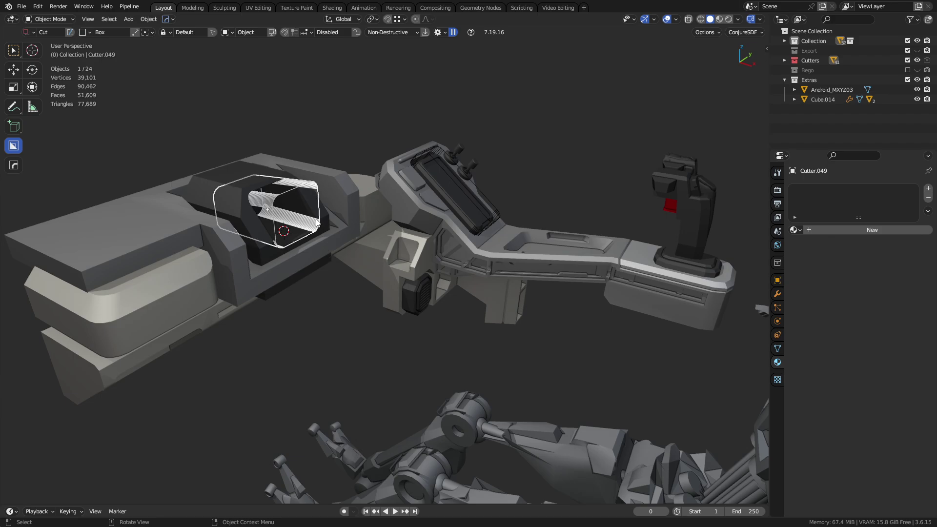
{"action": "key", "text": "Delete"}
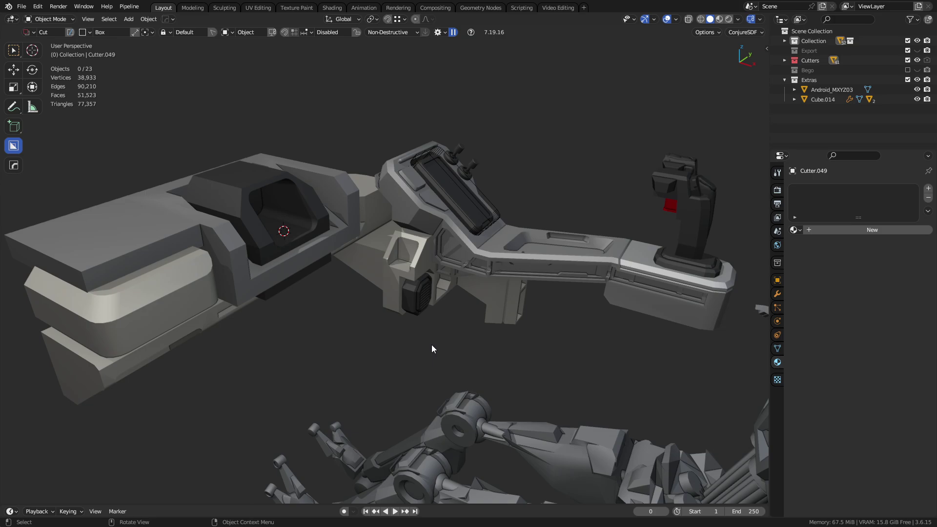
- Examine the console, the housing pocket and the android figure from several angles
{"action": "middle_click_drag", "start_coordinate": [570, 326], "coordinate": [404, 245]}
{"action": "left_click", "coordinate": [405, 240]}
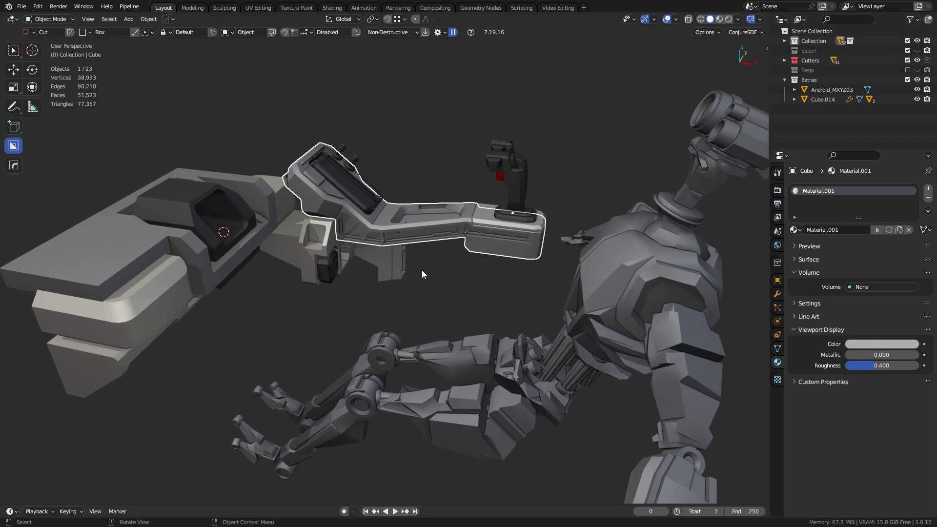
{"action": "middle_click_drag", "start_coordinate": [422, 270], "coordinate": [369, 195]}
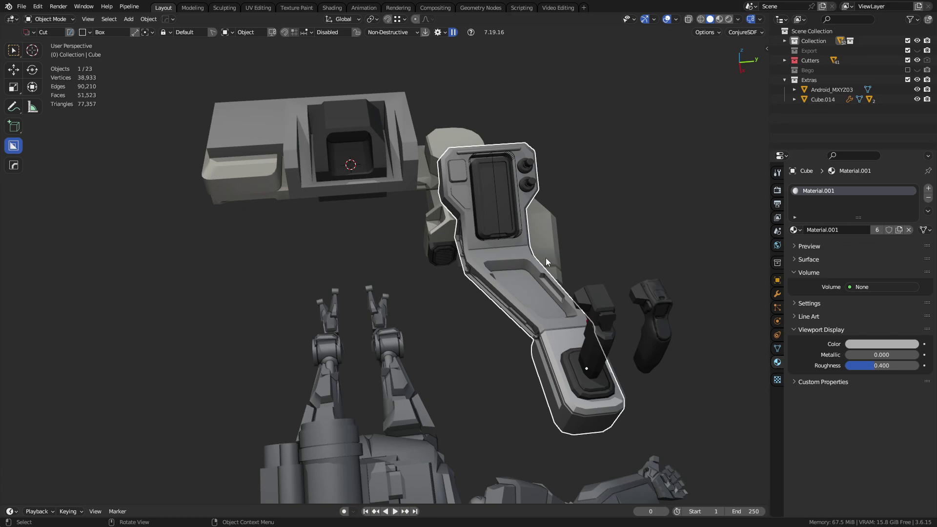
{"action": "middle_click_drag", "start_coordinate": [546, 258], "coordinate": [475, 278]}
{"action": "left_click", "coordinate": [476, 308]}
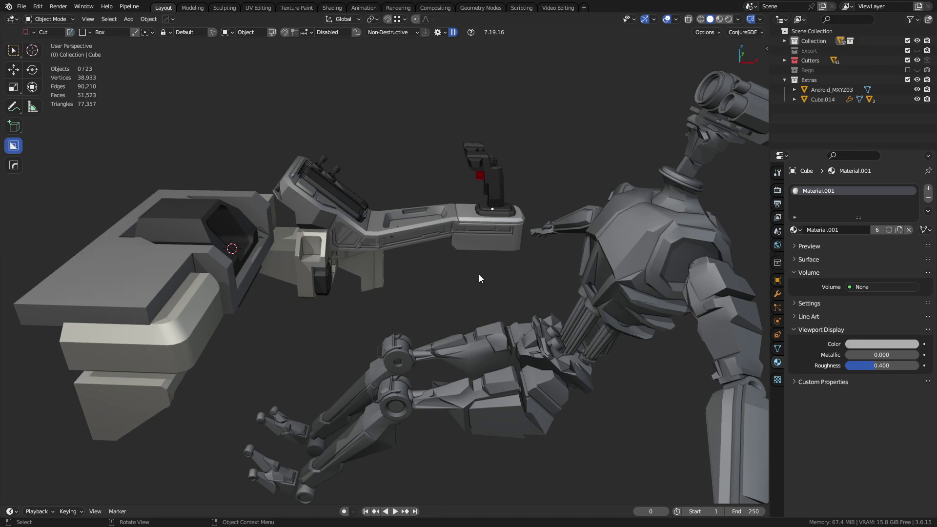
- Add a 30° bevel about 0.002 wide and a keep-sharp Weighted Normal modifier to the console body
{"action": "left_click", "coordinate": [421, 239]}
{"action": "mouse_move", "coordinate": [406, 219]}
{"action": "middle_mouse_down", "text": "alt"}
{"action": "mouse_move", "coordinate": [418, 241]}
{"action": "mouse_move", "coordinate": [409, 222]}
{"action": "middle_mouse_up", "text": "alt"}
{"action": "middle_click", "coordinate": [364, 227], "text": "alt"}
{"action": "scroll", "coordinate": [505, 210], "scroll_direction": "up", "scroll_amount": 11}
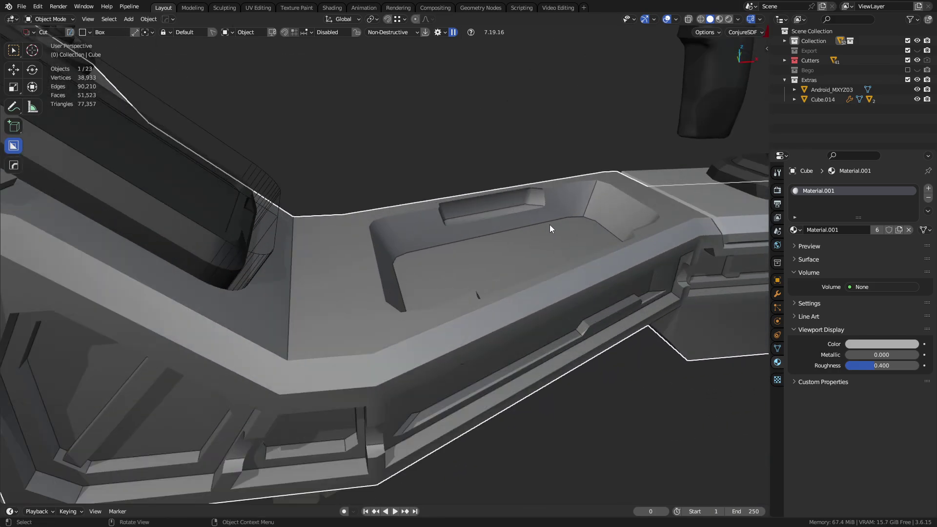
{"action": "middle_click_drag", "start_coordinate": [517, 234], "coordinate": [403, 266]}
{"action": "key", "text": "q"}
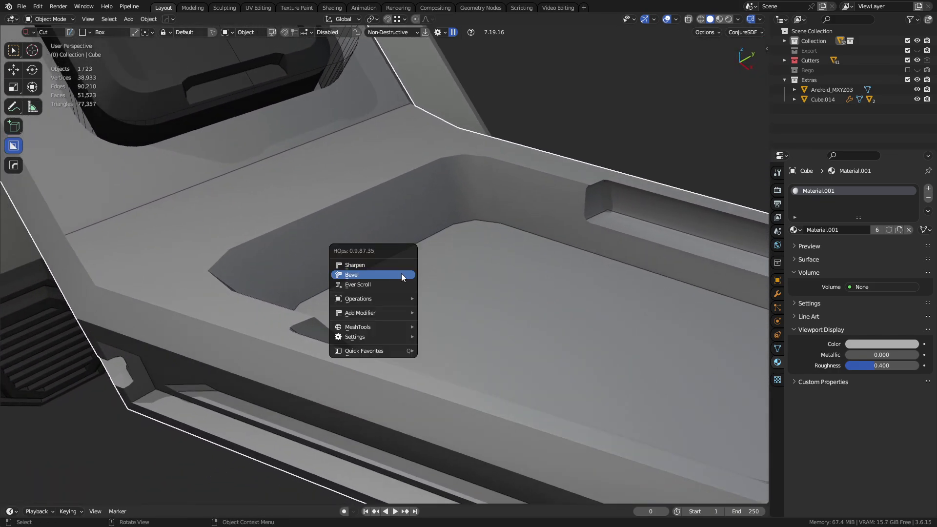
{"action": "left_click", "coordinate": [404, 275]}
{"action": "scroll", "coordinate": [415, 278], "scroll_direction": "up", "scroll_amount": 1}
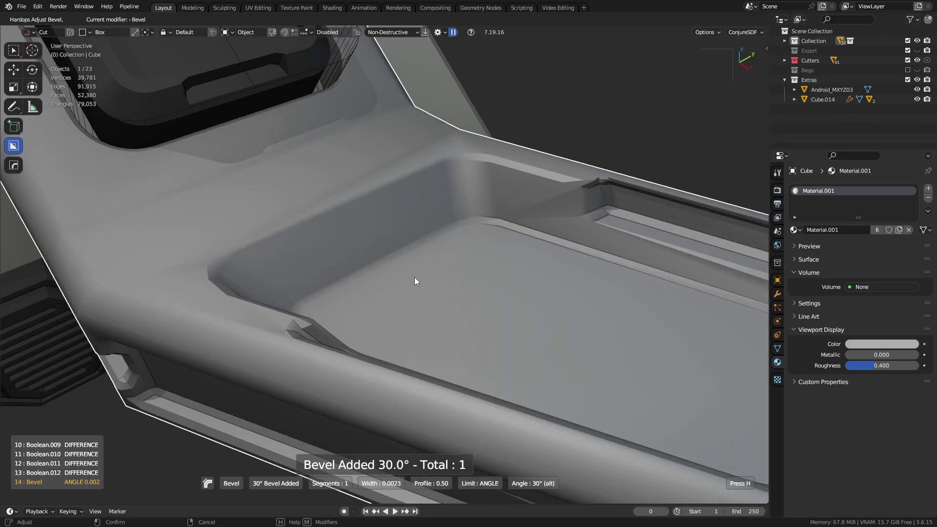
{"action": "left_click", "coordinate": [414, 278]}
{"action": "key", "text": "q"}
{"action": "left_click", "coordinate": [410, 274]}
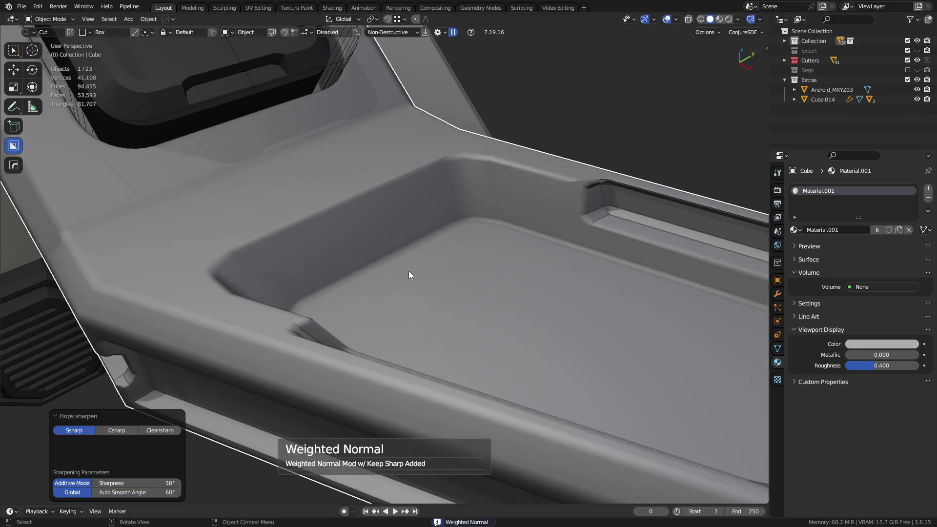
{"action": "key", "text": "alt+a"}
- Add a 30° bevel about 0.002 wide and a keep-sharp Weighted Normal modifier to the console's dark recessed screen block
{"action": "middle_click_drag", "start_coordinate": [513, 291], "coordinate": [347, 202]}
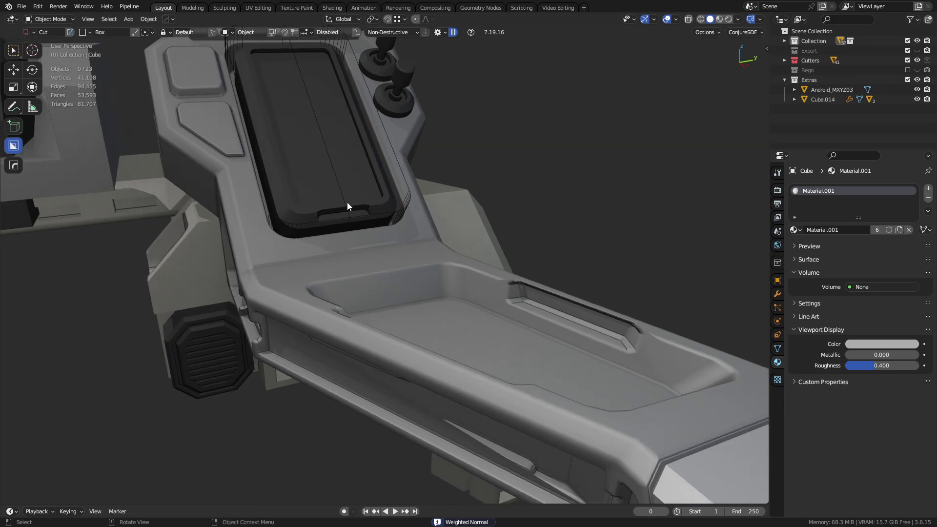
{"action": "left_click", "coordinate": [370, 216]}
{"action": "key", "text": "q"}
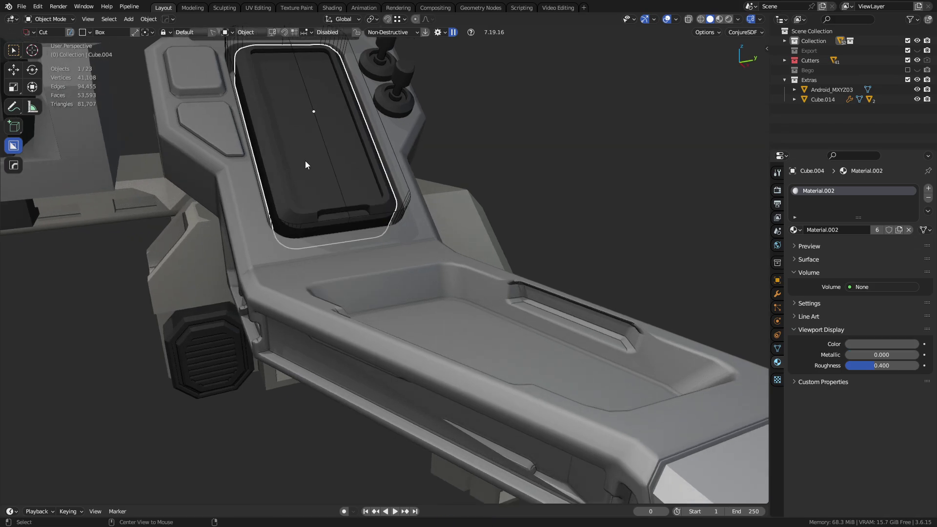
{"action": "middle_click", "coordinate": [306, 160], "text": "alt"}
{"action": "scroll", "coordinate": [461, 289], "scroll_direction": "up", "scroll_amount": 3}
{"action": "middle_click_drag", "start_coordinate": [461, 293], "coordinate": [472, 265]}
{"action": "key", "text": "q"}
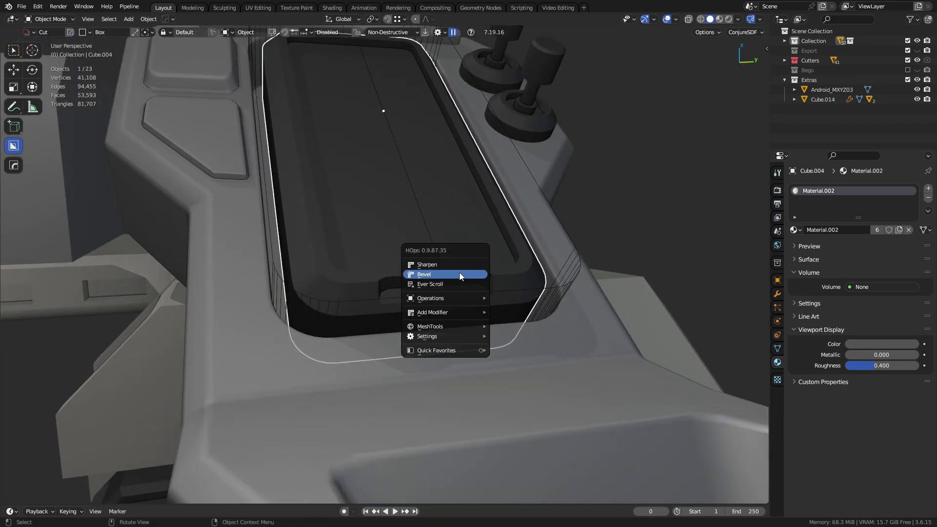
{"action": "left_click", "coordinate": [459, 273]}
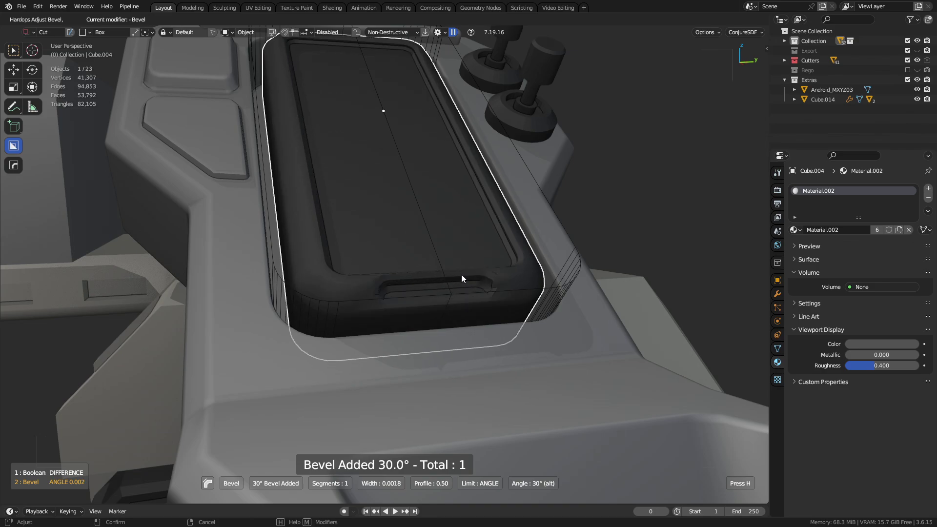
{"action": "left_click", "coordinate": [462, 274]}
{"action": "key", "text": "q"}
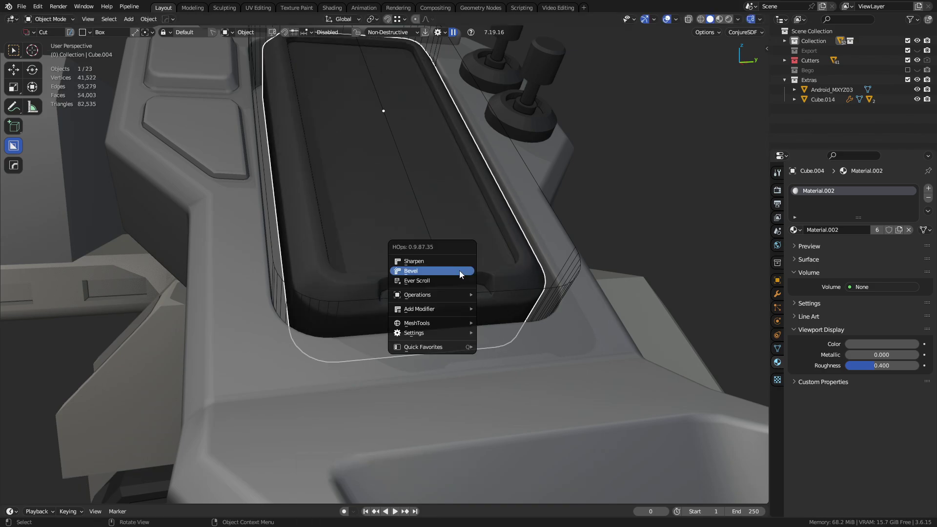
{"action": "left_click", "coordinate": [452, 263], "text": "alt"}
{"action": "key", "text": "alt+a"}
{"action": "scroll", "coordinate": [384, 249], "scroll_direction": "down", "scroll_amount": 4}
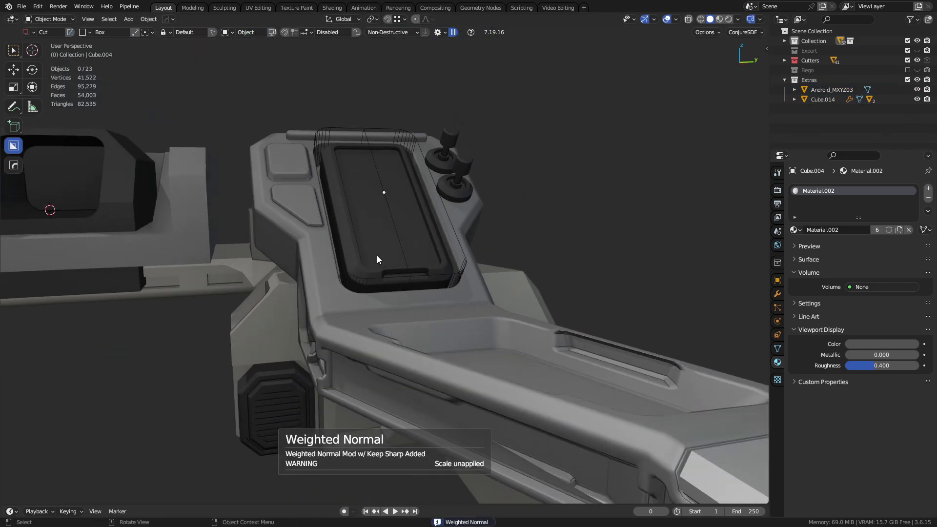
- Isolate the main Collection and examine the beveled console and screen up close
{"action": "key", "text": "1"}
{"action": "middle_click_drag", "start_coordinate": [382, 259], "coordinate": [428, 295]}
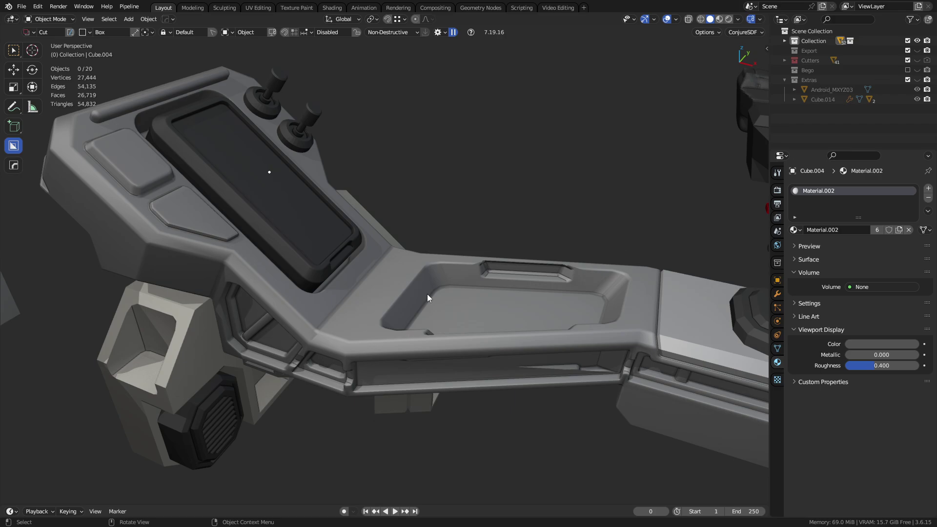
{"action": "left_click", "coordinate": [417, 285]}
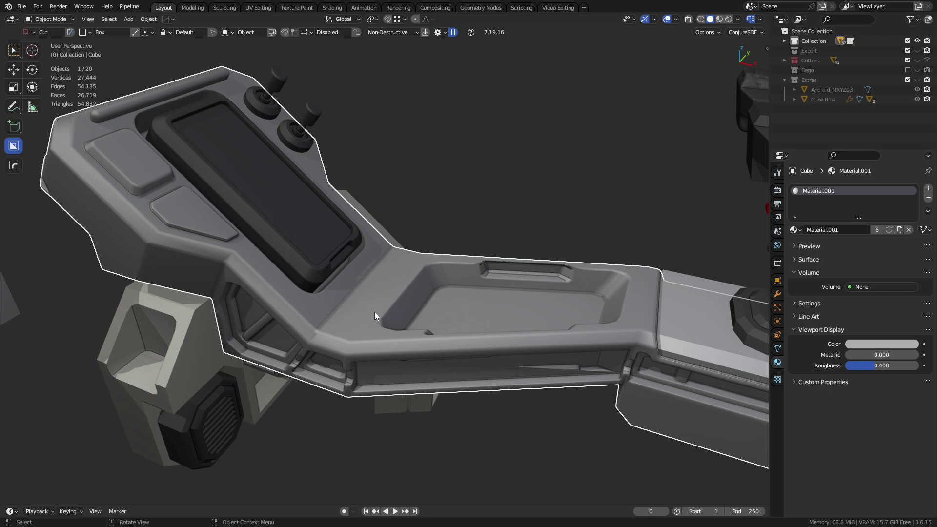
{"action": "middle_click_drag", "start_coordinate": [374, 312], "coordinate": [403, 312]}
{"action": "scroll", "coordinate": [385, 321], "scroll_direction": "up", "scroll_amount": 3}
{"action": "key", "text": "alt+a"}
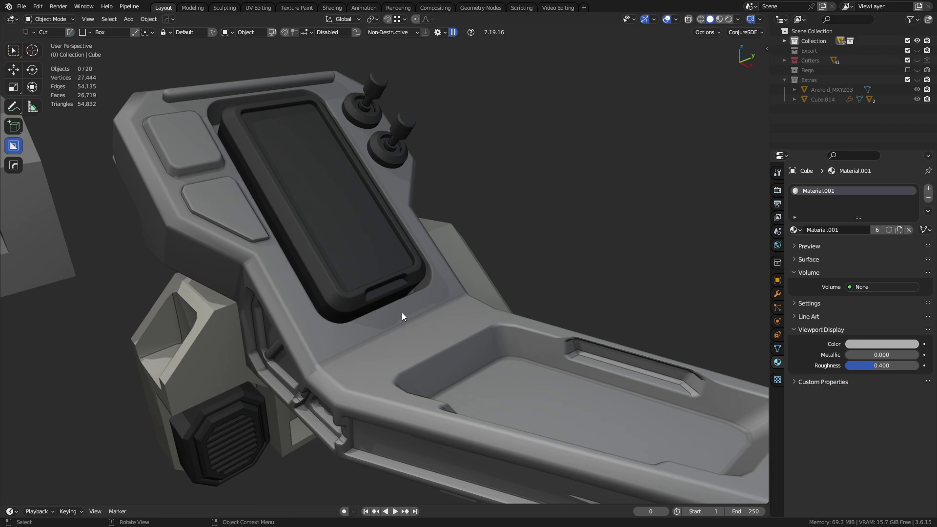
- Apply Shade Auto Smooth at 30° to both small thumbsticks beside the console screen
{"action": "middle_click_drag", "start_coordinate": [402, 312], "coordinate": [487, 243]}
{"action": "scroll", "coordinate": [476, 246], "scroll_direction": "up", "scroll_amount": 8}
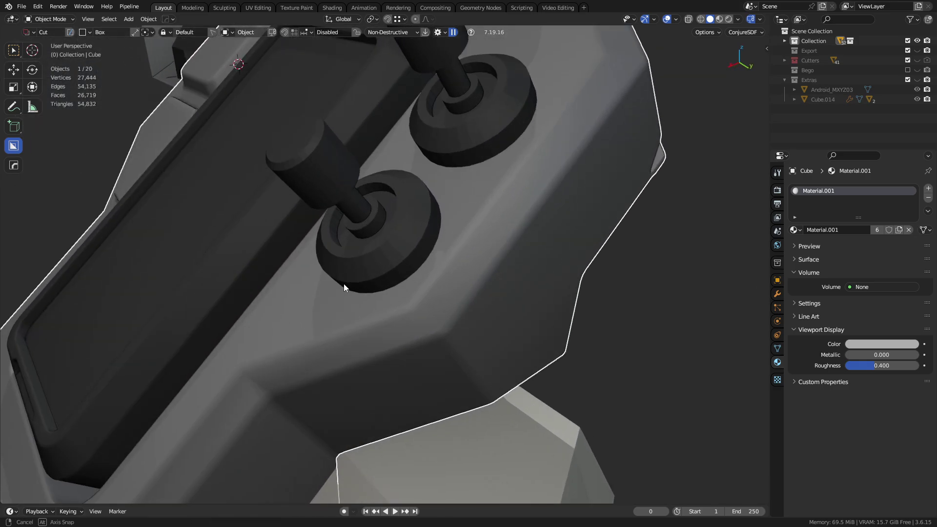
{"action": "left_click", "coordinate": [348, 255]}
{"action": "right_click", "coordinate": [347, 254]}
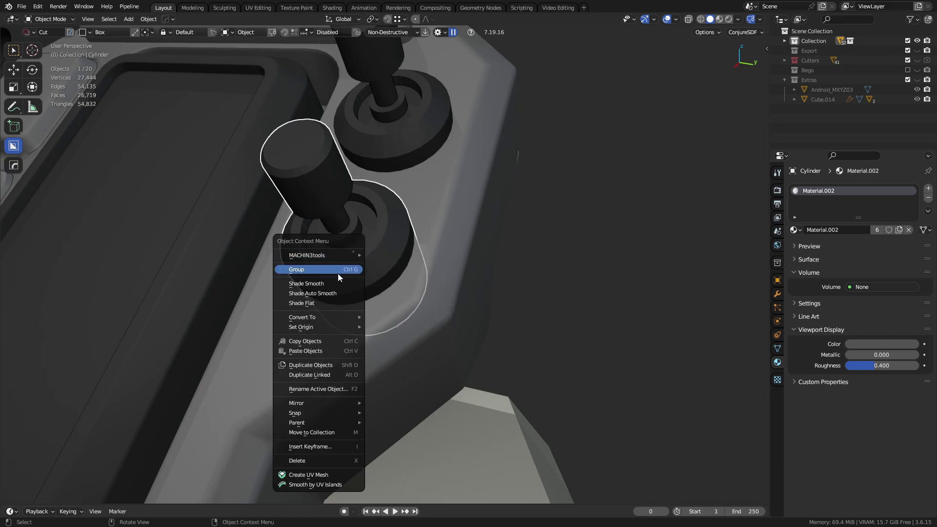
{"action": "left_click", "coordinate": [338, 270]}
{"action": "left_click", "coordinate": [389, 131]}
{"action": "right_click", "coordinate": [389, 131]}
{"action": "left_click", "coordinate": [388, 139]}
{"action": "middle_click_drag", "start_coordinate": [390, 163], "coordinate": [421, 230], "text": "shift"}
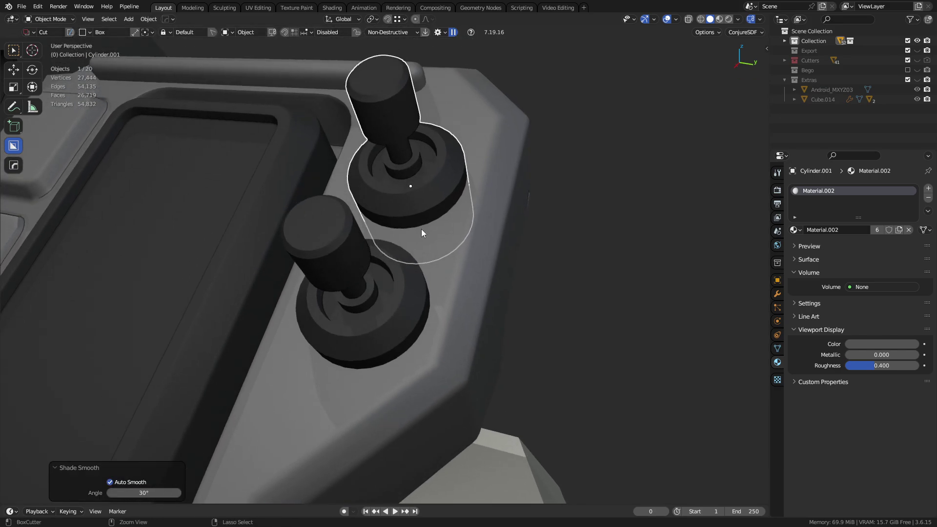
{"action": "scroll", "coordinate": [405, 264], "scroll_direction": "down", "scroll_amount": 3}
{"action": "key", "text": "alt+a"}
- Make the Extras collection visible again and deselect the center block
{"action": "scroll", "coordinate": [345, 288], "scroll_direction": "down", "scroll_amount": 3}
{"action": "middle_click_drag", "start_coordinate": [352, 308], "coordinate": [410, 269], "text": "shift"}
{"action": "scroll", "coordinate": [397, 349], "scroll_direction": "down", "scroll_amount": 4}
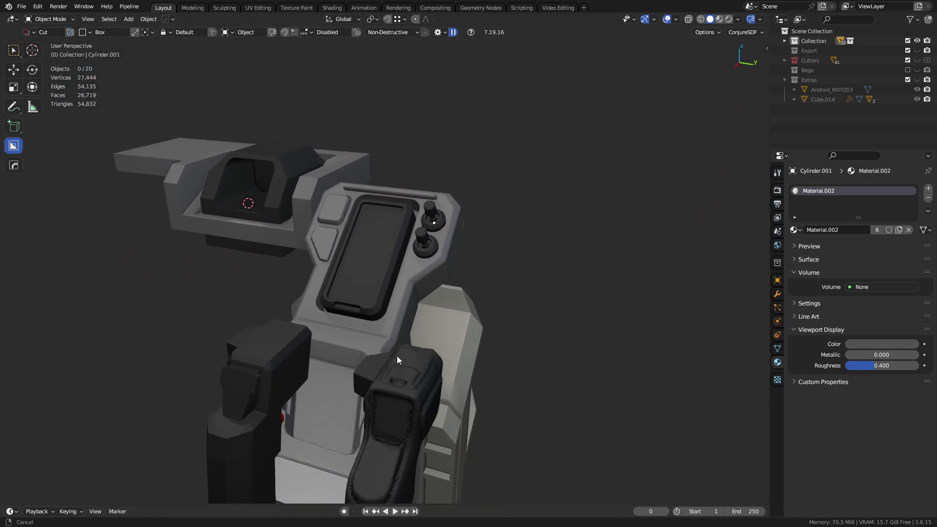
{"action": "middle_click_drag", "start_coordinate": [349, 341], "coordinate": [488, 336]}
{"action": "scroll", "coordinate": [488, 336], "scroll_direction": "up", "scroll_amount": 2}
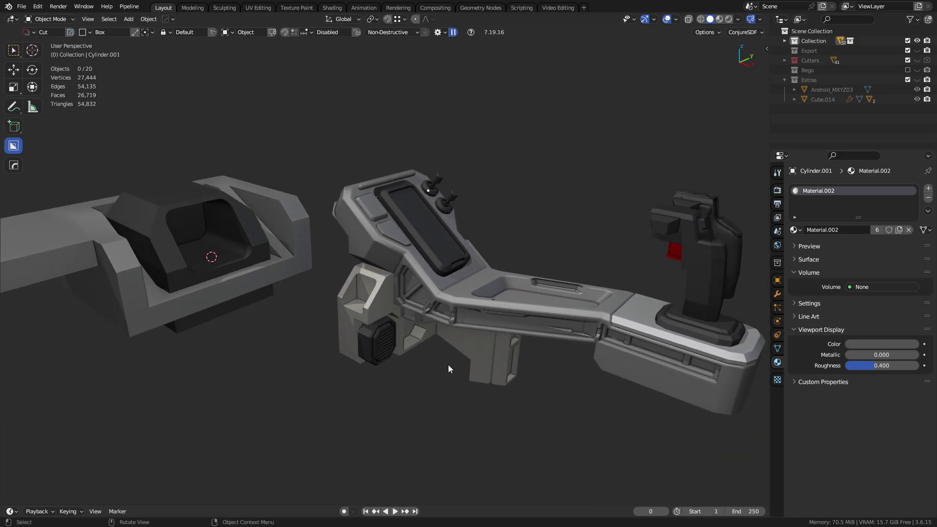
{"action": "left_click", "coordinate": [221, 312]}
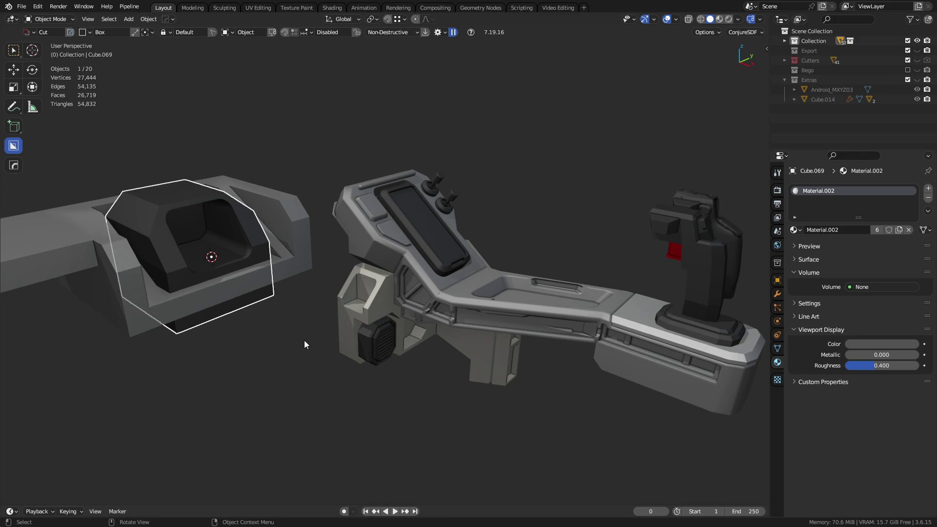
{"action": "middle_click_drag", "start_coordinate": [304, 341], "coordinate": [380, 321], "text": "shift"}
{"action": "left_click", "coordinate": [918, 79]}
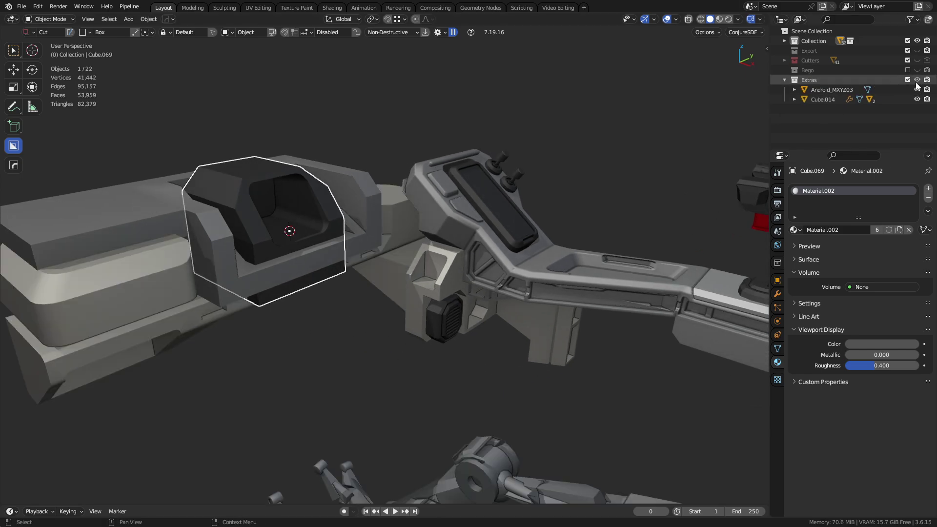
{"action": "left_click", "coordinate": [401, 347]}
{"action": "middle_click_drag", "start_coordinate": [402, 347], "coordinate": [389, 259]}
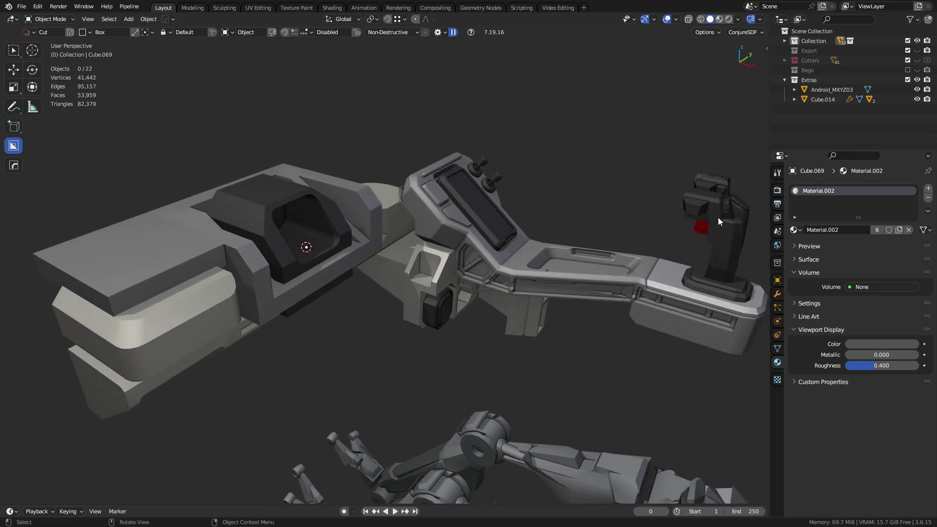
- Bevel the near vertical corner edge of the side housing's top slab about 0.102 m wide with one segment, and deselect everything
{"action": "left_click", "coordinate": [203, 306]}
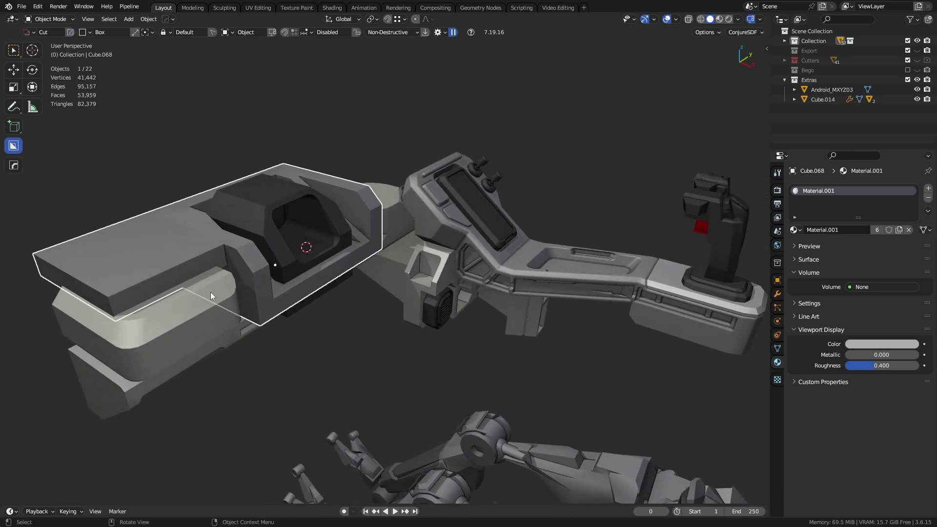
{"action": "key", "text": "ctrl+Tab"}
{"action": "left_click", "coordinate": [180, 288]}
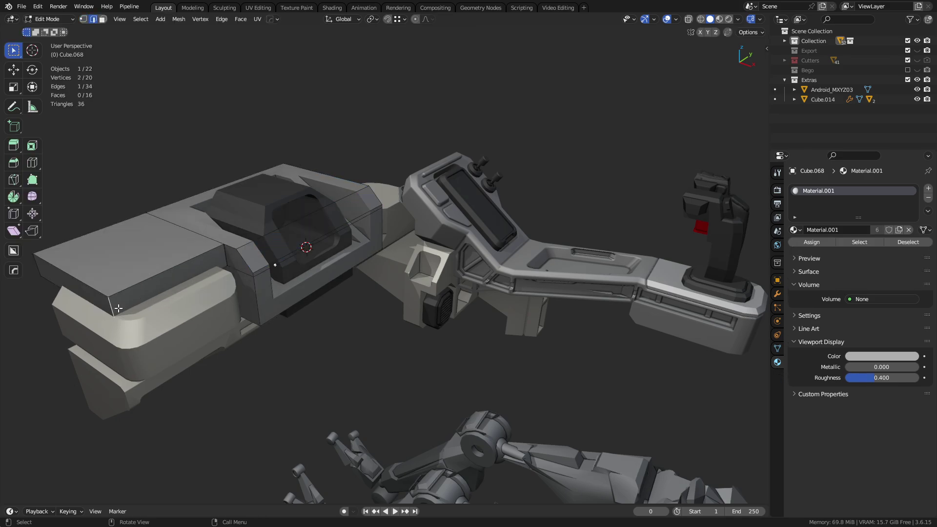
{"action": "key", "text": "ctrl+b"}
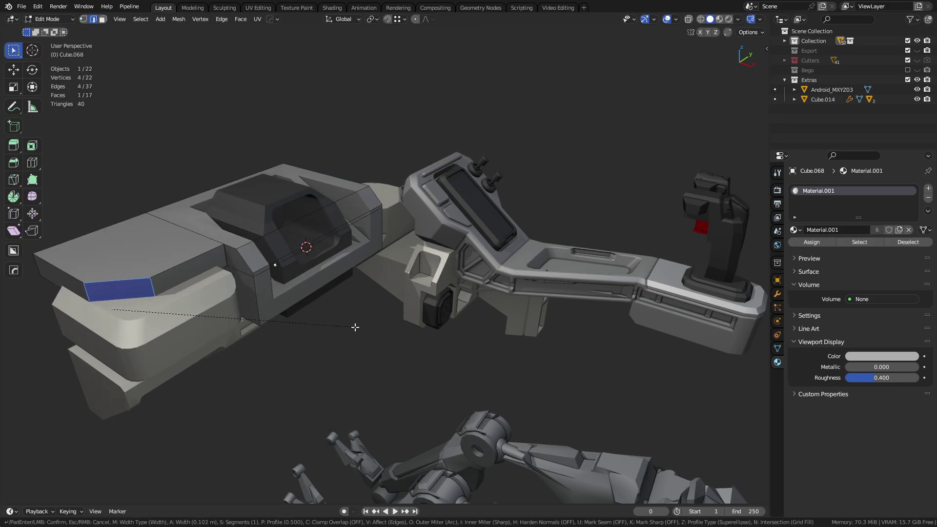
{"action": "left_click", "coordinate": [355, 327]}
{"action": "key", "text": "Tab"}
{"action": "middle_click_drag", "start_coordinate": [304, 342], "coordinate": [320, 341]}
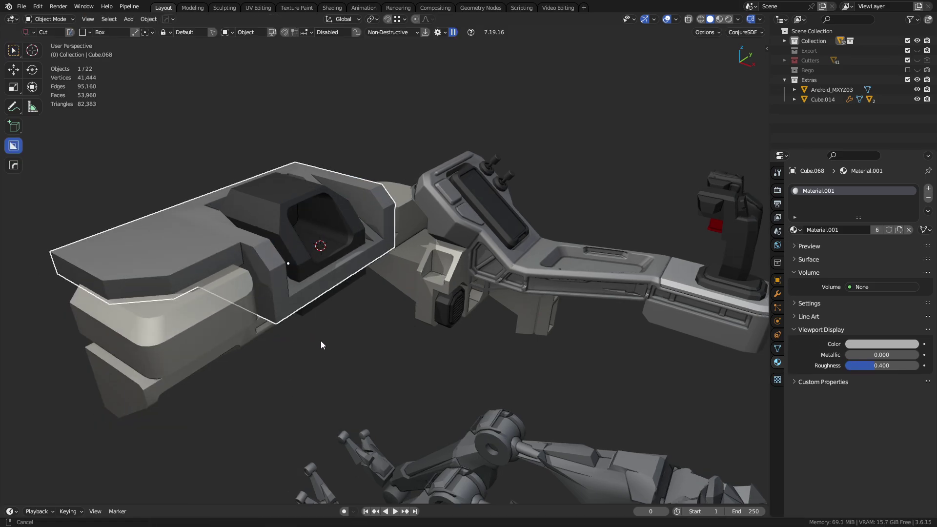
{"action": "key", "text": "a"}
{"action": "key", "text": "alt+a"}
- Examine the side housing, console and joystick together with the seated android from several angles, leaving all objects deselected
{"action": "middle_click_drag", "start_coordinate": [482, 244], "coordinate": [422, 279]}
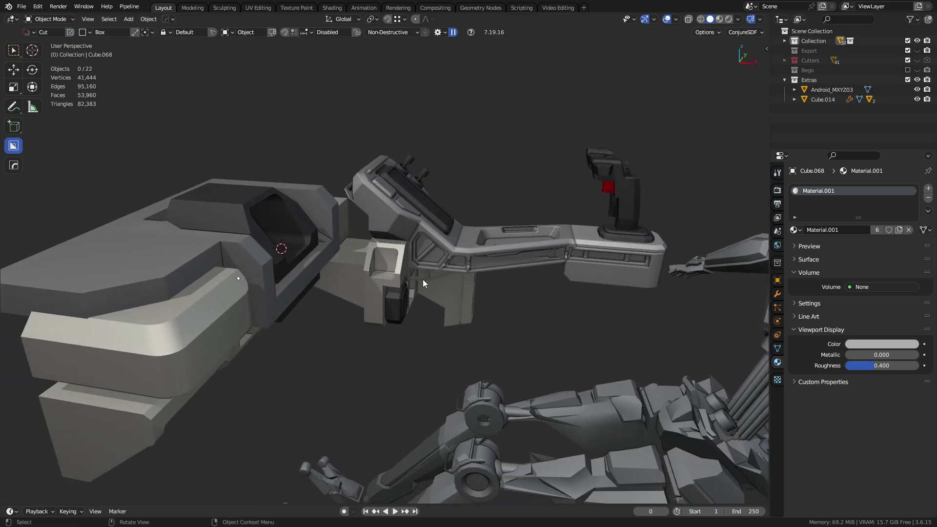
{"action": "left_click", "coordinate": [428, 268]}
{"action": "left_click", "coordinate": [141, 289]}
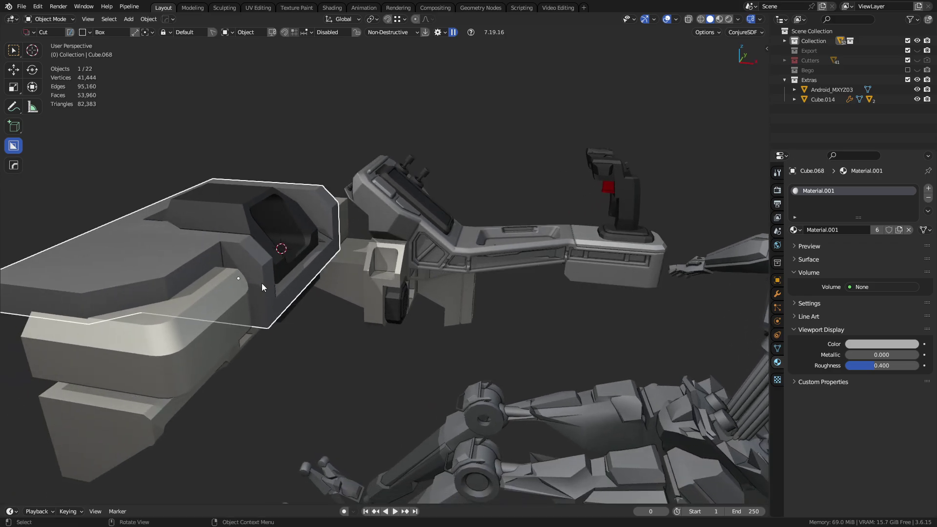
{"action": "middle_click_drag", "start_coordinate": [251, 276], "coordinate": [317, 301]}
{"action": "key", "text": "a"}
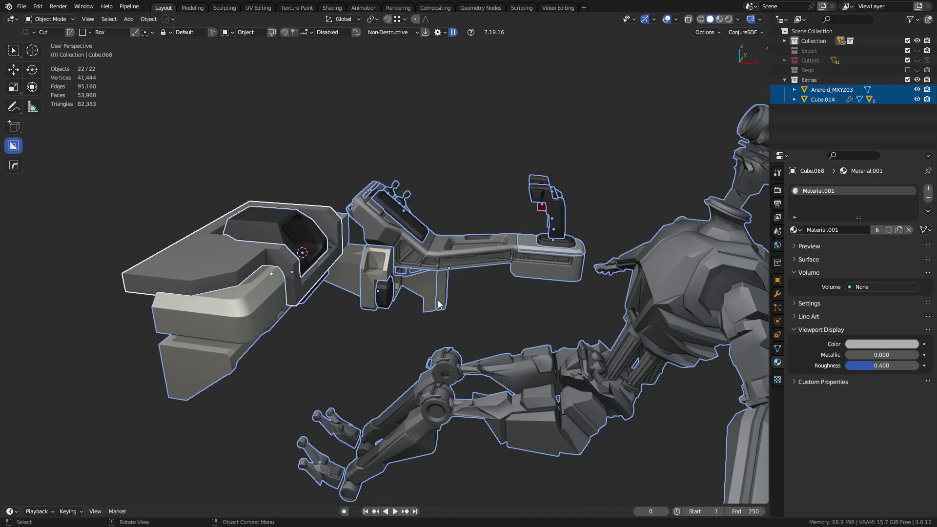
{"action": "key", "text": "alt+a"}
{"action": "mouse_move", "coordinate": [446, 315]}
{"action": "middle_mouse_down"}
{"action": "mouse_move", "coordinate": [467, 328]}
{"action": "mouse_move", "coordinate": [431, 318]}
{"action": "mouse_move", "coordinate": [505, 327]}
{"action": "mouse_move", "coordinate": [422, 321]}
{"action": "mouse_move", "coordinate": [452, 310]}
{"action": "middle_mouse_up"}
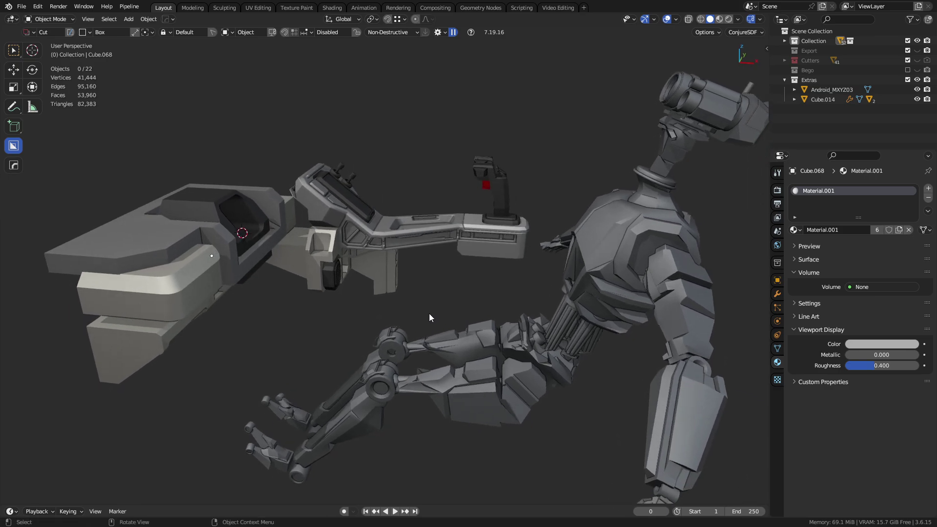
{"action": "middle_click_drag", "start_coordinate": [429, 314], "coordinate": [390, 308]}
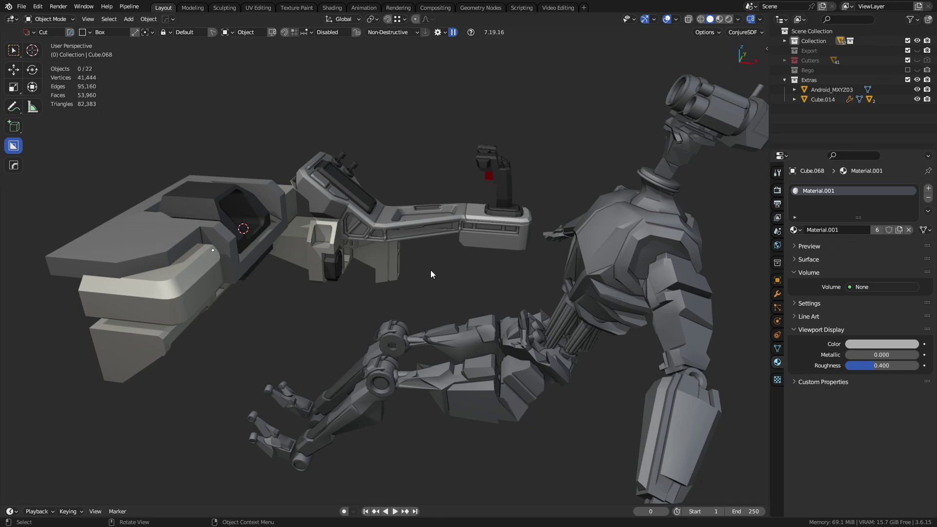
{"action": "scroll", "coordinate": [391, 260], "scroll_direction": "up", "scroll_amount": 1}
{"action": "middle_click_drag", "start_coordinate": [417, 258], "coordinate": [488, 309], "text": "shift"}
{"action": "scroll", "coordinate": [468, 297], "scroll_direction": "up", "scroll_amount": 2}
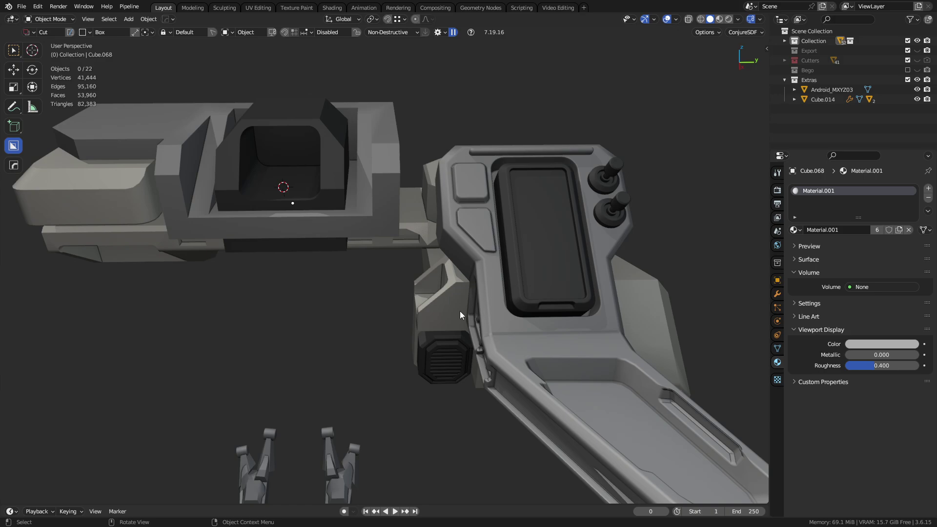
{"action": "middle_click_drag", "start_coordinate": [498, 288], "coordinate": [479, 313]}
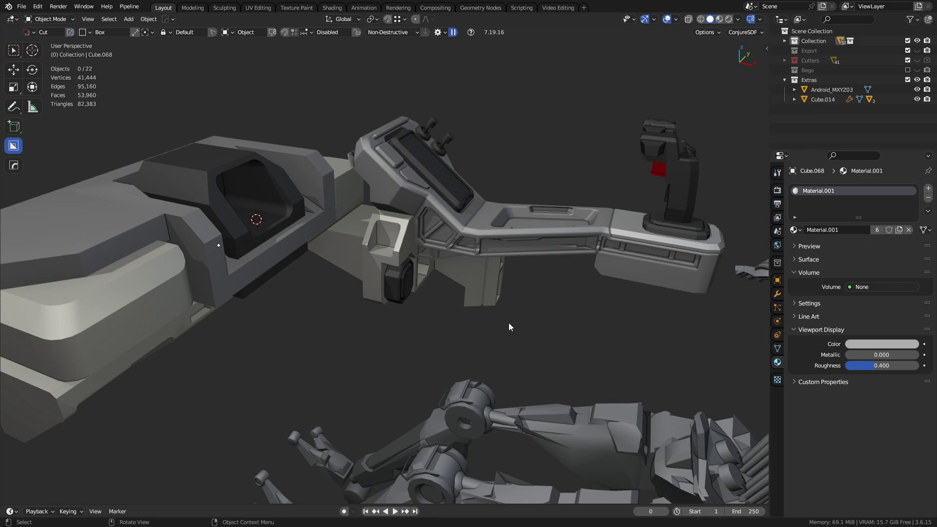
{"action": "middle_click_drag", "start_coordinate": [509, 323], "coordinate": [555, 294]}
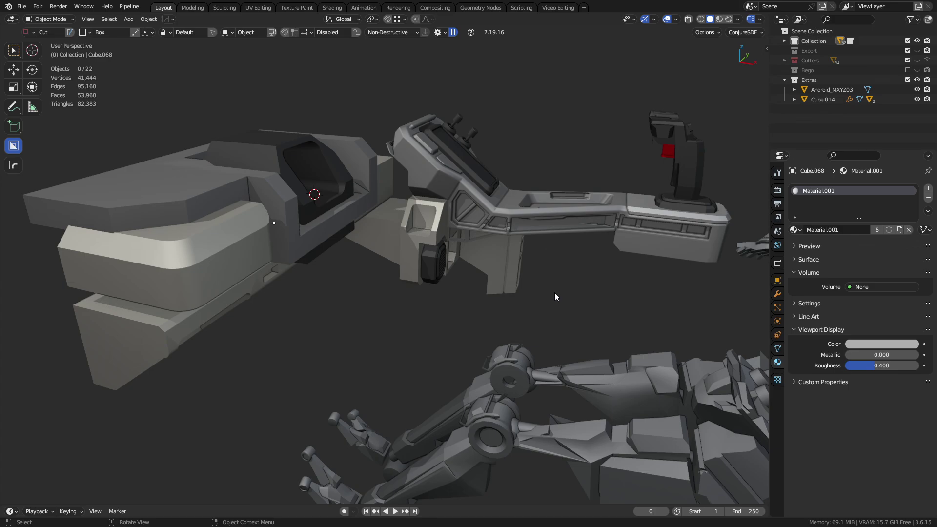
{"action": "middle_click_drag", "start_coordinate": [559, 312], "coordinate": [528, 324]}
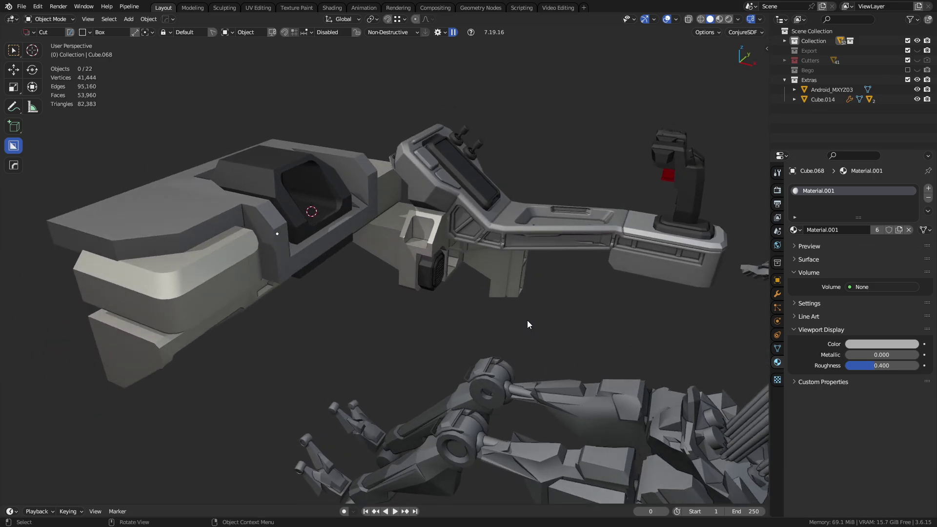